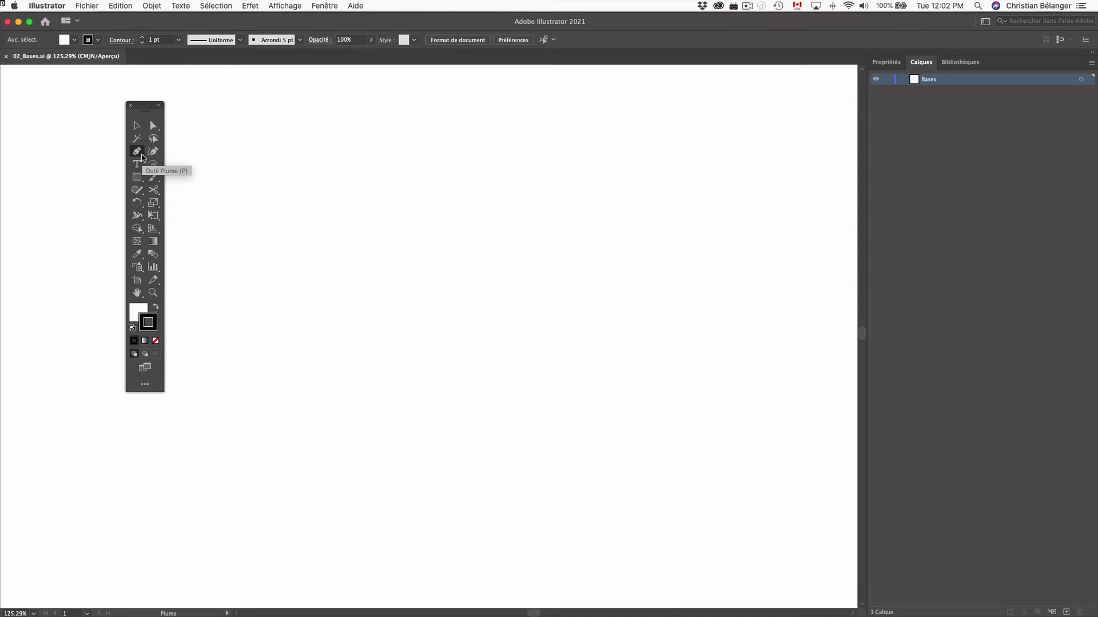
Set the Pen tool's fill to none, make the black stroke the active colour, and close the colour settings.
{"action": "left_click", "coordinate": [137, 312]}
{"action": "left_click", "coordinate": [155, 341]}
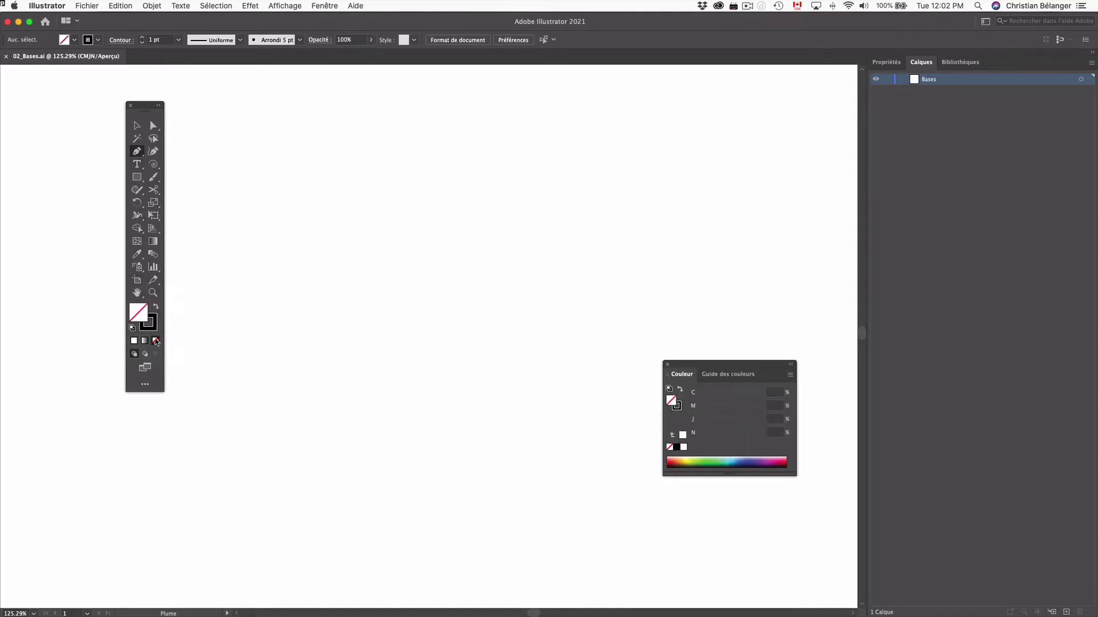
{"action": "left_click", "coordinate": [152, 330]}
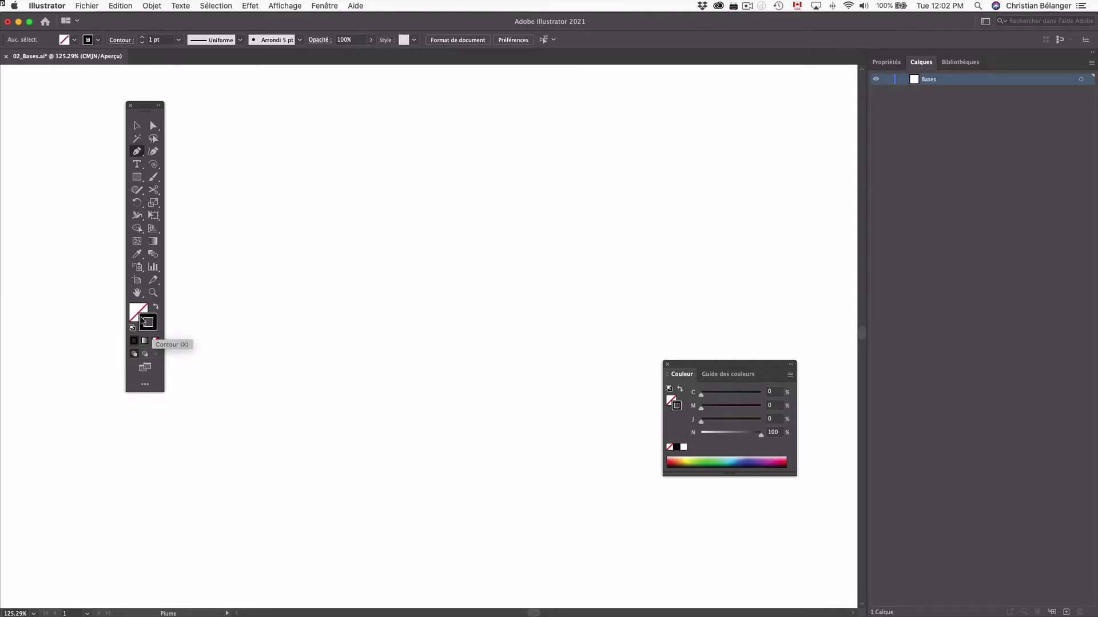
{"action": "left_click", "coordinate": [667, 364]}
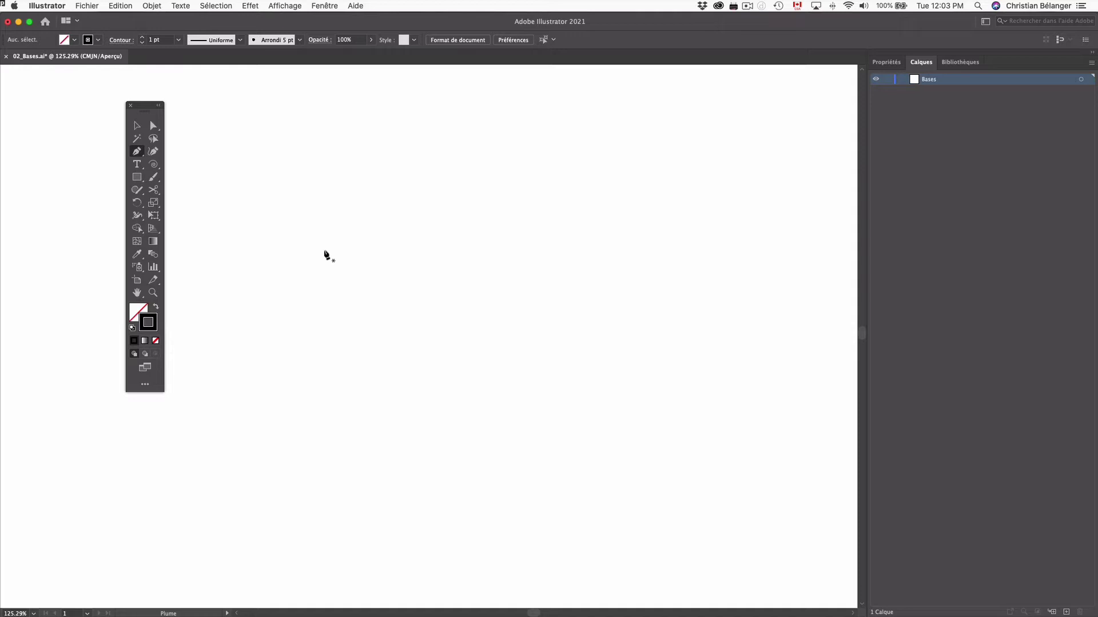
Draw an open zigzag with the Pen tool using five corner points joined by four straight segments.
{"action": "left_click", "coordinate": [271, 250]}
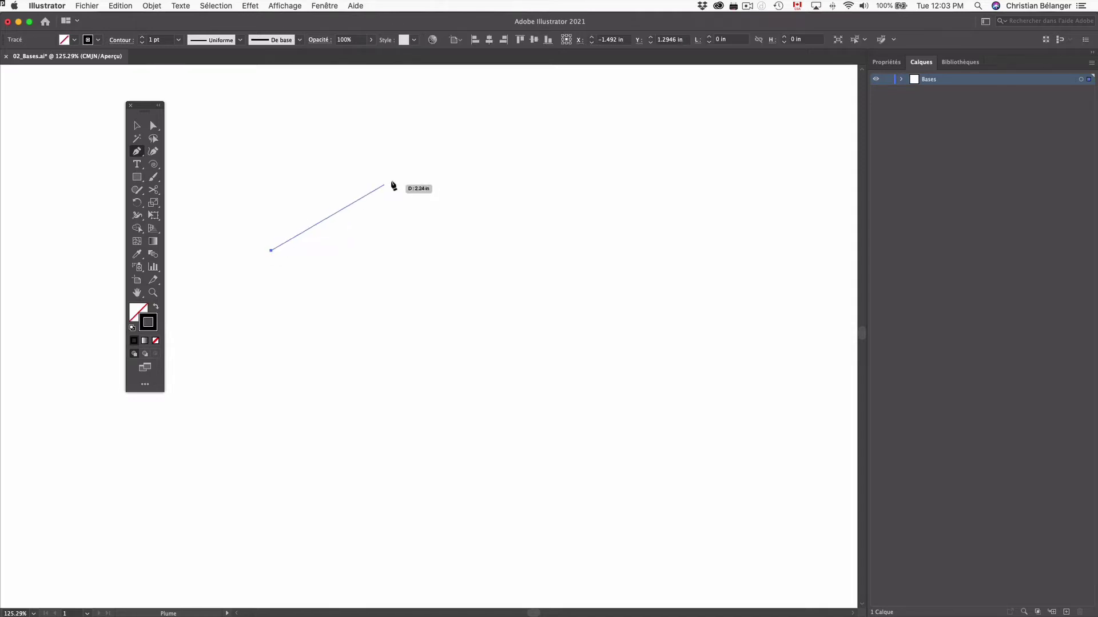
{"action": "left_click", "coordinate": [393, 181]}
{"action": "left_click", "coordinate": [393, 322]}
{"action": "left_click", "coordinate": [332, 278]}
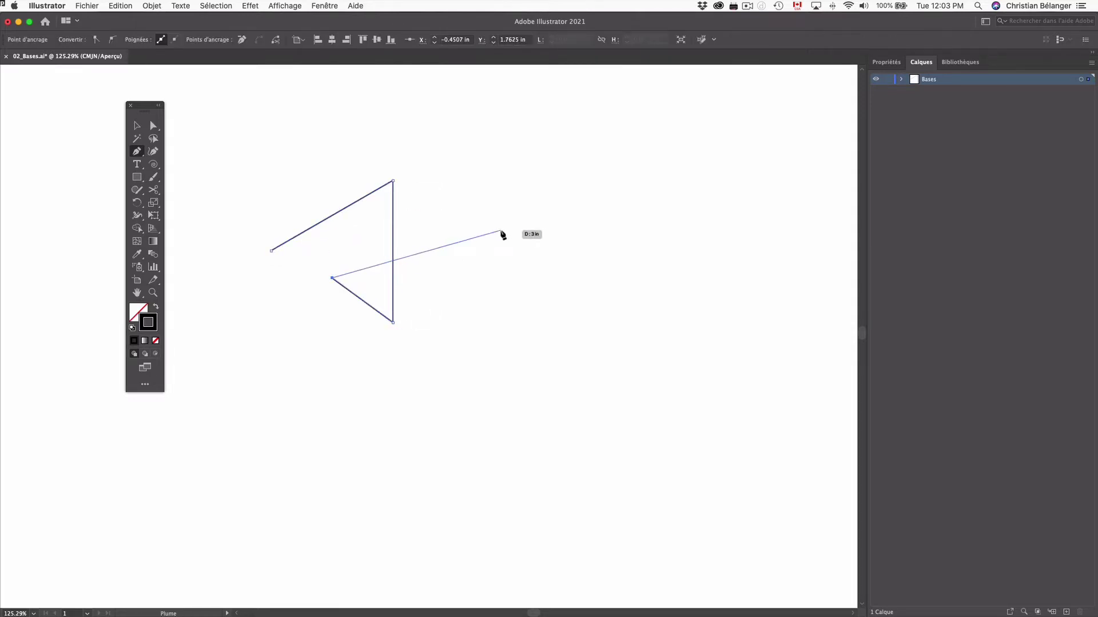
{"action": "left_click", "coordinate": [502, 231]}
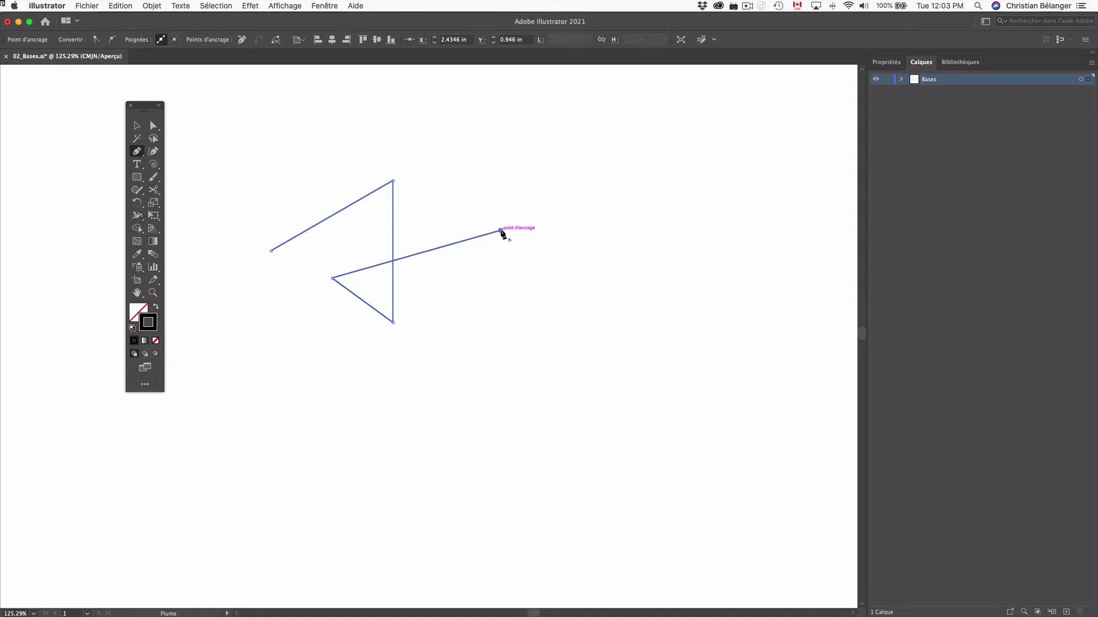
Extend the zigzag with vertical, horizontal and 45-degree segments to about 5.4 by 2.9 in overall, and end the open path.
{"action": "key", "text": "shift"}
{"action": "left_click", "coordinate": [500, 351], "text": "shift"}
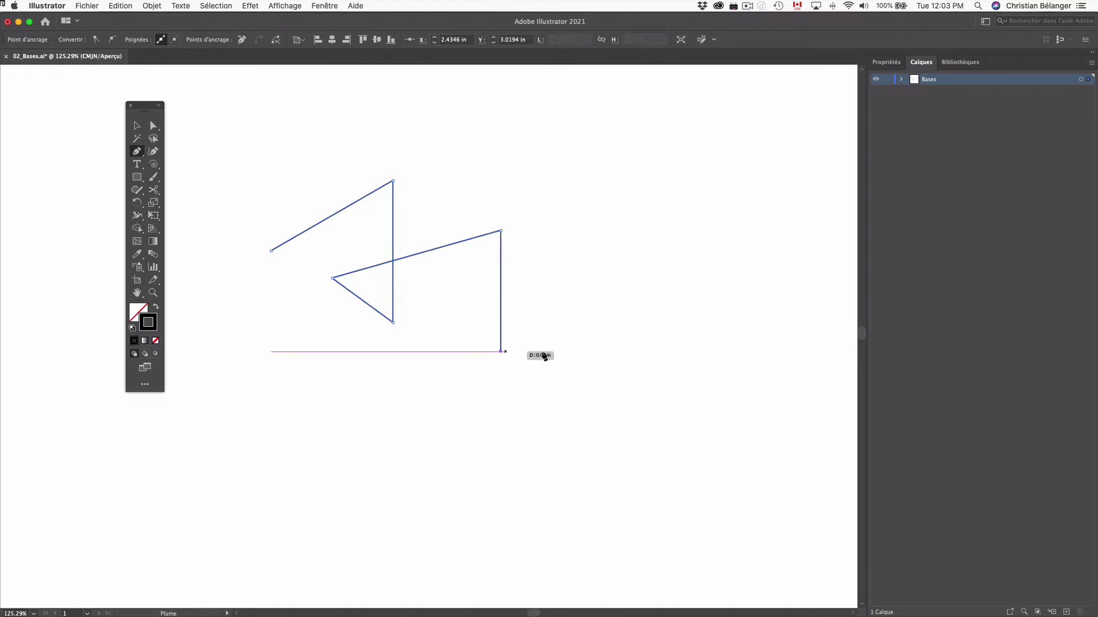
{"action": "left_click", "coordinate": [585, 351]}
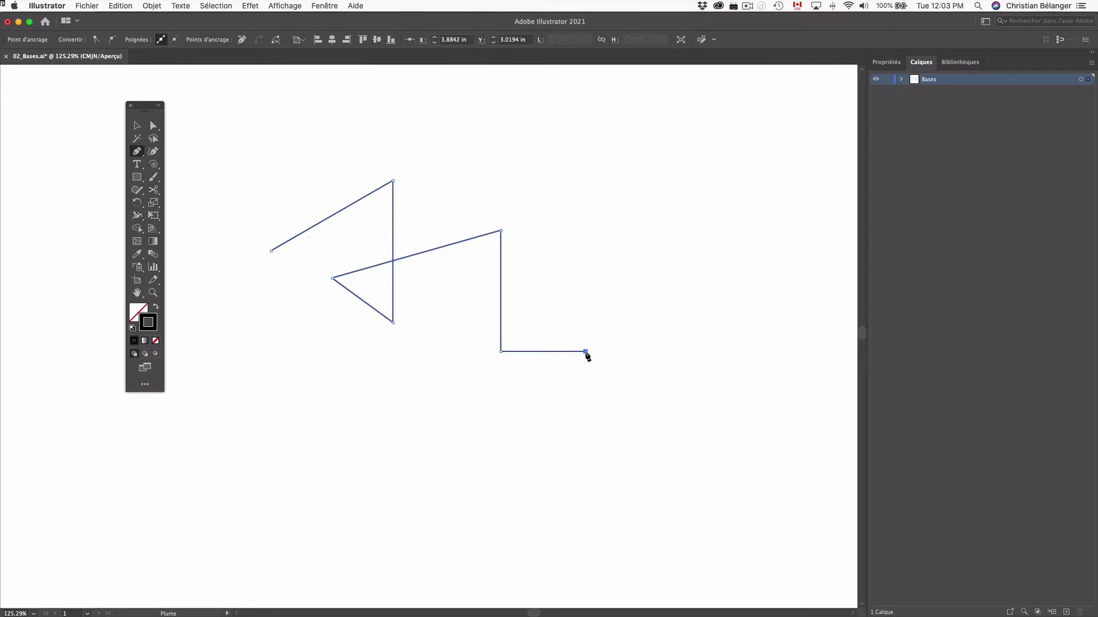
{"action": "left_click", "coordinate": [435, 201], "text": "shift"}
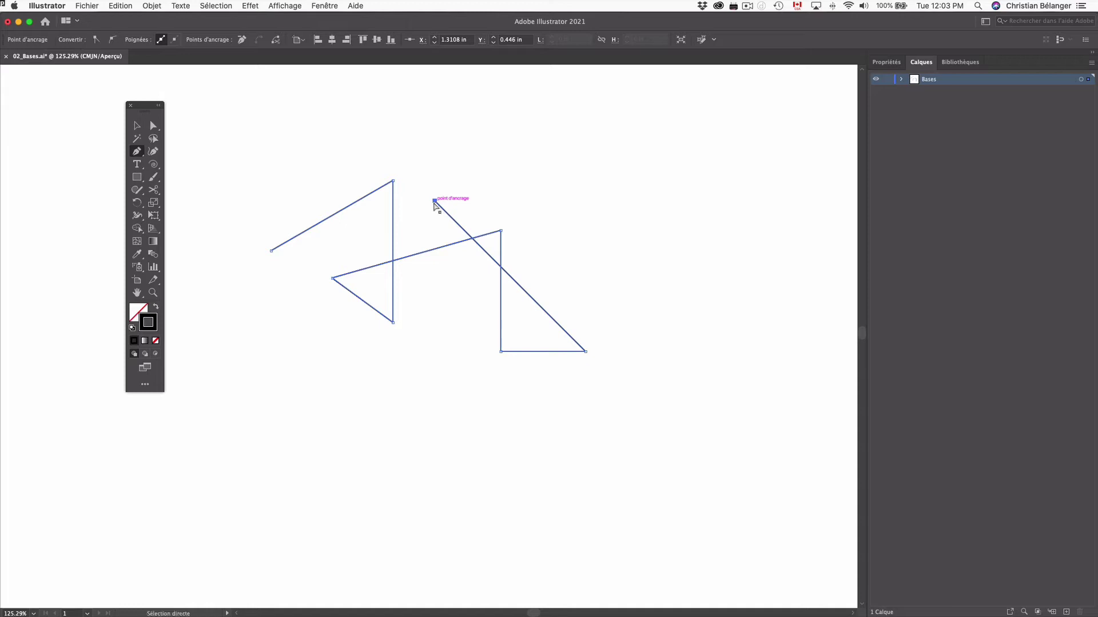
{"action": "left_click", "coordinate": [470, 204], "text": "super"}
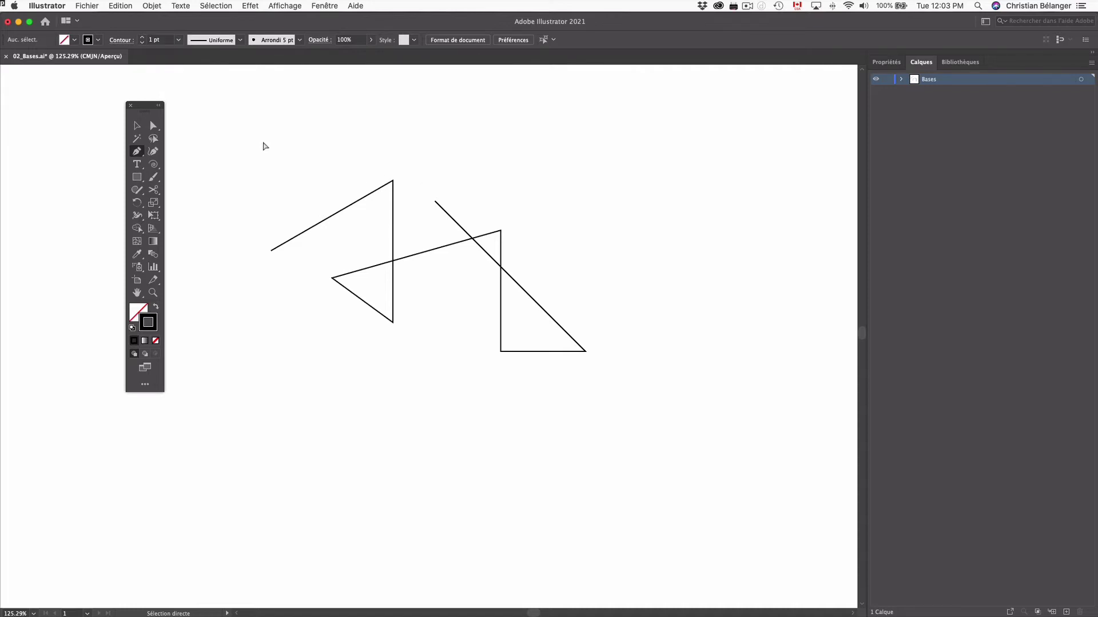
Reshape the zigzag by moving both ends of its right vertical segment and shifting the left vertical and long diagonal segments.
{"action": "left_click_drag", "start_coordinate": [246, 138], "coordinate": [616, 375]}
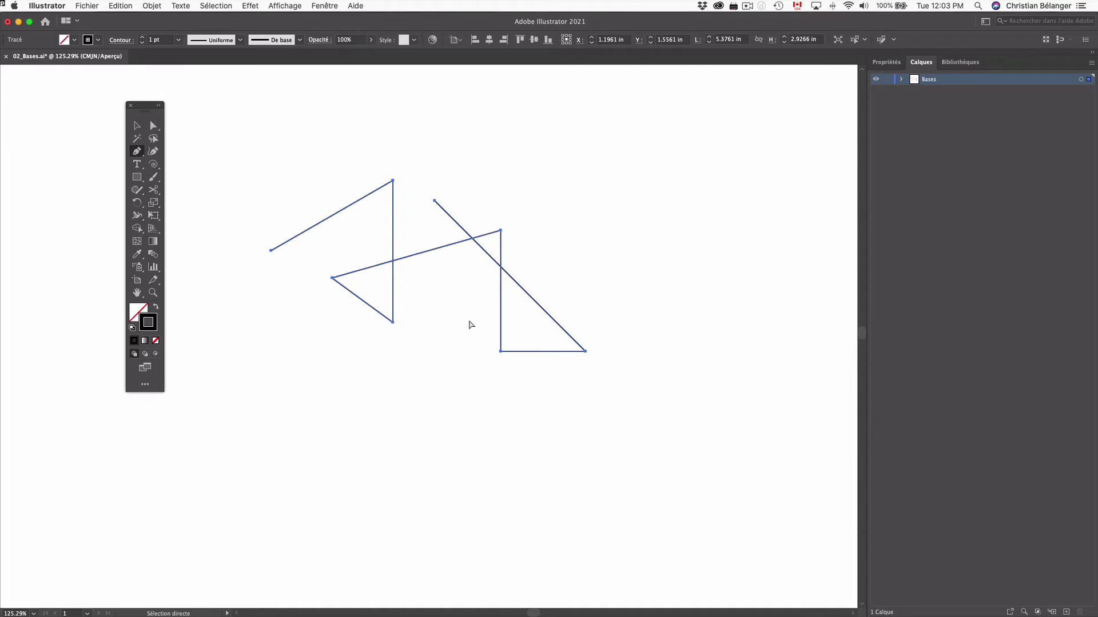
{"action": "left_click_drag", "start_coordinate": [468, 321], "coordinate": [571, 237]}
{"action": "left_click_drag", "start_coordinate": [501, 231], "coordinate": [474, 330]}
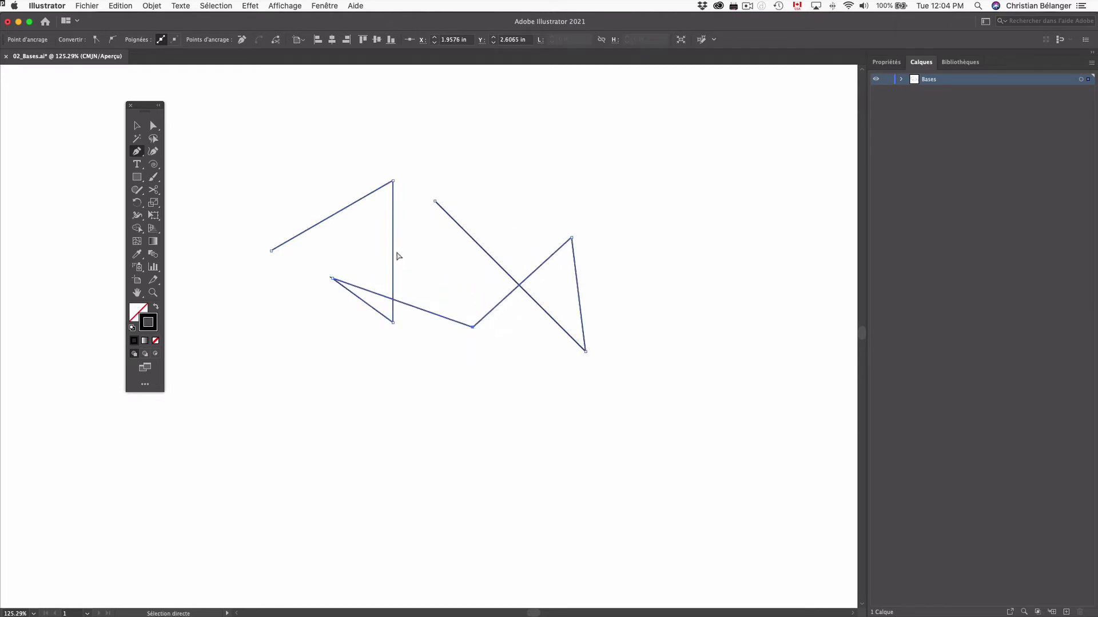
{"action": "left_click_drag", "start_coordinate": [394, 261], "coordinate": [403, 289]}
{"action": "left_click_drag", "start_coordinate": [503, 273], "coordinate": [498, 280]}
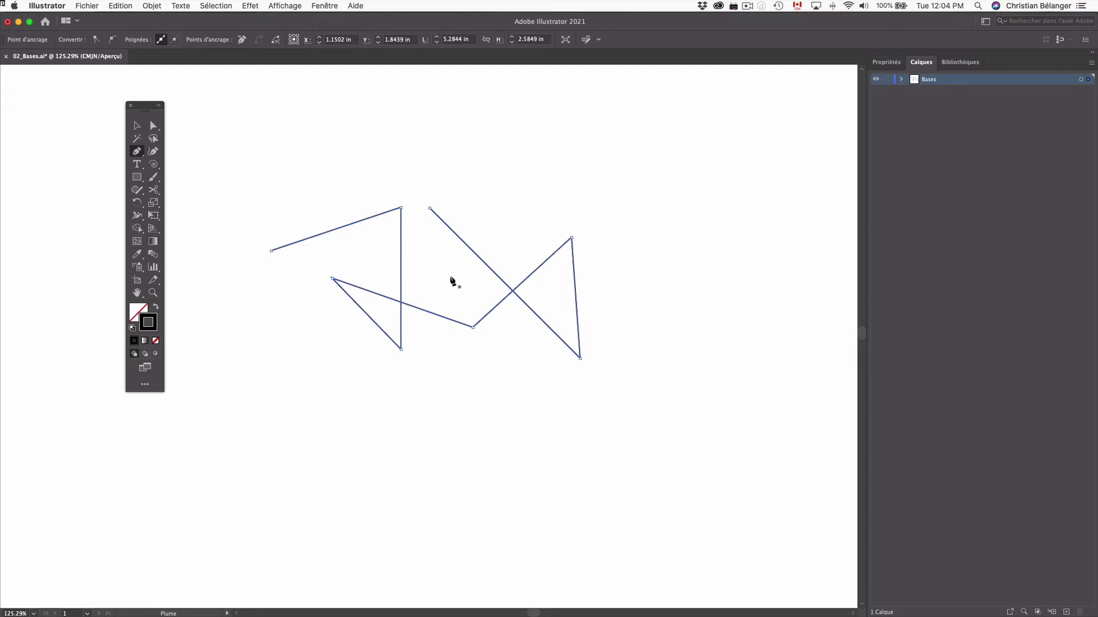
Add anchor points on the zigzag's left vertical and upper-left segments, and remove its upper-right and lower-middle corner points.
{"action": "left_click", "coordinate": [401, 268]}
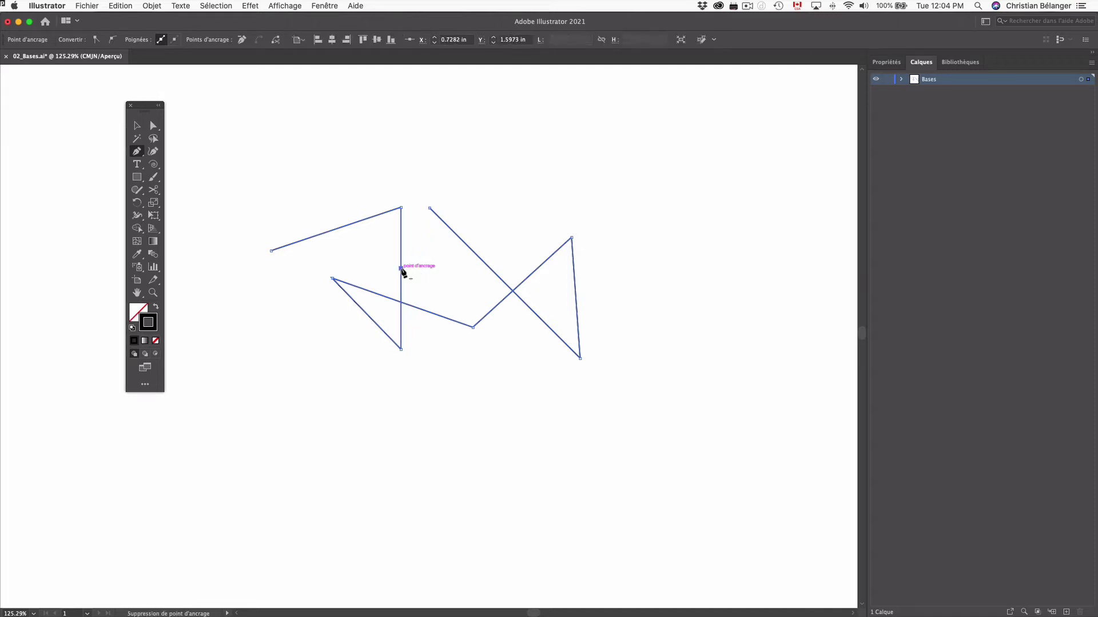
{"action": "left_click", "coordinate": [371, 218]}
{"action": "left_click", "coordinate": [484, 262]}
{"action": "left_click", "coordinate": [571, 237]}
{"action": "left_click", "coordinate": [484, 262]}
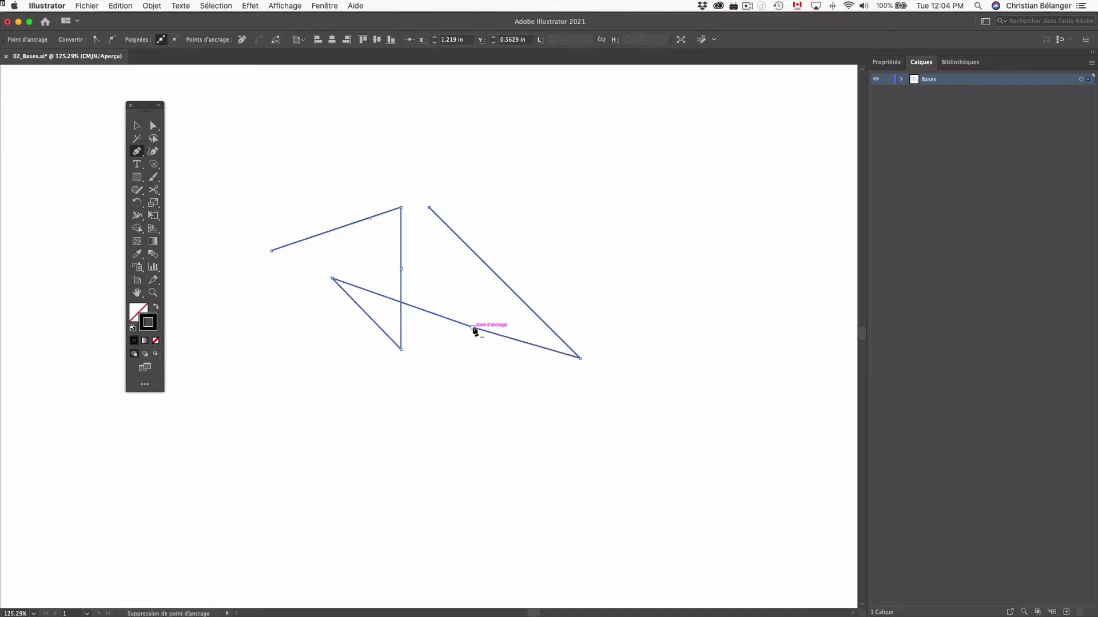
{"action": "left_click", "coordinate": [472, 328]}
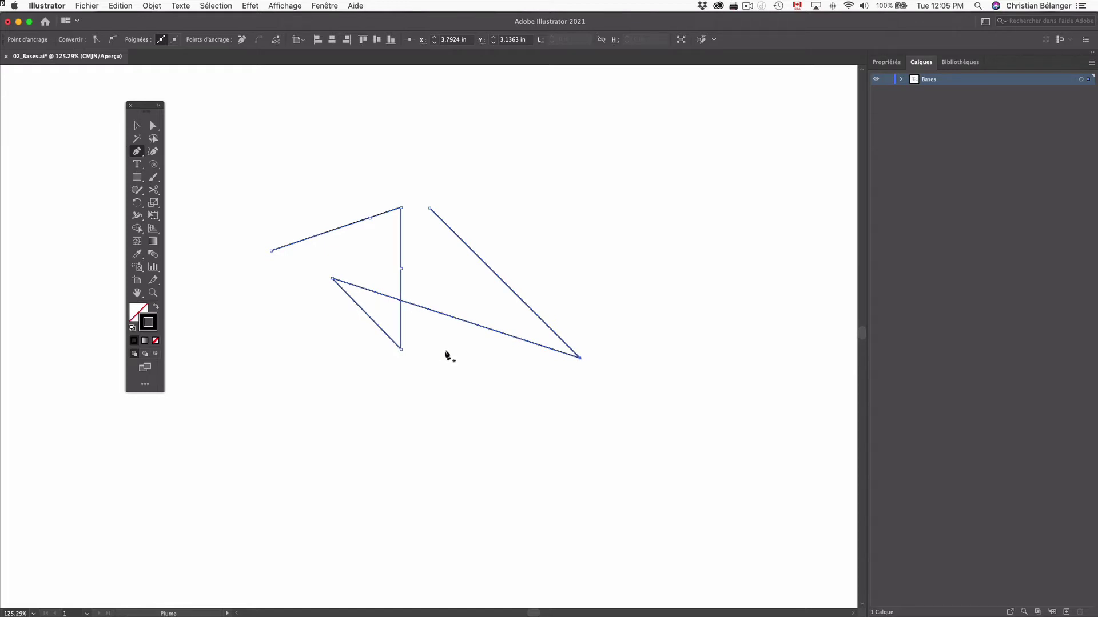
Delete the entire zigzag path from the artboard.
{"action": "key", "text": "super+a"}
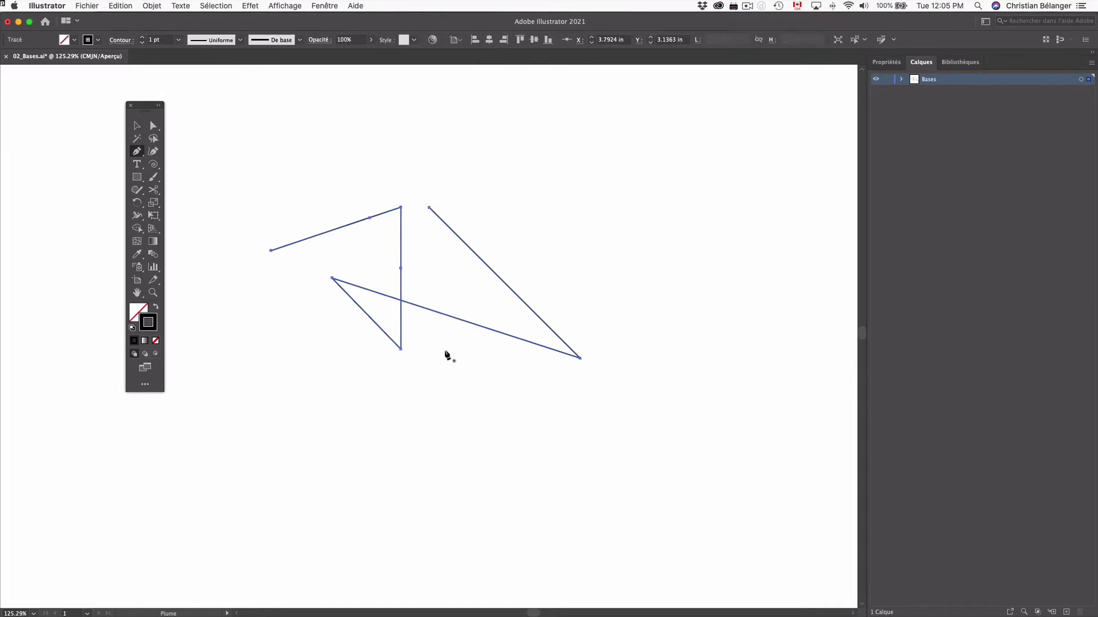
{"action": "key", "text": "Delete"}
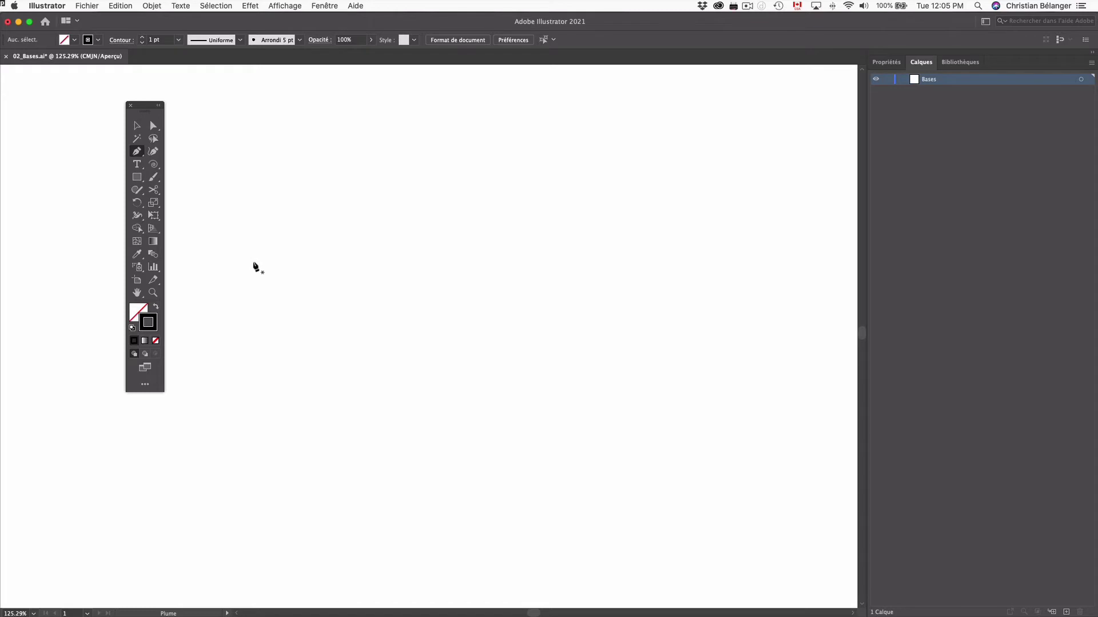
Draw an open wave about 5.1 in wide with the Pen tool using three smooth anchor points.
{"action": "left_click_drag", "start_coordinate": [253, 262], "coordinate": [321, 220]}
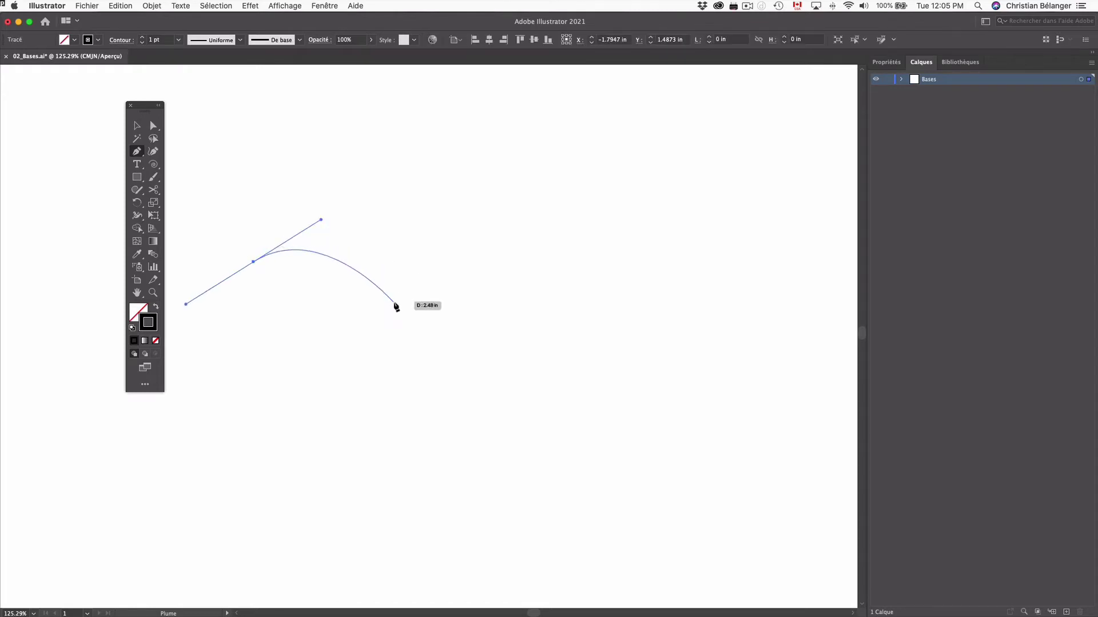
{"action": "left_click_drag", "start_coordinate": [398, 305], "coordinate": [442, 362]}
{"action": "left_click_drag", "start_coordinate": [551, 291], "coordinate": [606, 214]}
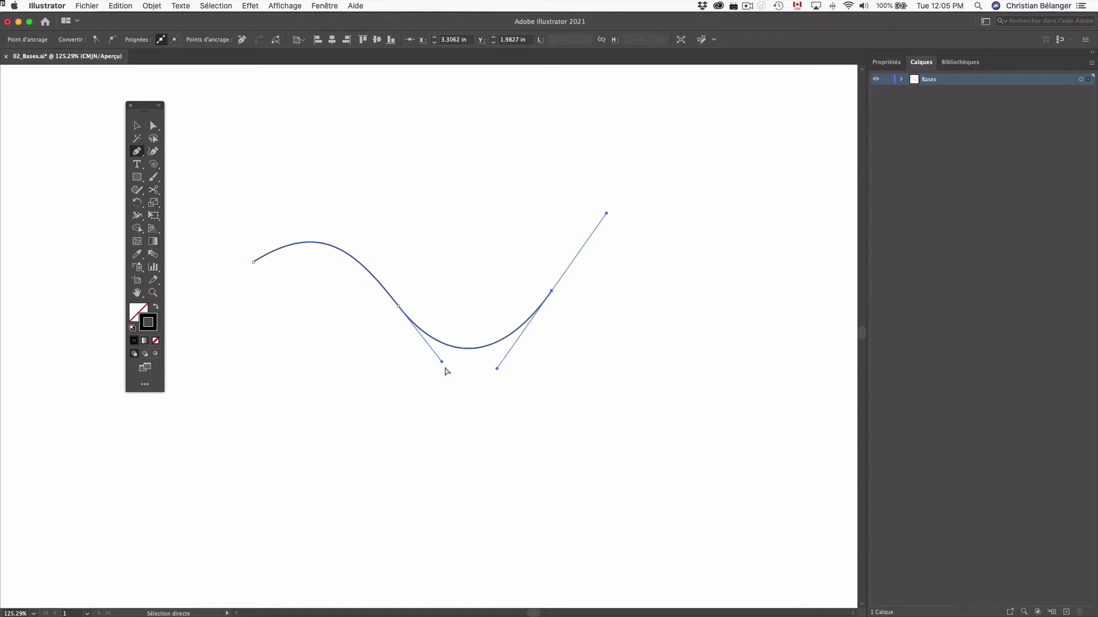
Rotate the wave's middle direction handles to form an S-bend, and move its right end and middle anchor points up and left.
{"action": "left_click_drag", "start_coordinate": [444, 366], "coordinate": [368, 374]}
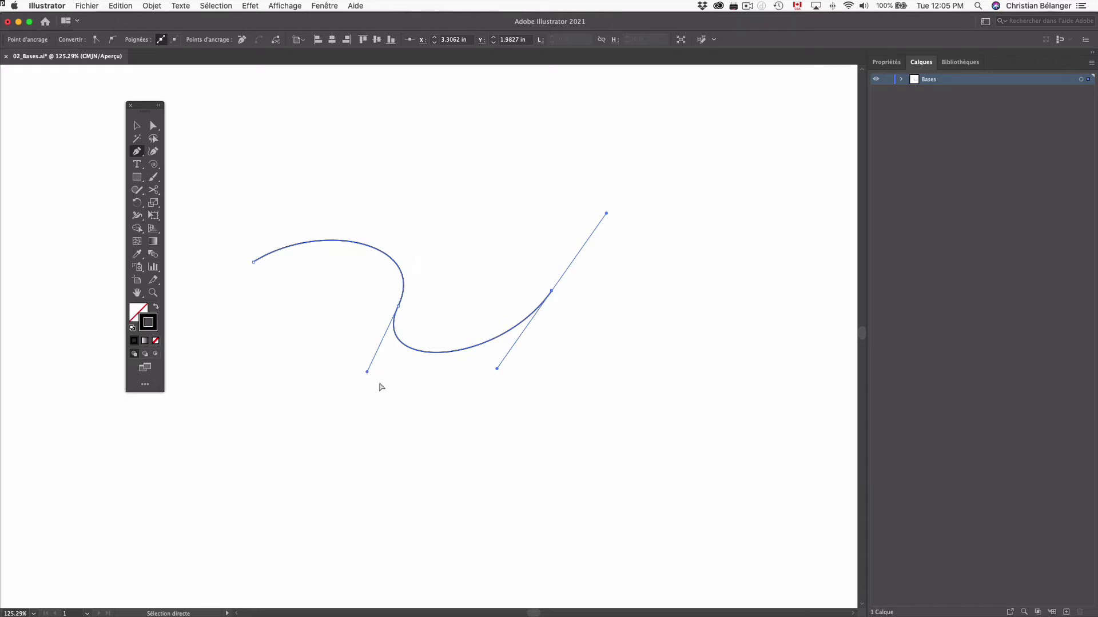
{"action": "left_click", "coordinate": [434, 378], "text": "super"}
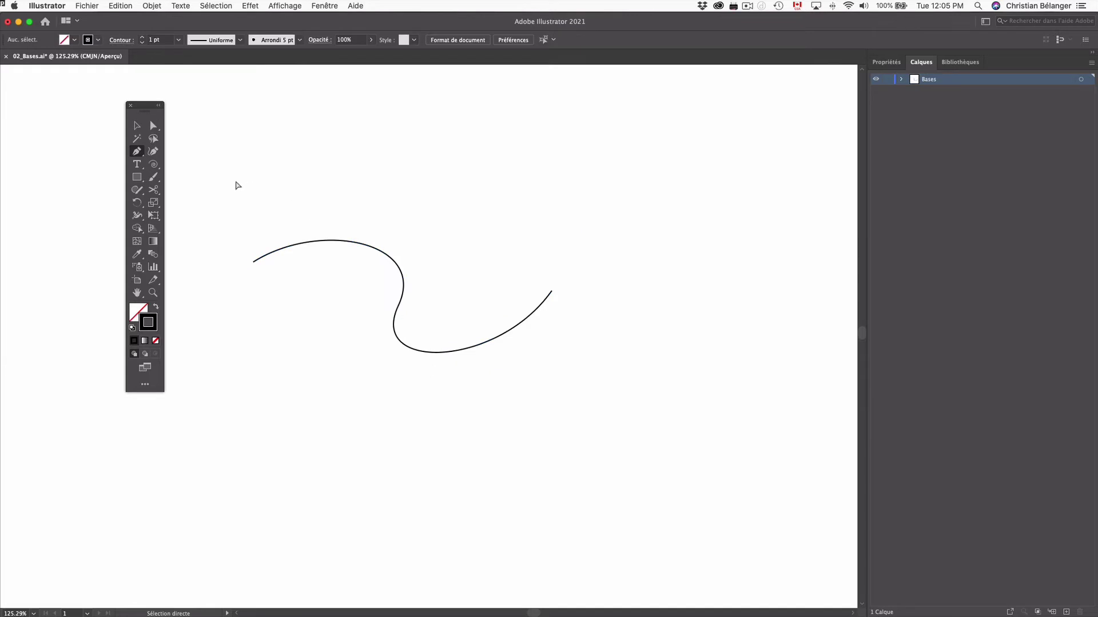
{"action": "left_click_drag", "start_coordinate": [235, 181], "coordinate": [596, 415]}
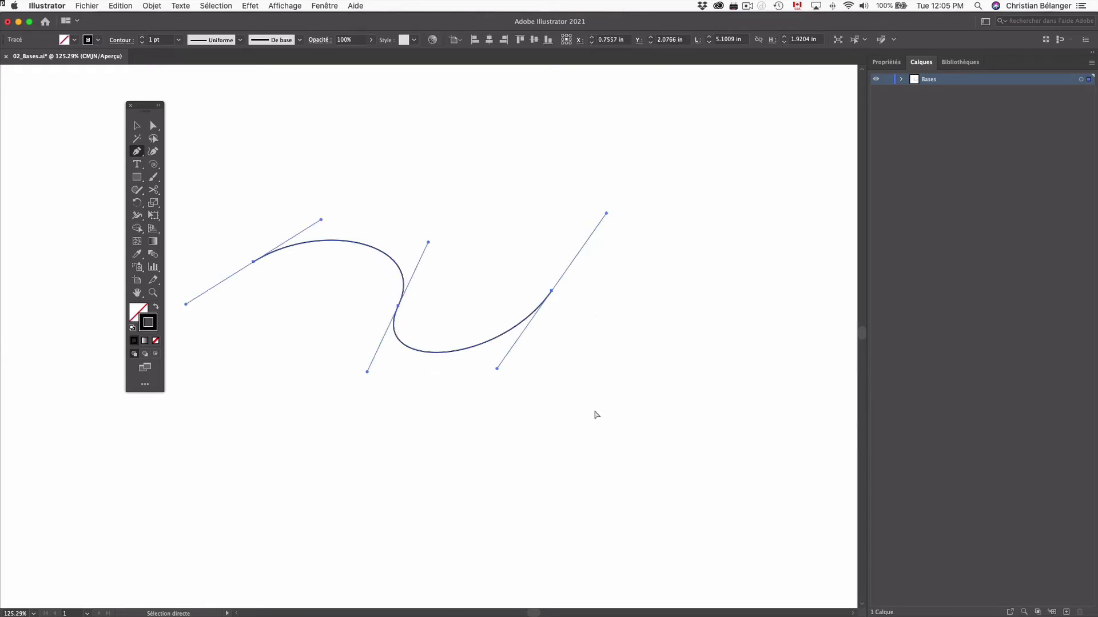
{"action": "left_click_drag", "start_coordinate": [518, 249], "coordinate": [536, 271]}
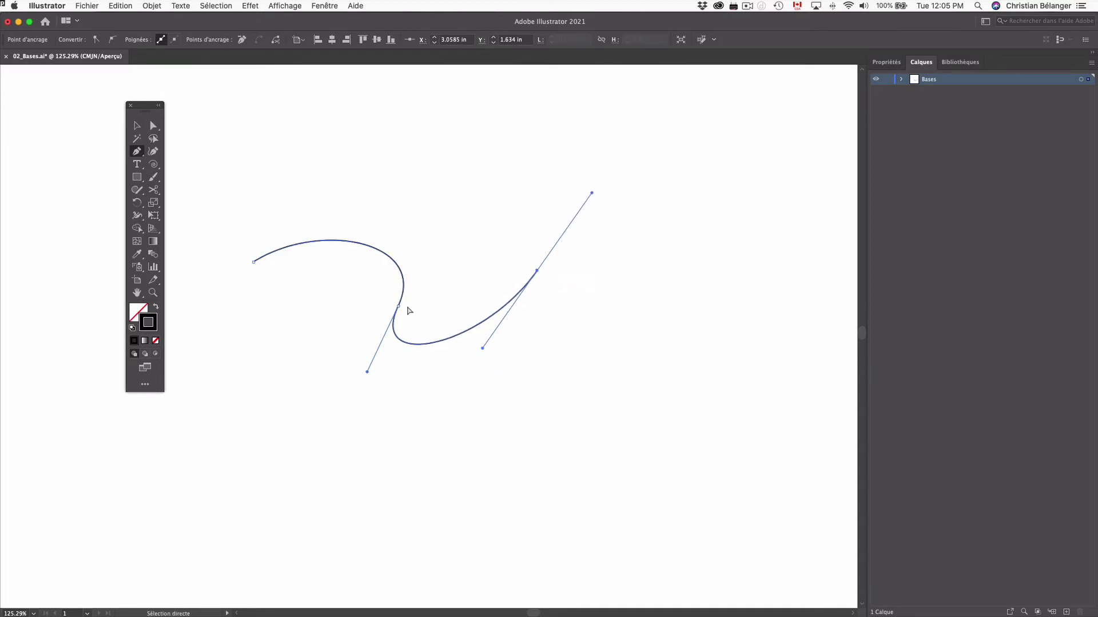
{"action": "left_click_drag", "start_coordinate": [398, 307], "coordinate": [375, 291]}
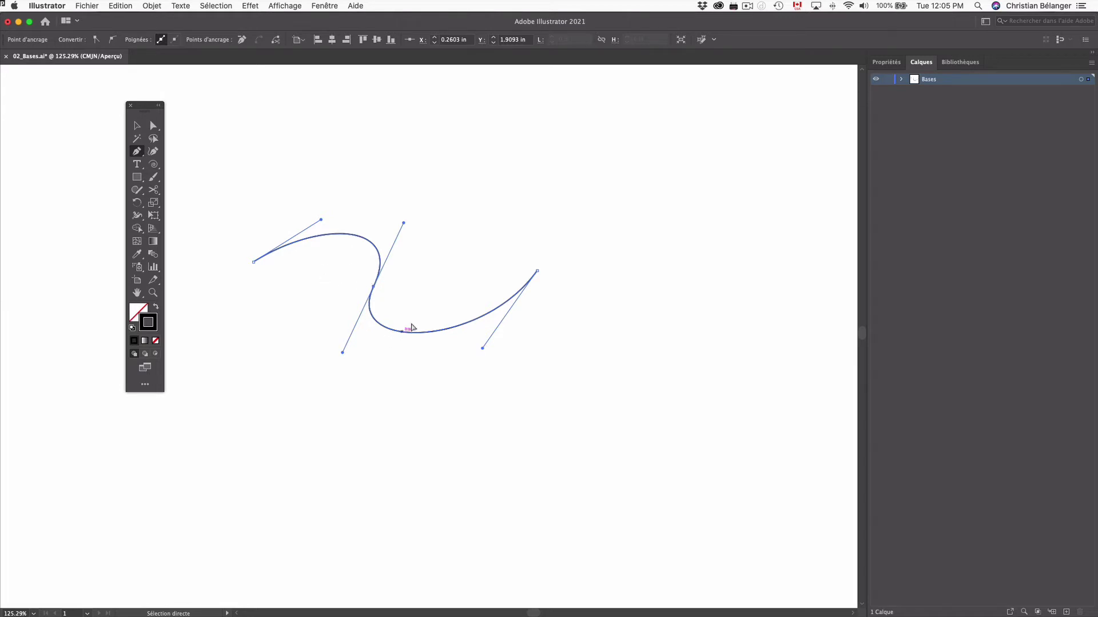
Reshape the wave by adjusting the middle anchor's handles, arching the right segment upward and pulling the left segment down and left.
{"action": "left_click_drag", "start_coordinate": [403, 224], "coordinate": [393, 177]}
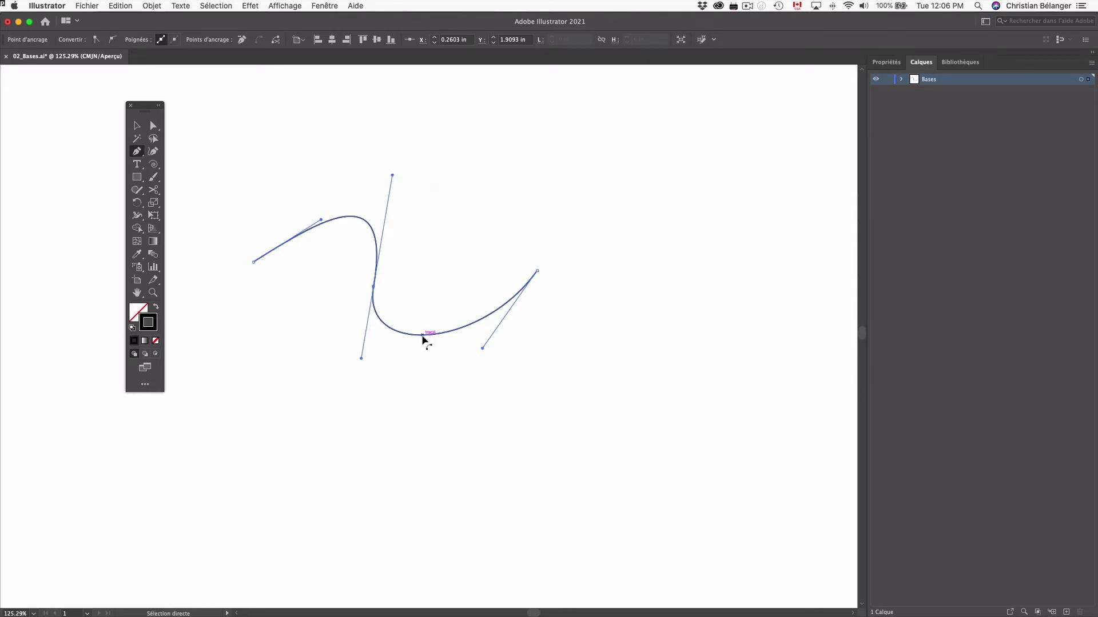
{"action": "left_click_drag", "start_coordinate": [423, 338], "coordinate": [455, 226]}
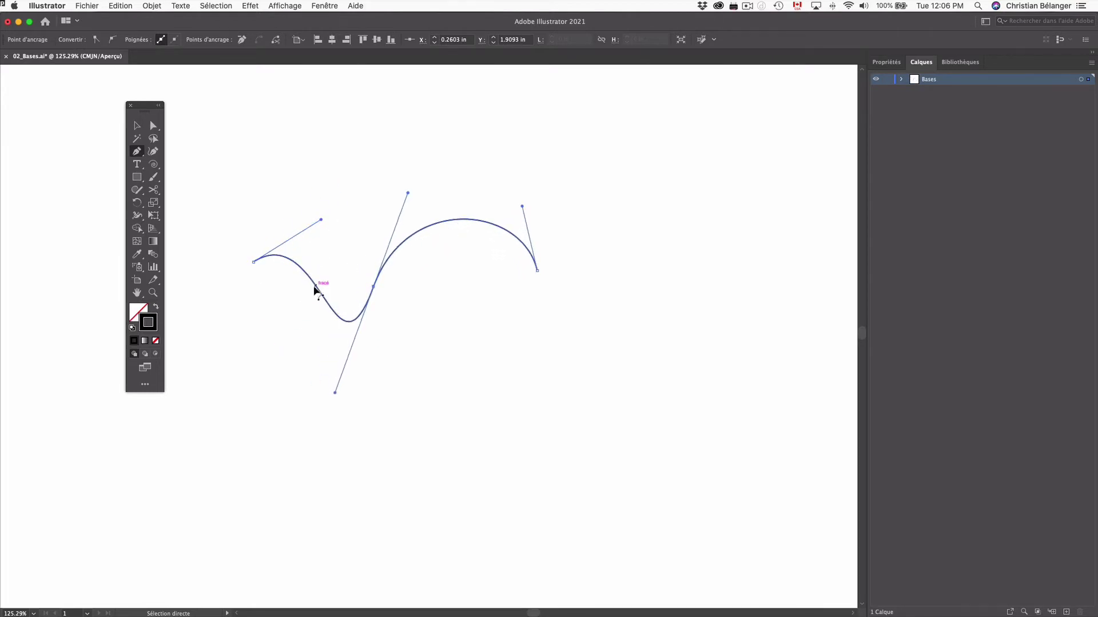
{"action": "left_click_drag", "start_coordinate": [315, 290], "coordinate": [297, 304]}
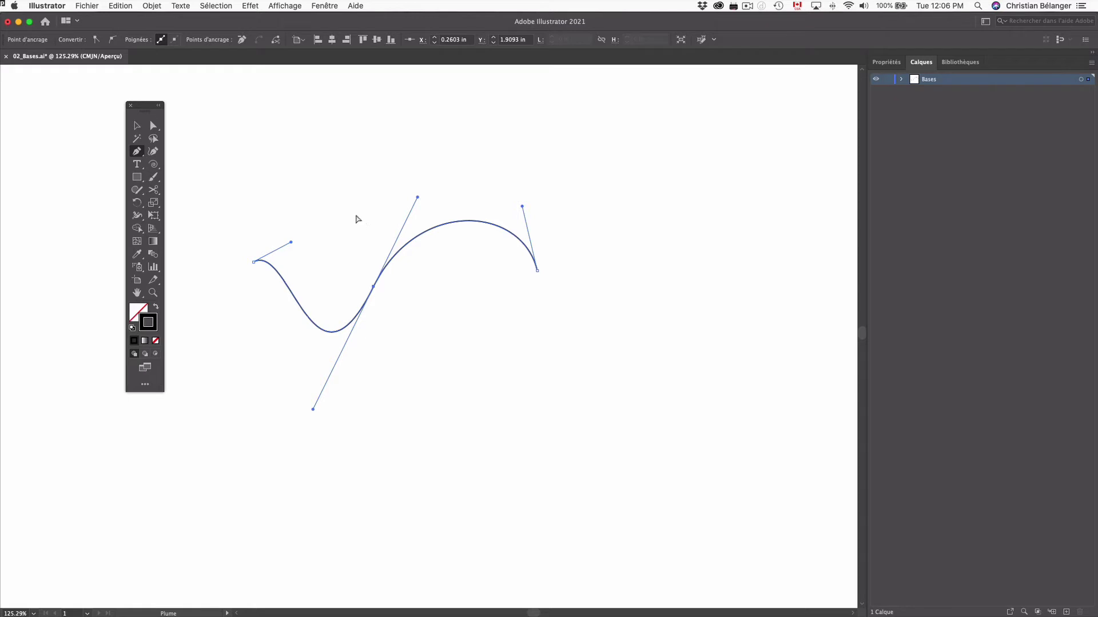
{"action": "mouse_move", "coordinate": [417, 197]}
{"action": "left_mouse_down"}
{"action": "mouse_move", "coordinate": [357, 178]}
{"action": "mouse_move", "coordinate": [451, 207]}
{"action": "mouse_move", "coordinate": [354, 185]}
{"action": "mouse_move", "coordinate": [429, 200]}
{"action": "mouse_move", "coordinate": [397, 187]}
{"action": "mouse_move", "coordinate": [411, 193]}
{"action": "left_mouse_up"}
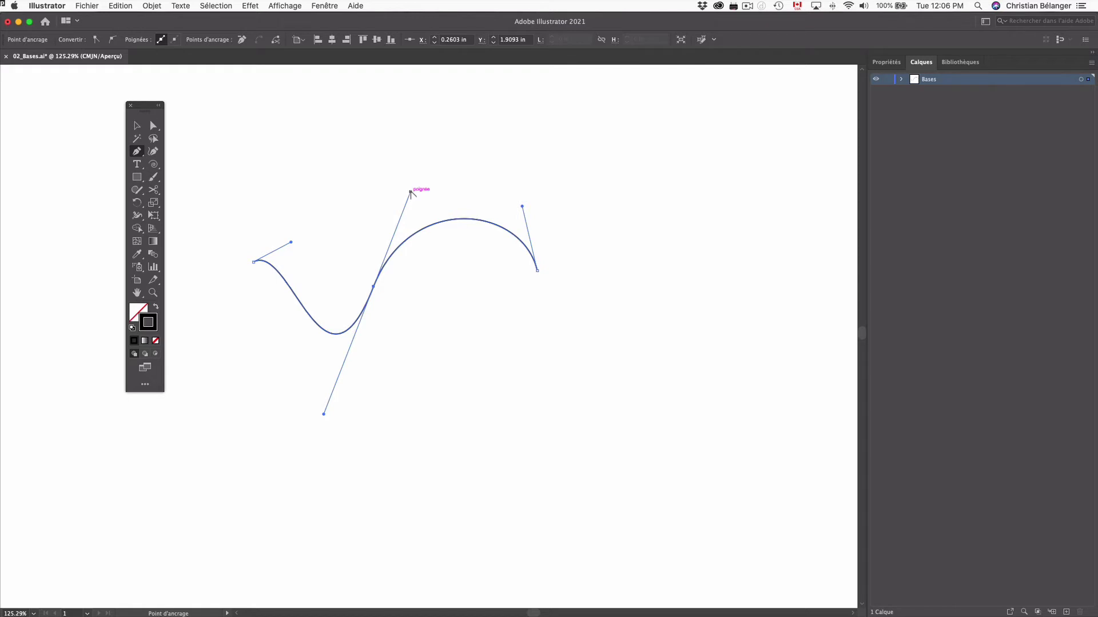
Convert the middle anchor into a corner by angling its upper handle up-left and its lower handle down-left independently.
{"action": "left_click_drag", "start_coordinate": [411, 193], "coordinate": [333, 184]}
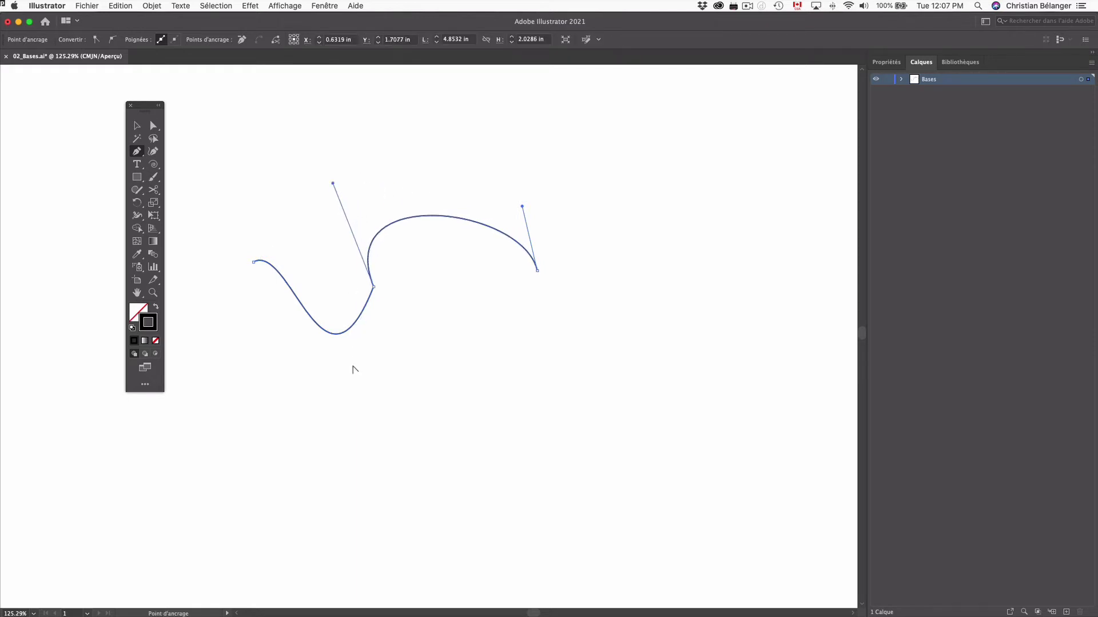
{"action": "left_click_drag", "start_coordinate": [380, 360], "coordinate": [335, 306]}
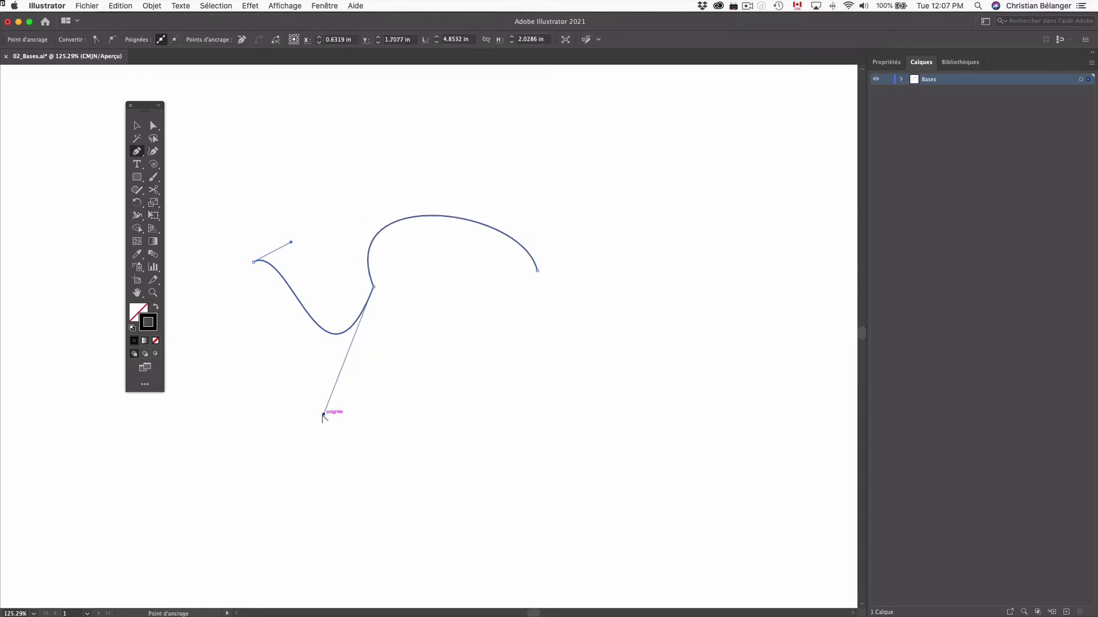
{"action": "left_click_drag", "start_coordinate": [323, 416], "coordinate": [287, 353]}
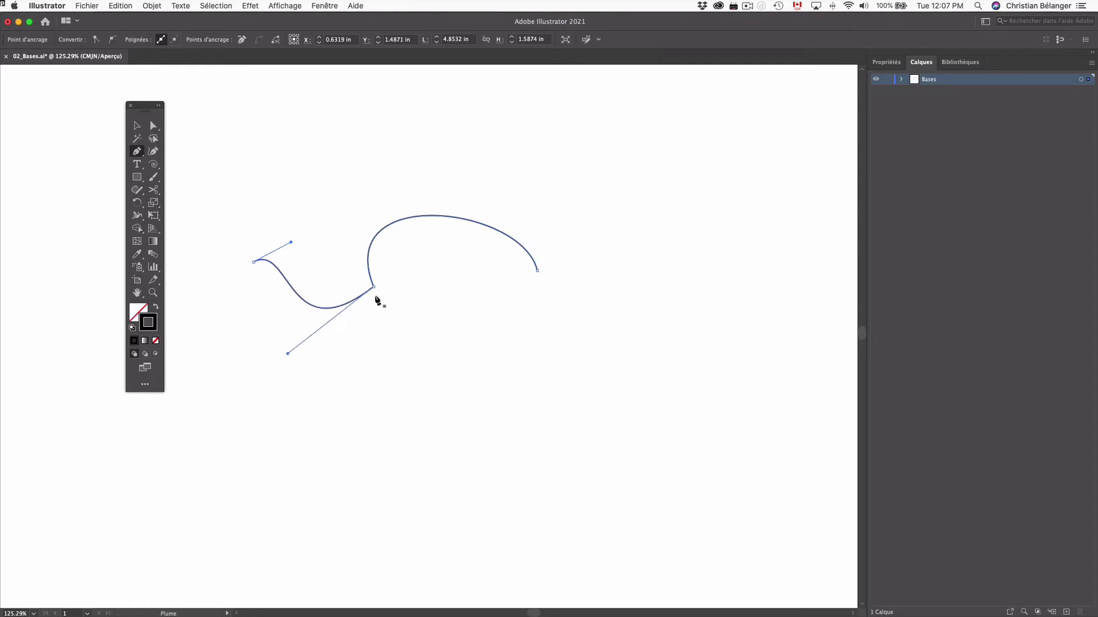
Straighten the right segment by retracting its two direction handles into their anchor points.
{"action": "key", "text": "super"}
{"action": "left_click_drag", "start_coordinate": [405, 275], "coordinate": [443, 167]}
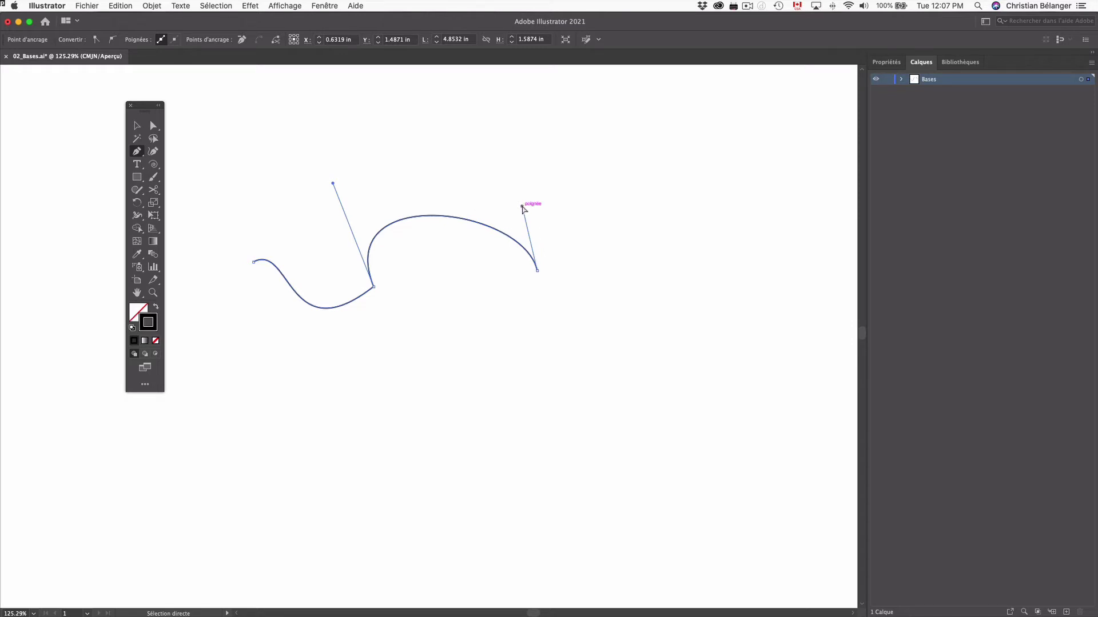
{"action": "left_click_drag", "start_coordinate": [522, 207], "coordinate": [537, 272]}
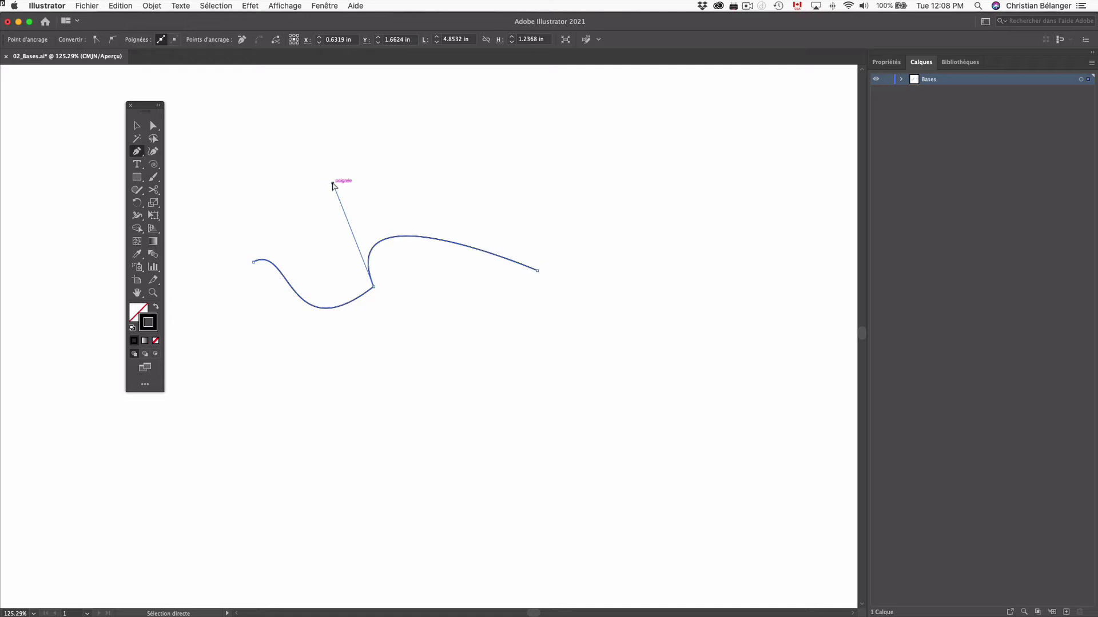
{"action": "left_click_drag", "start_coordinate": [333, 183], "coordinate": [374, 288]}
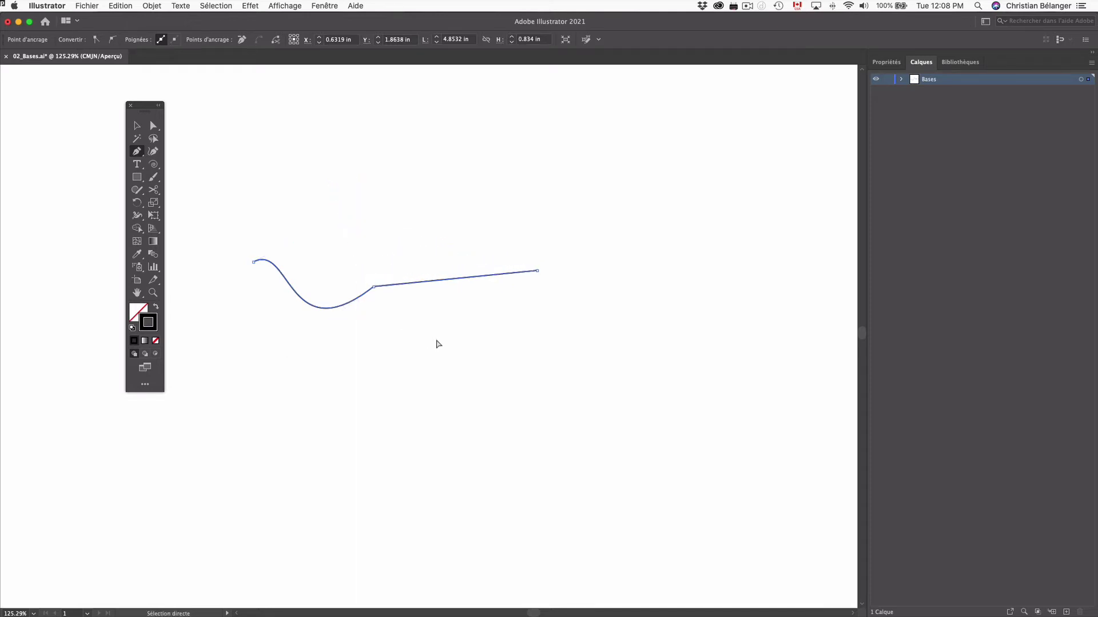
Retract the middle anchor point's direction handle on the left segment.
{"action": "left_click", "coordinate": [329, 308]}
{"action": "left_click_drag", "start_coordinate": [287, 354], "coordinate": [375, 287]}
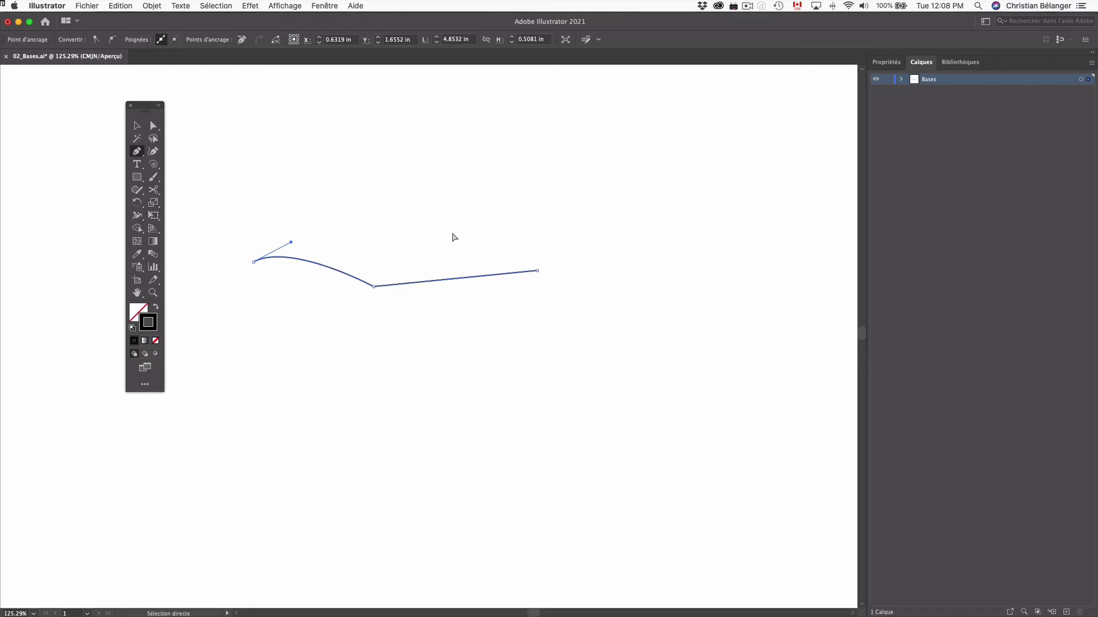
Bend the left segment upward into a rounded arch by pulling directly on it near the middle anchor point.
{"action": "left_click_drag", "start_coordinate": [452, 236], "coordinate": [482, 336]}
{"action": "left_click_drag", "start_coordinate": [303, 243], "coordinate": [323, 321]}
{"action": "left_click_drag", "start_coordinate": [354, 279], "coordinate": [347, 260]}
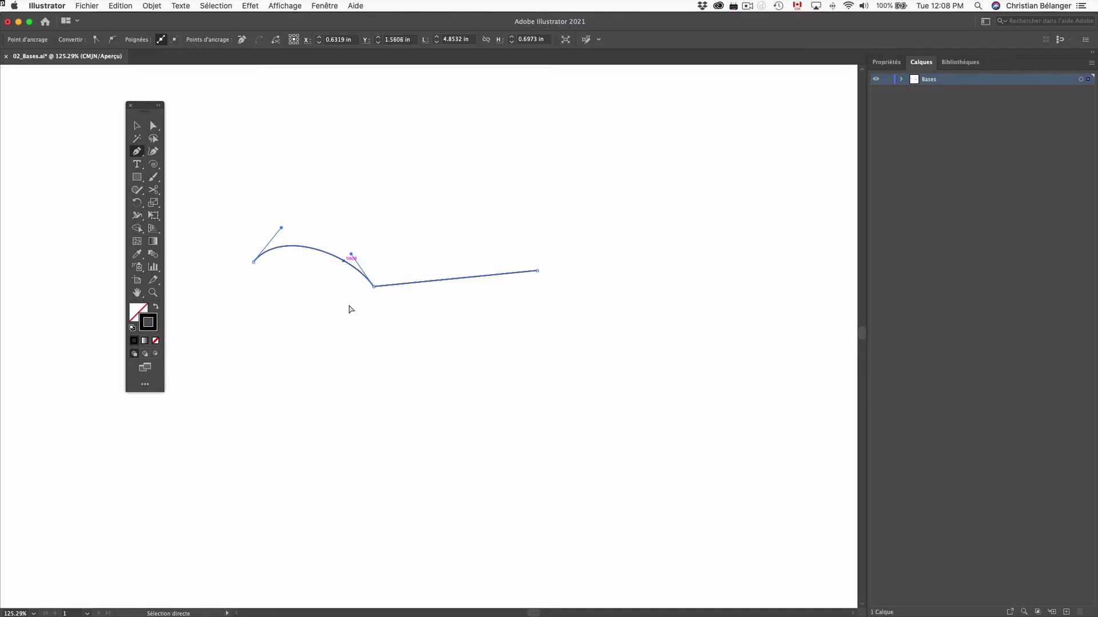
{"action": "key", "text": "super+z"}
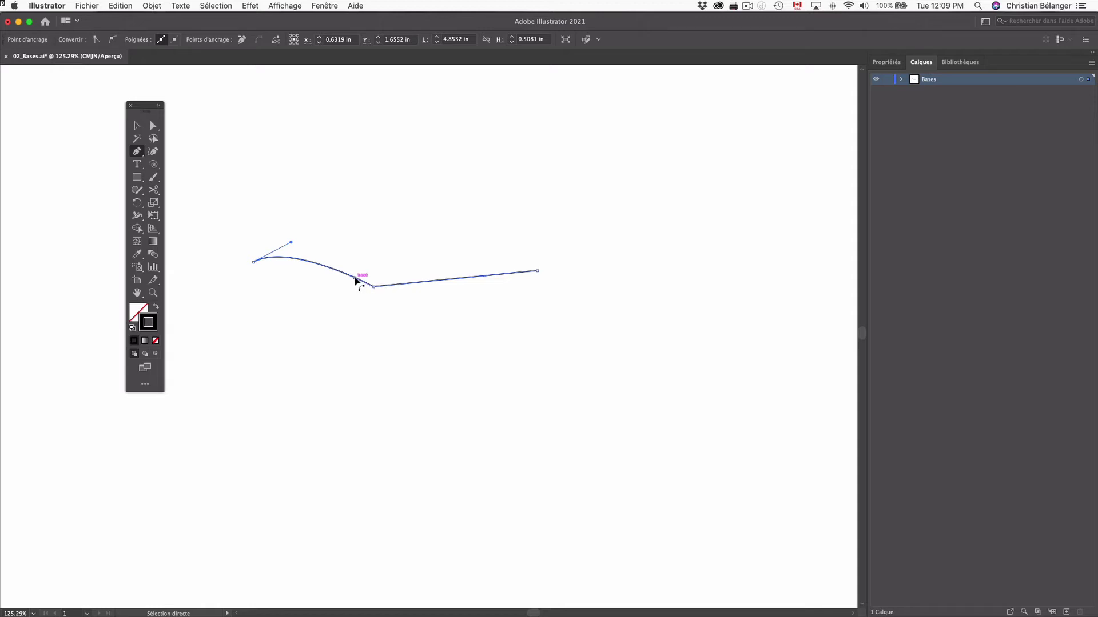
{"action": "left_click_drag", "start_coordinate": [360, 282], "coordinate": [336, 257]}
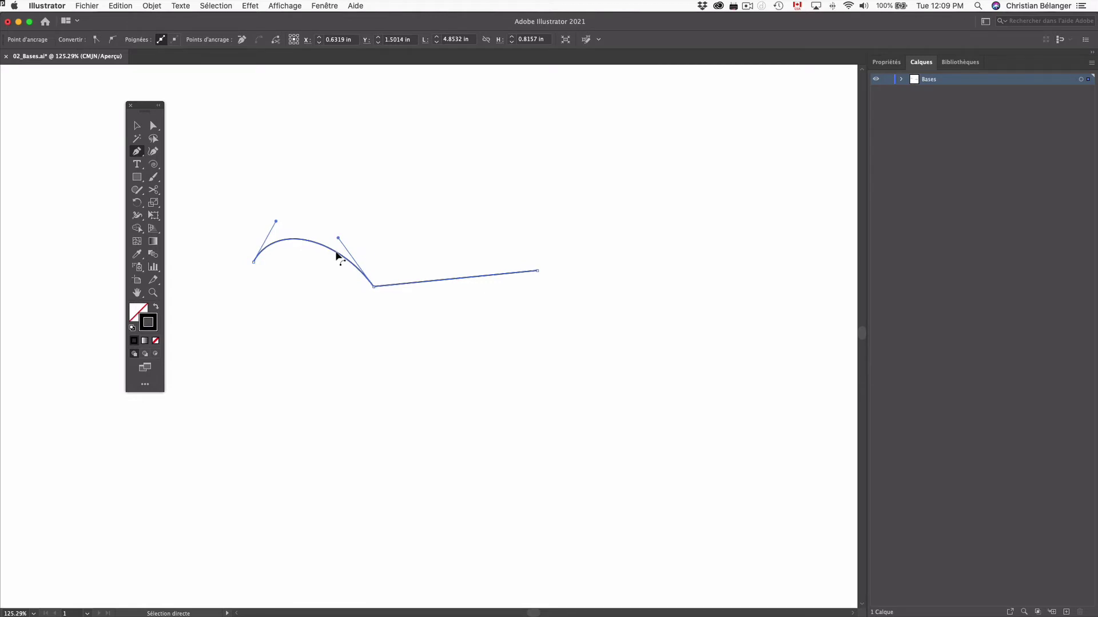
{"action": "key", "text": "super+z"}
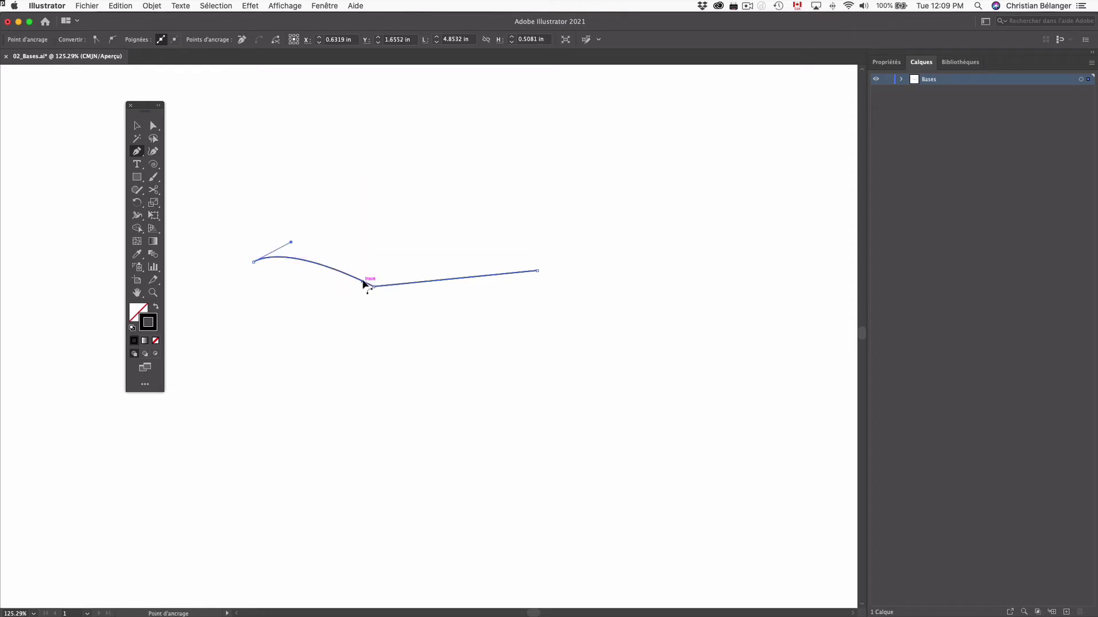
{"action": "left_click_drag", "start_coordinate": [368, 285], "coordinate": [350, 260]}
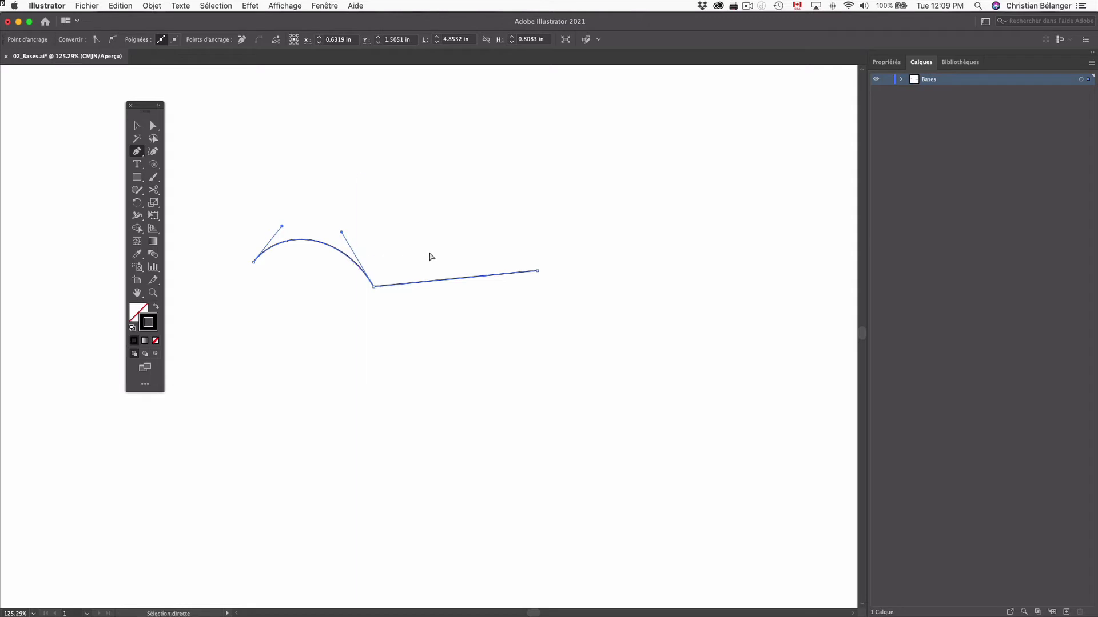
Try shifting the straight right segment with Direct Selection, and undo each move.
{"action": "left_click_drag", "start_coordinate": [432, 251], "coordinate": [468, 319]}
{"action": "left_click_drag", "start_coordinate": [388, 286], "coordinate": [410, 284]}
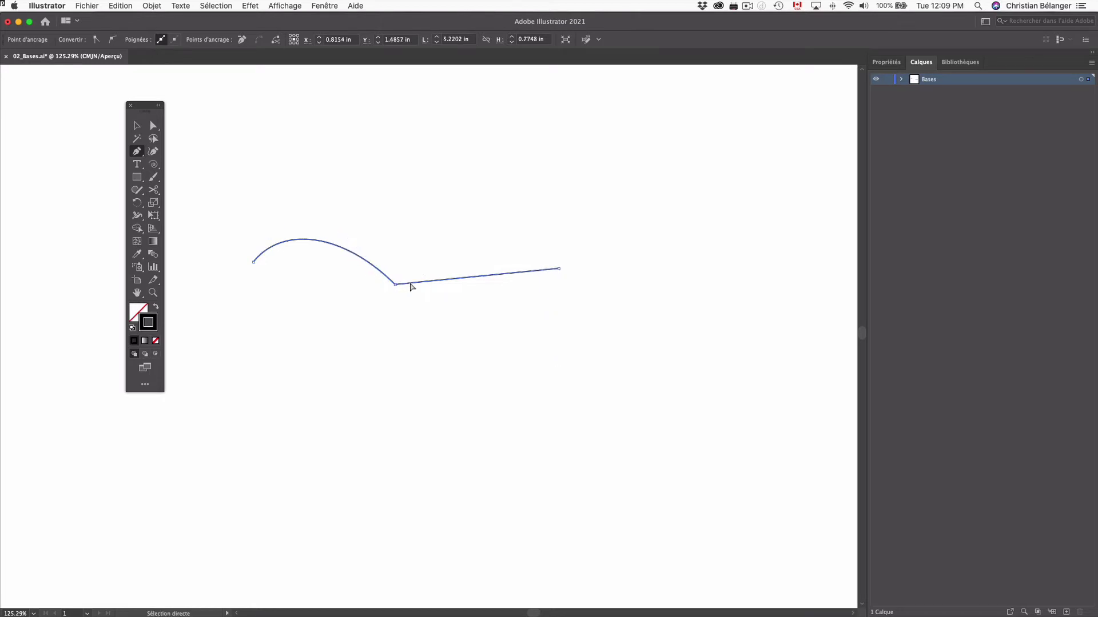
{"action": "key", "text": "super+z"}
{"action": "left_click_drag", "start_coordinate": [522, 274], "coordinate": [499, 270]}
{"action": "key", "text": "super+z"}
{"action": "key", "text": "super+z"}
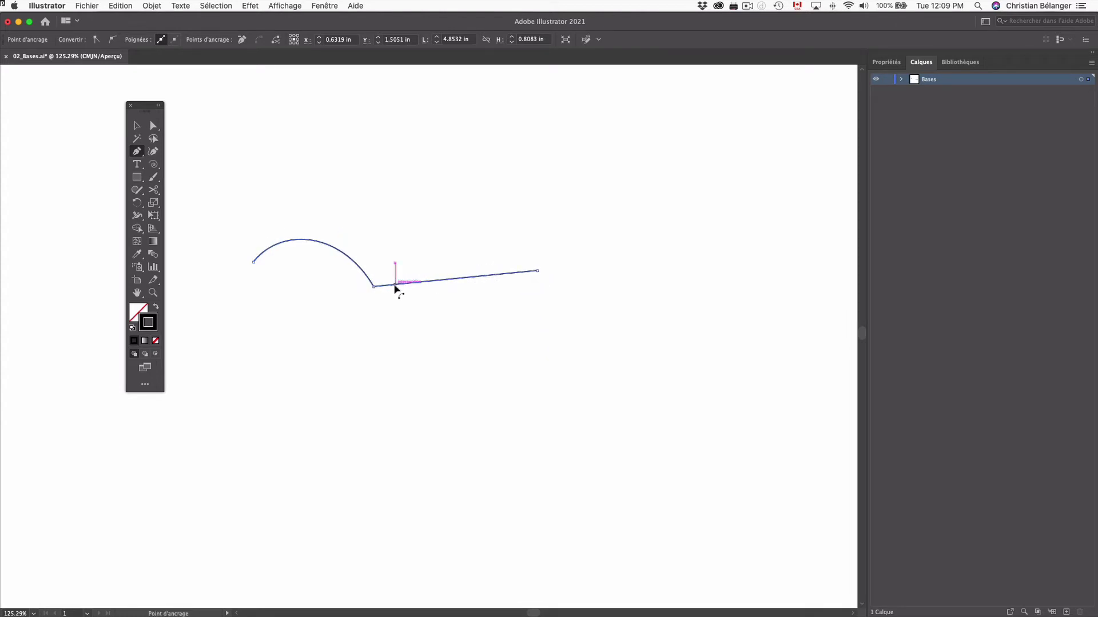
Bend the straight right segment upward into a shallow arch with the Anchor Point tool.
{"action": "left_click_drag", "start_coordinate": [395, 289], "coordinate": [429, 268]}
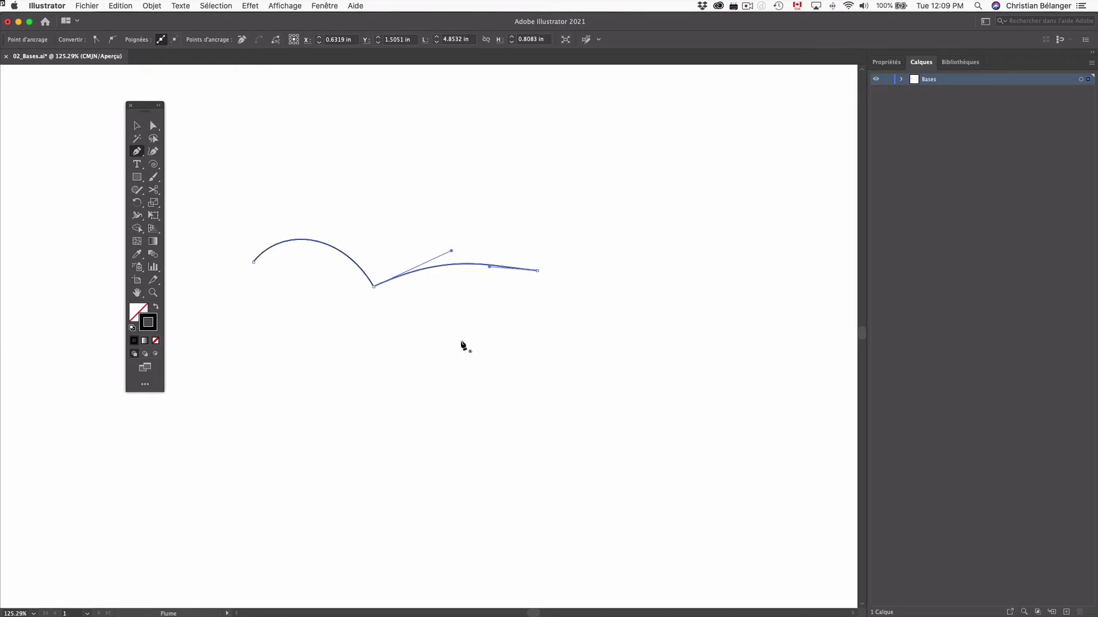
{"action": "key", "text": "super+z"}
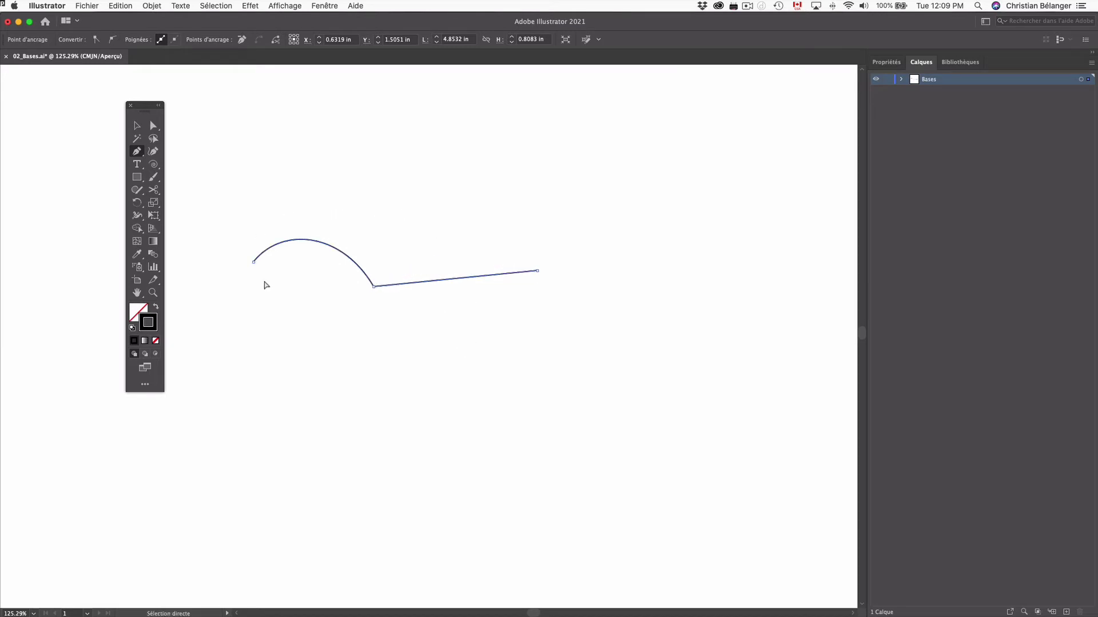
{"action": "left_click_drag", "start_coordinate": [455, 282], "coordinate": [470, 314]}
{"action": "left_click_drag", "start_coordinate": [431, 283], "coordinate": [446, 252]}
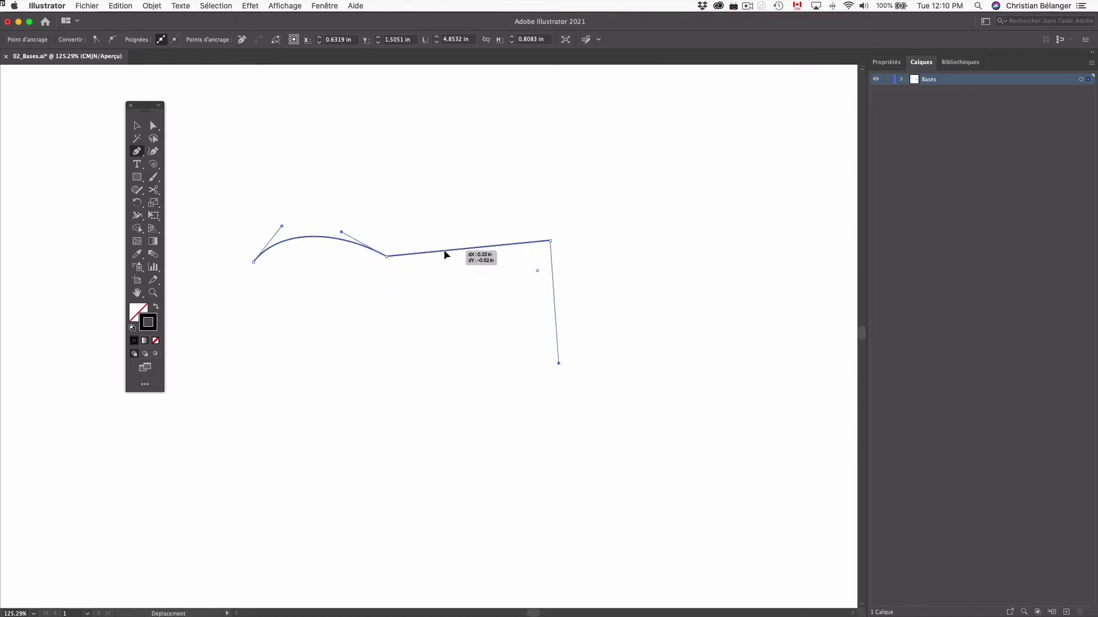
{"action": "key", "text": "super+z"}
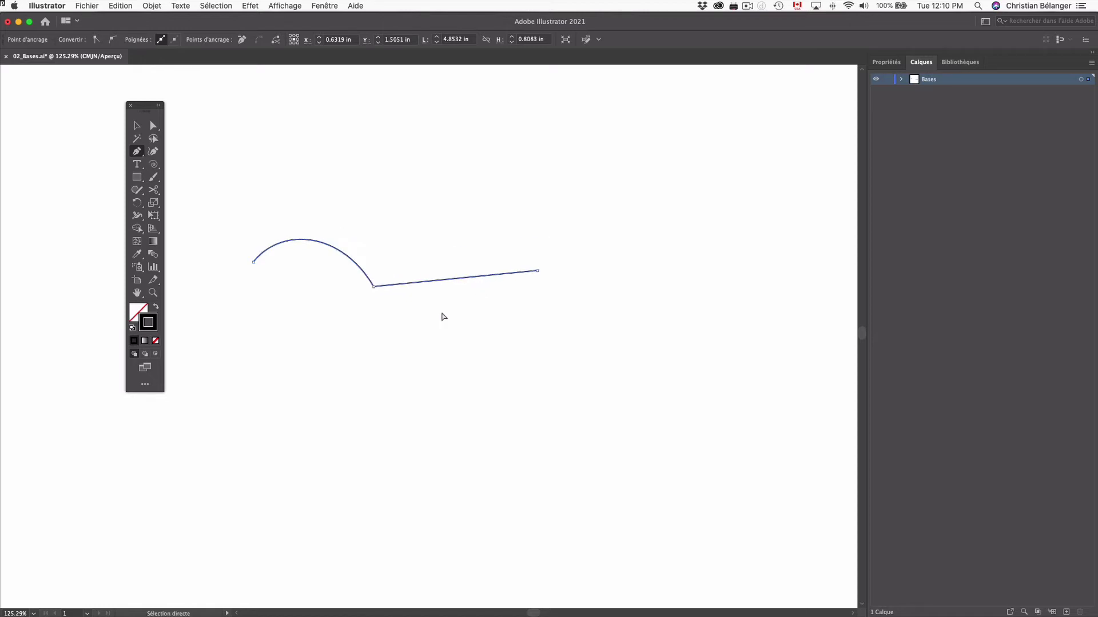
{"action": "key", "text": "alt"}
{"action": "left_click_drag", "start_coordinate": [414, 282], "coordinate": [430, 263]}
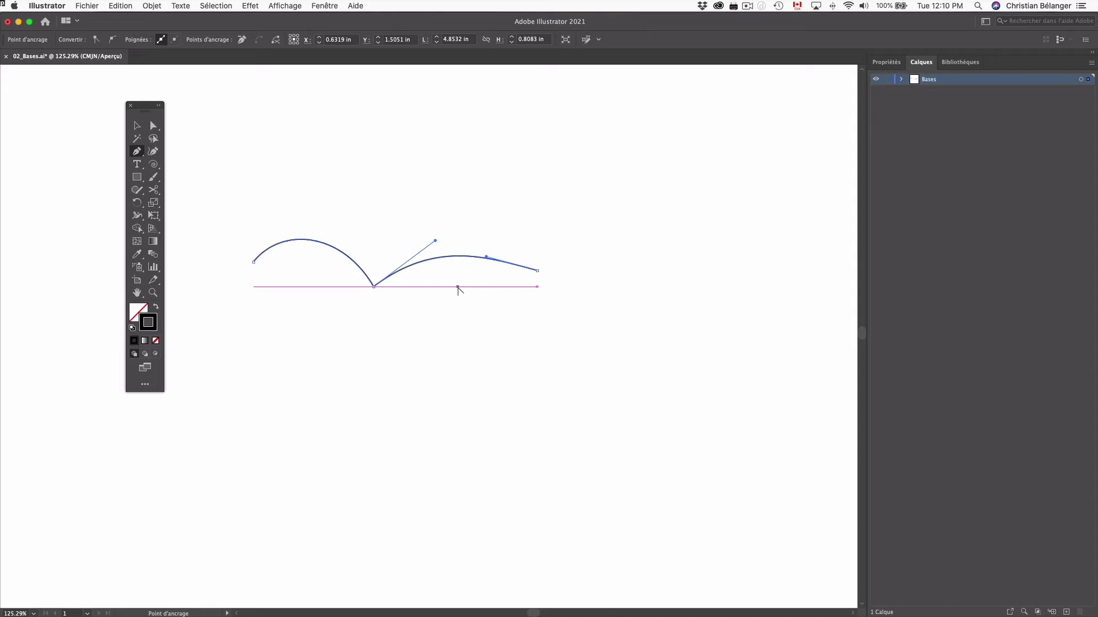
Select the middle anchor point and alternate it between smooth and corner, leaving it as a corner without handles.
{"action": "key", "text": "p"}
{"action": "left_click_drag", "start_coordinate": [357, 306], "coordinate": [409, 277]}
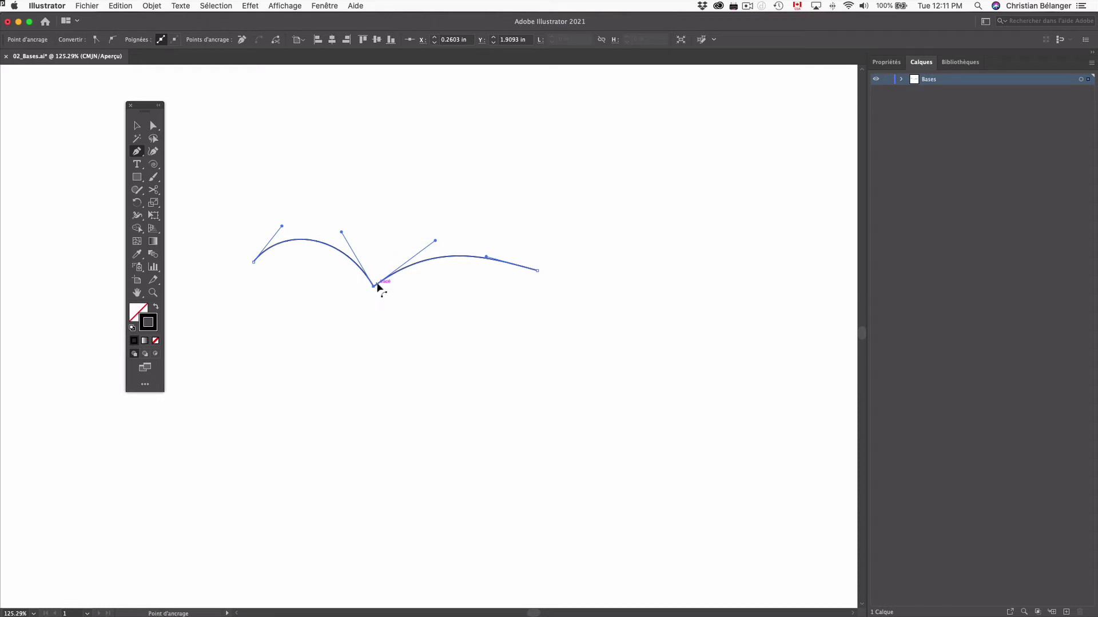
{"action": "left_click_drag", "start_coordinate": [373, 286], "coordinate": [415, 298]}
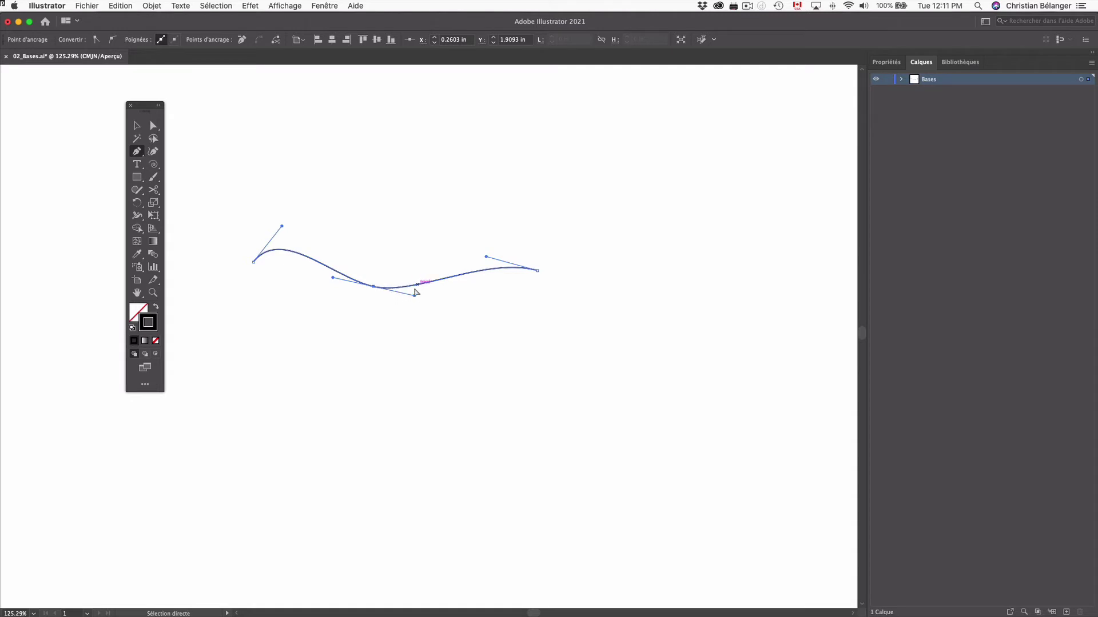
{"action": "left_click", "coordinate": [373, 286], "text": "alt"}
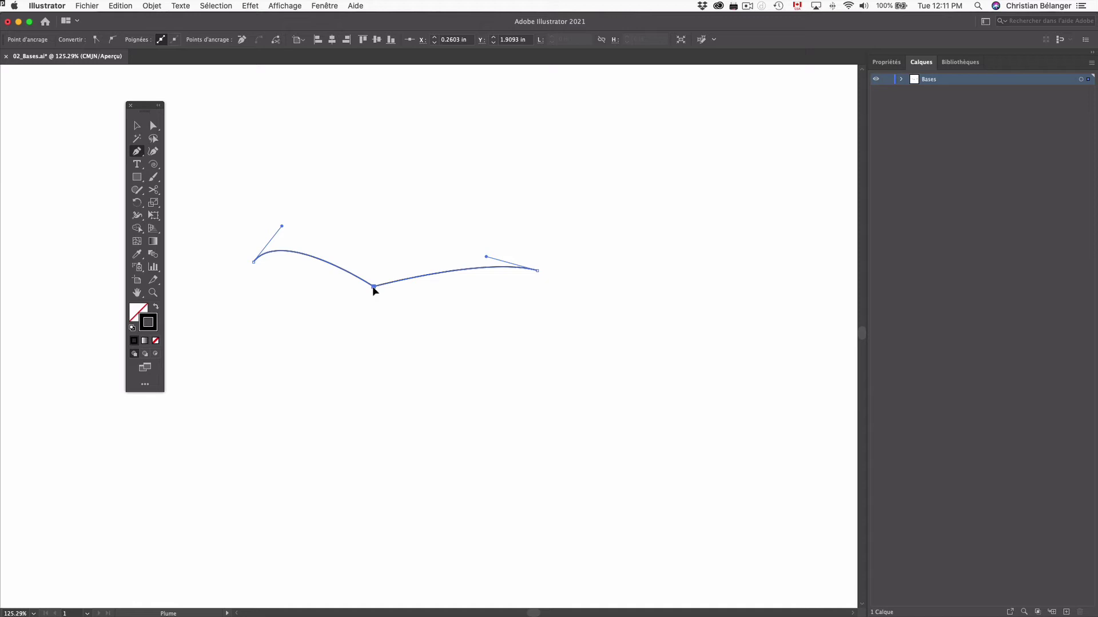
{"action": "left_click_drag", "start_coordinate": [373, 290], "coordinate": [437, 299]}
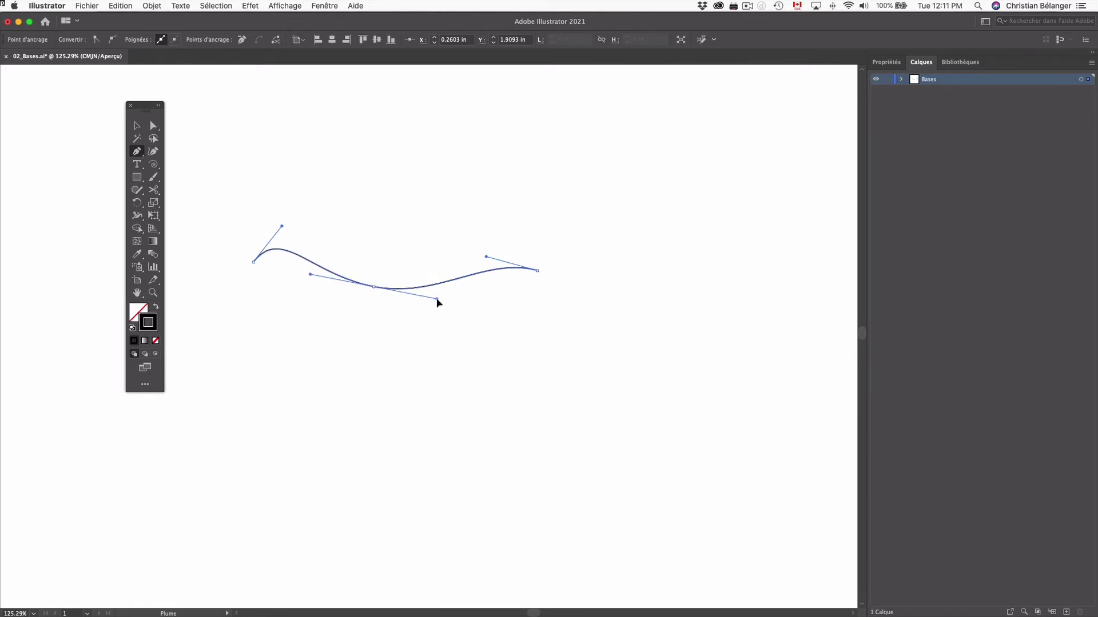
{"action": "left_click", "coordinate": [374, 286], "text": "alt"}
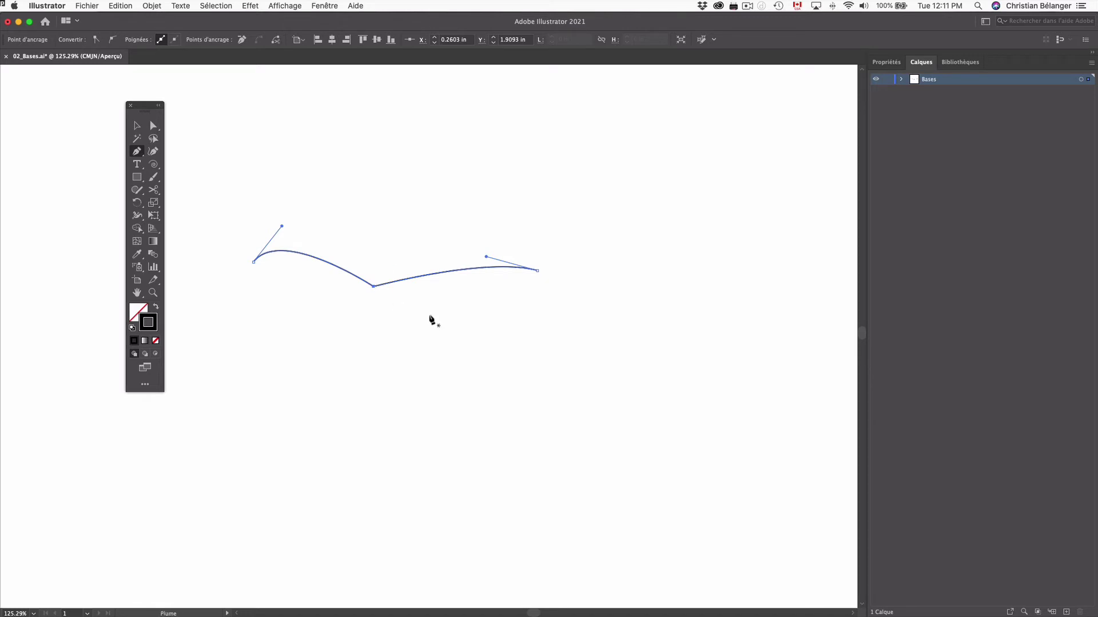
Delete the whole path and draw a new wave from three smooth anchor points with the Pen tool.
{"action": "key", "text": "super+a"}
{"action": "key", "text": "BackSpace"}
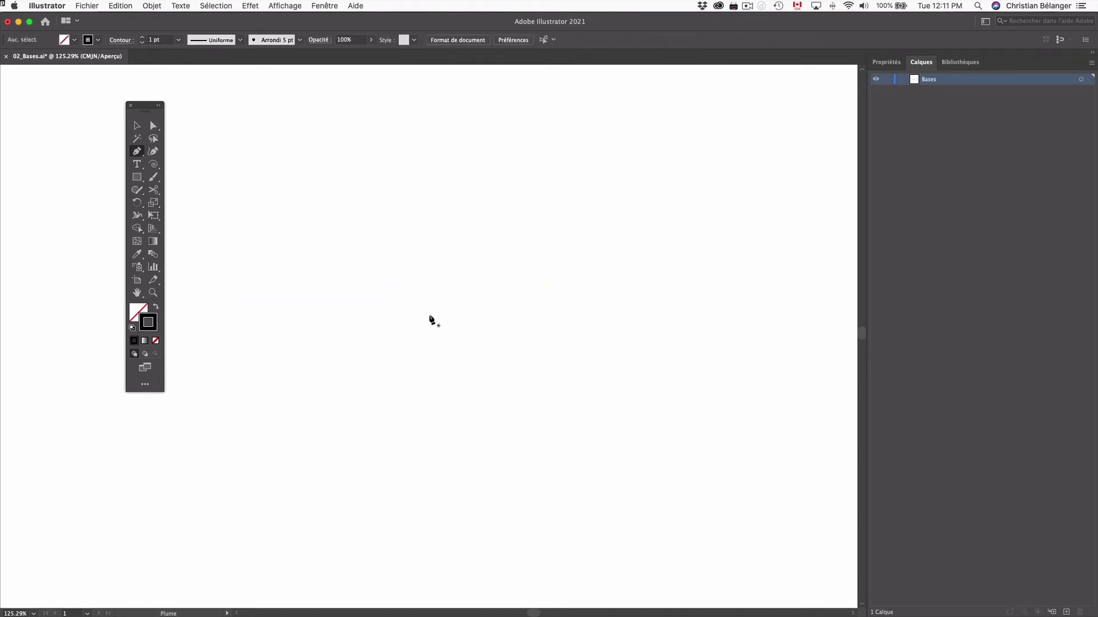
{"action": "left_click", "coordinate": [269, 286]}
{"action": "left_click", "coordinate": [303, 272]}
{"action": "left_click_drag", "start_coordinate": [307, 270], "coordinate": [332, 250]}
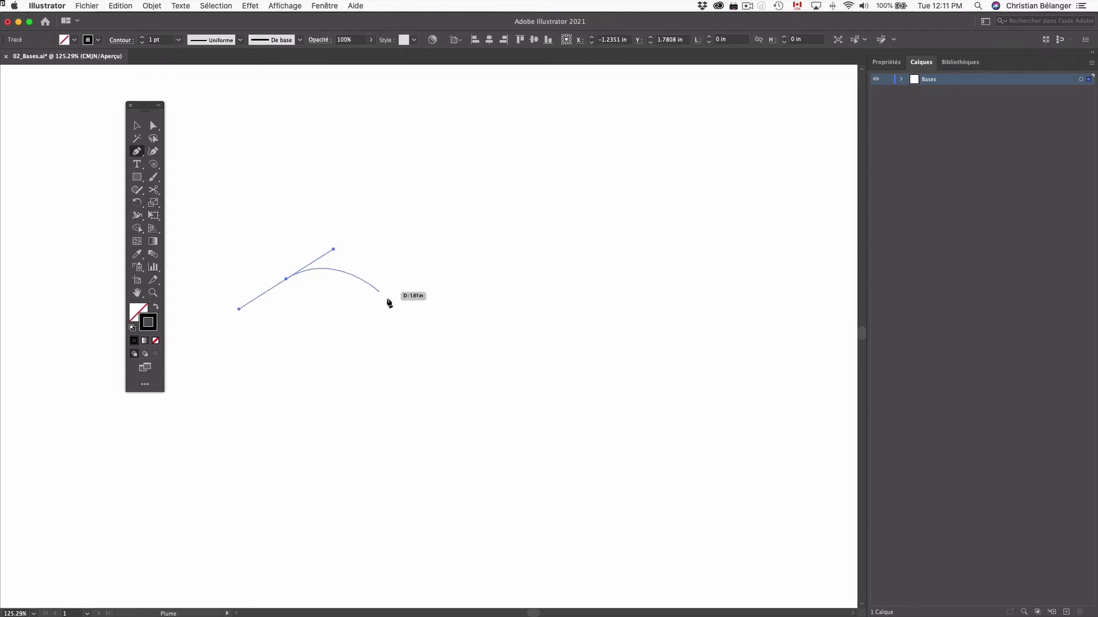
{"action": "left_click_drag", "start_coordinate": [421, 317], "coordinate": [444, 350]}
{"action": "left_click_drag", "start_coordinate": [580, 307], "coordinate": [626, 252]}
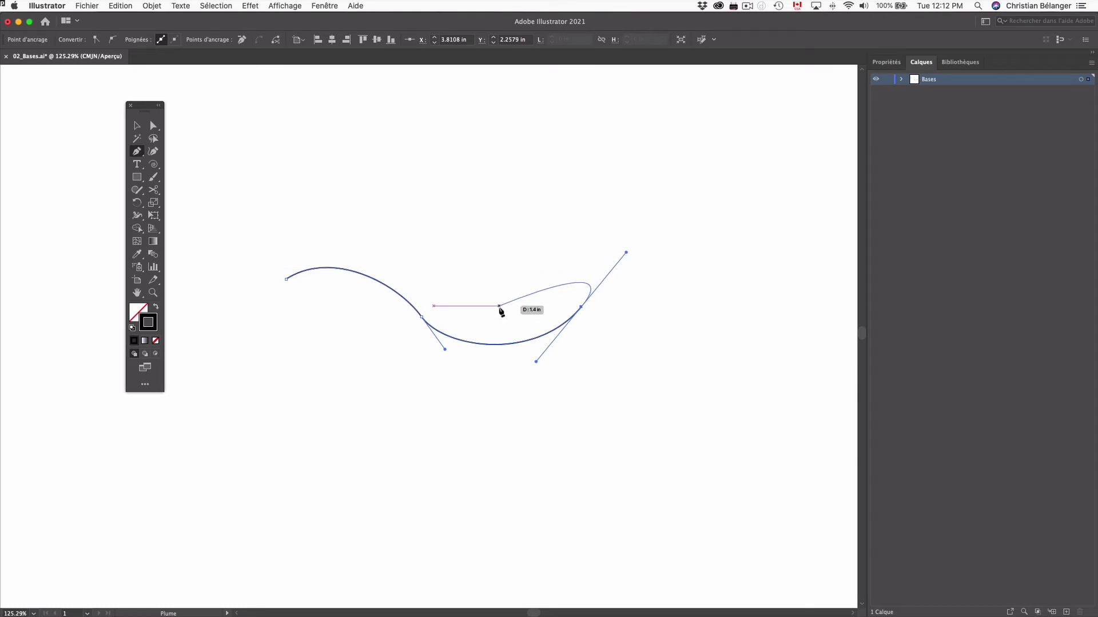
Select the new wave's middle anchor point and rotate its linked handles, one up-right and one down-left, into an S-bend.
{"action": "key", "text": "super"}
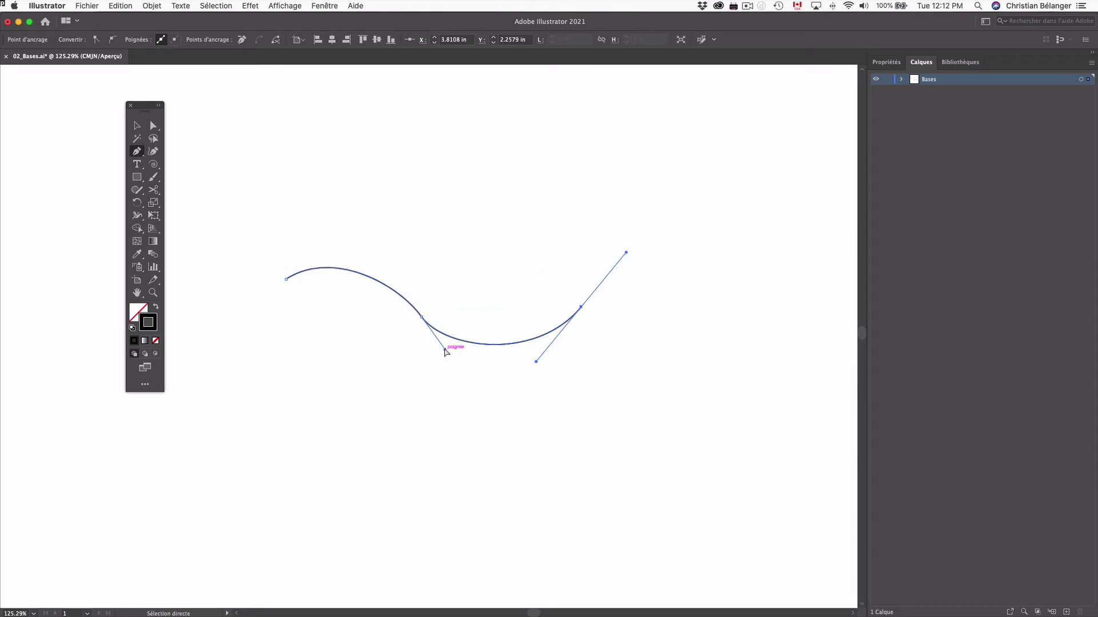
{"action": "mouse_move", "coordinate": [445, 350]}
{"action": "left_mouse_down"}
{"action": "mouse_move", "coordinate": [426, 365]}
{"action": "mouse_move", "coordinate": [463, 375]}
{"action": "mouse_move", "coordinate": [450, 407]}
{"action": "mouse_move", "coordinate": [413, 346]}
{"action": "mouse_move", "coordinate": [368, 340]}
{"action": "mouse_move", "coordinate": [405, 361]}
{"action": "mouse_move", "coordinate": [457, 363]}
{"action": "mouse_move", "coordinate": [413, 371]}
{"action": "mouse_move", "coordinate": [354, 349]}
{"action": "mouse_move", "coordinate": [475, 372]}
{"action": "mouse_move", "coordinate": [426, 373]}
{"action": "mouse_move", "coordinate": [392, 360]}
{"action": "mouse_move", "coordinate": [458, 367]}
{"action": "mouse_move", "coordinate": [387, 347]}
{"action": "mouse_move", "coordinate": [431, 358]}
{"action": "left_mouse_up"}
{"action": "left_click_drag", "start_coordinate": [442, 288], "coordinate": [397, 331]}
{"action": "left_click_drag", "start_coordinate": [418, 277], "coordinate": [454, 262]}
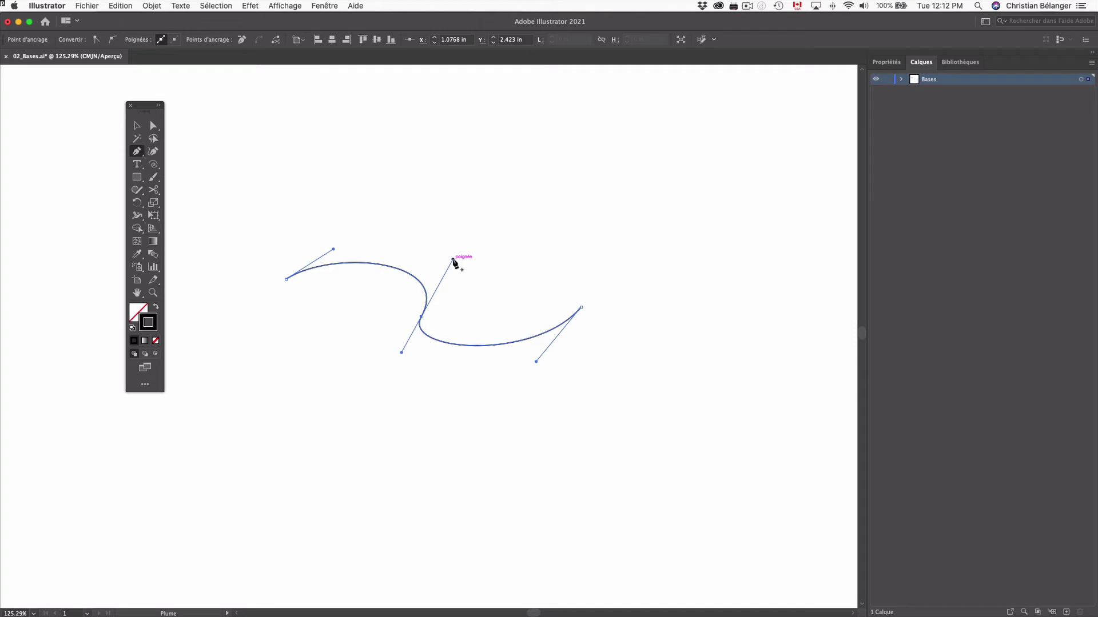
Break the middle anchor's handles into a corner, angling the left segment's handle left and slightly down and the right segment's handle straight down.
{"action": "key", "text": "alt"}
{"action": "left_click_drag", "start_coordinate": [453, 259], "coordinate": [359, 305]}
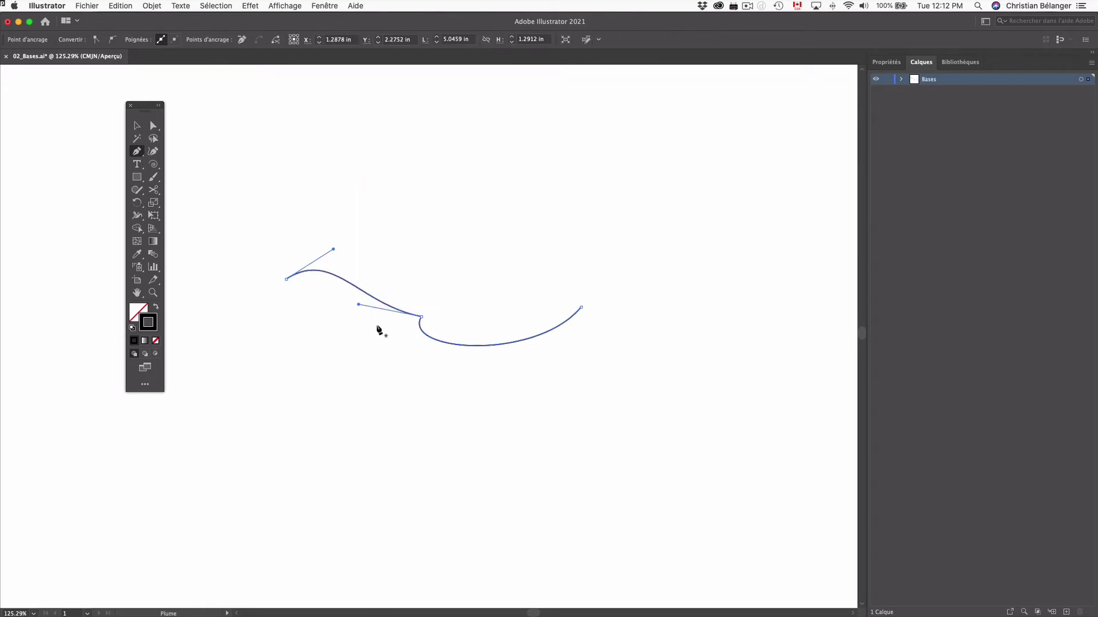
{"action": "left_click_drag", "start_coordinate": [392, 345], "coordinate": [437, 299]}
{"action": "mouse_move", "coordinate": [402, 353]}
{"action": "left_mouse_down"}
{"action": "mouse_move", "coordinate": [437, 367]}
{"action": "mouse_move", "coordinate": [408, 366]}
{"action": "left_mouse_up"}
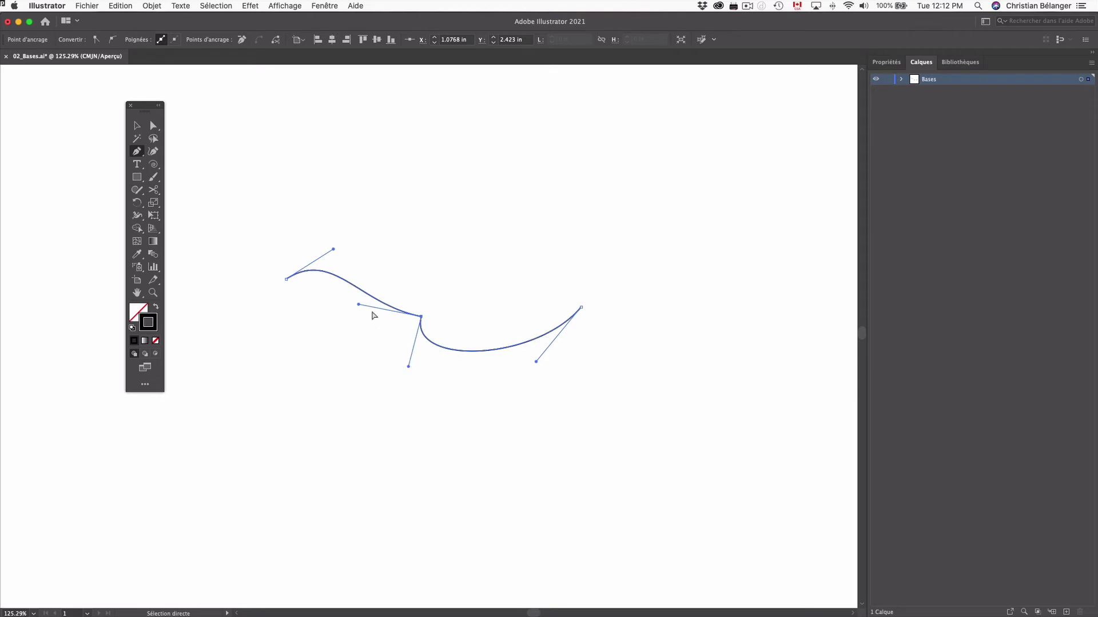
{"action": "left_click_drag", "start_coordinate": [359, 306], "coordinate": [335, 327]}
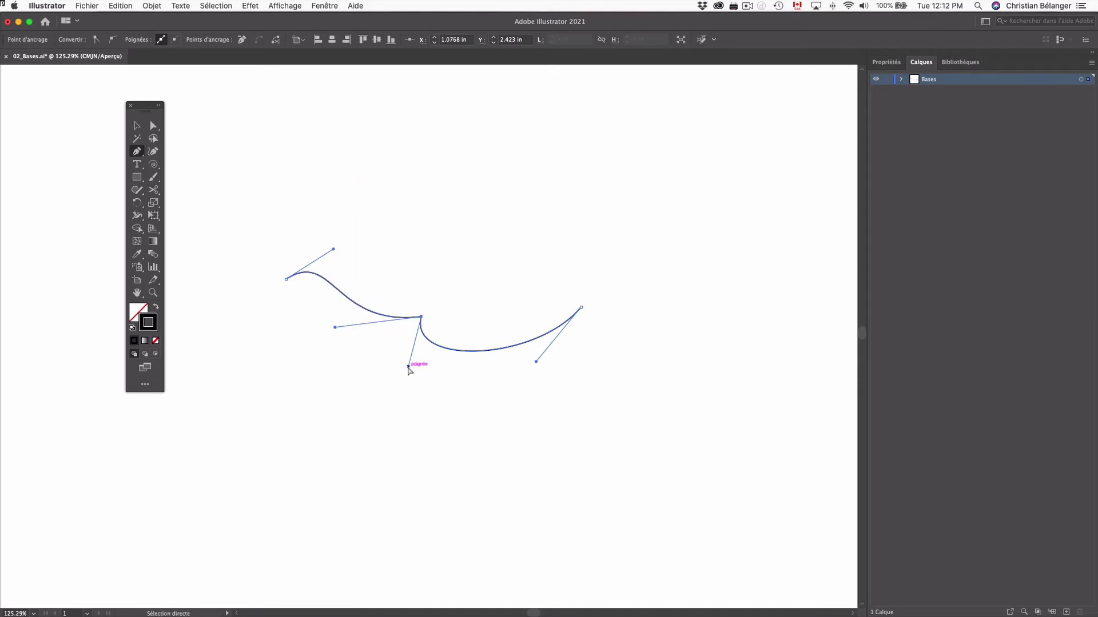
{"action": "mouse_move", "coordinate": [409, 367]}
{"action": "left_mouse_down"}
{"action": "mouse_move", "coordinate": [451, 369]}
{"action": "mouse_move", "coordinate": [411, 372]}
{"action": "mouse_move", "coordinate": [420, 377]}
{"action": "left_mouse_up"}
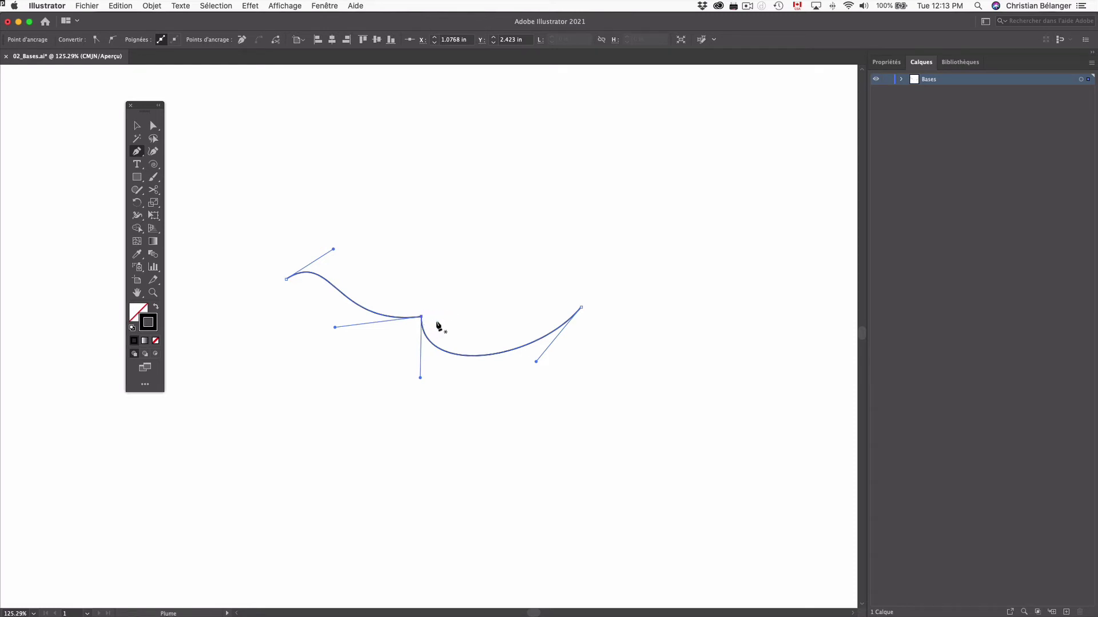
Convert the middle anchor back to a smooth point and rotate its linked handles to a nearly vertical direction.
{"action": "left_click_drag", "start_coordinate": [421, 316], "coordinate": [485, 350]}
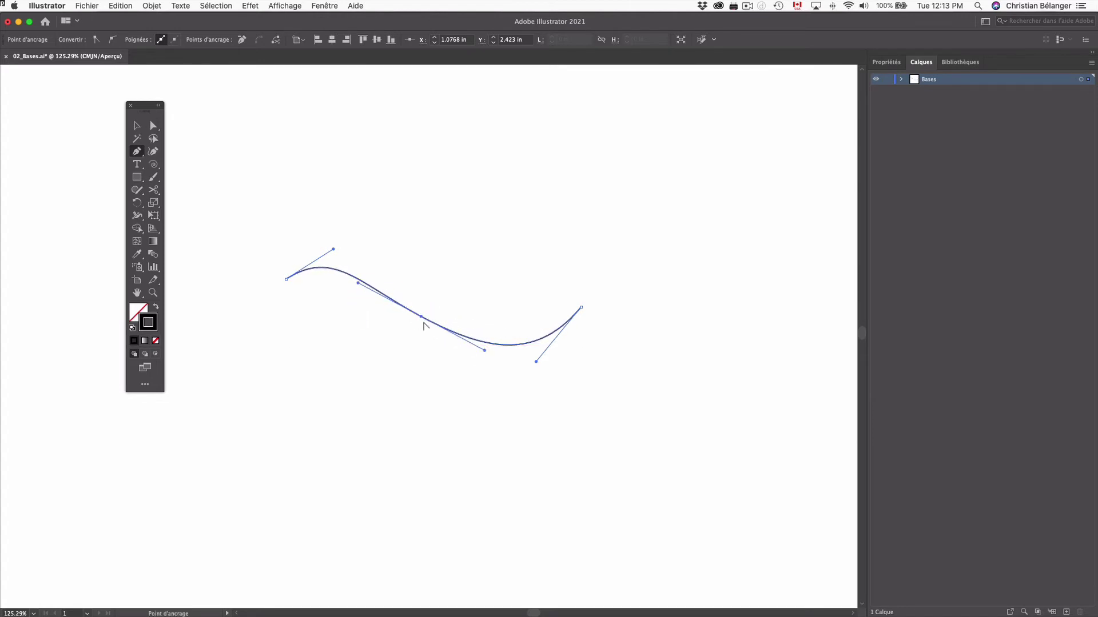
{"action": "key", "text": "super"}
{"action": "left_click_drag", "start_coordinate": [485, 352], "coordinate": [372, 358]}
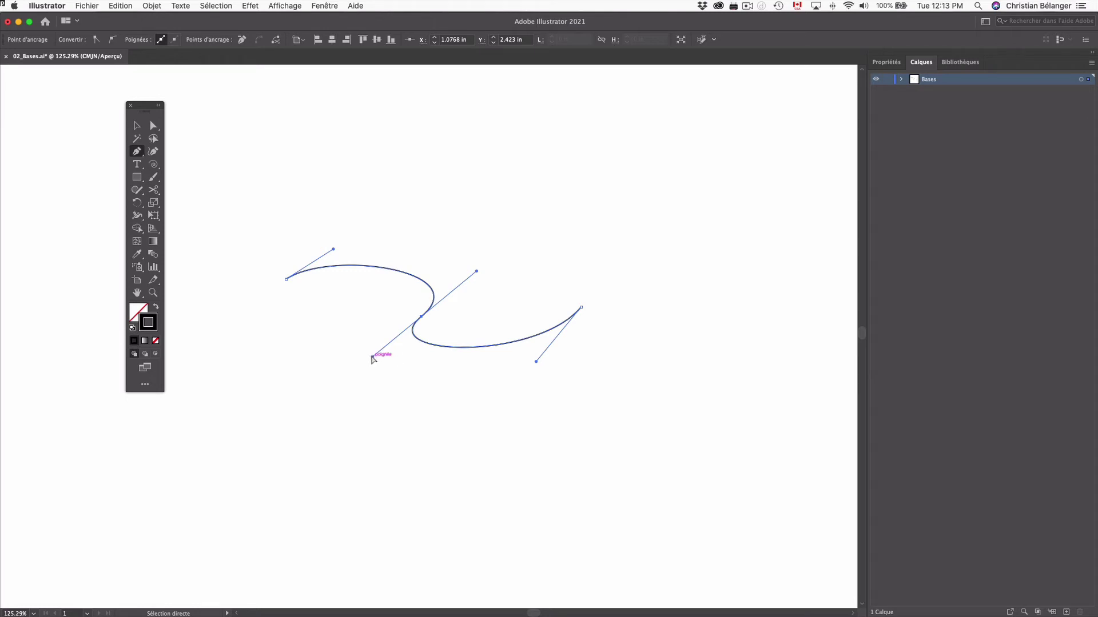
{"action": "left_click_drag", "start_coordinate": [372, 357], "coordinate": [416, 373]}
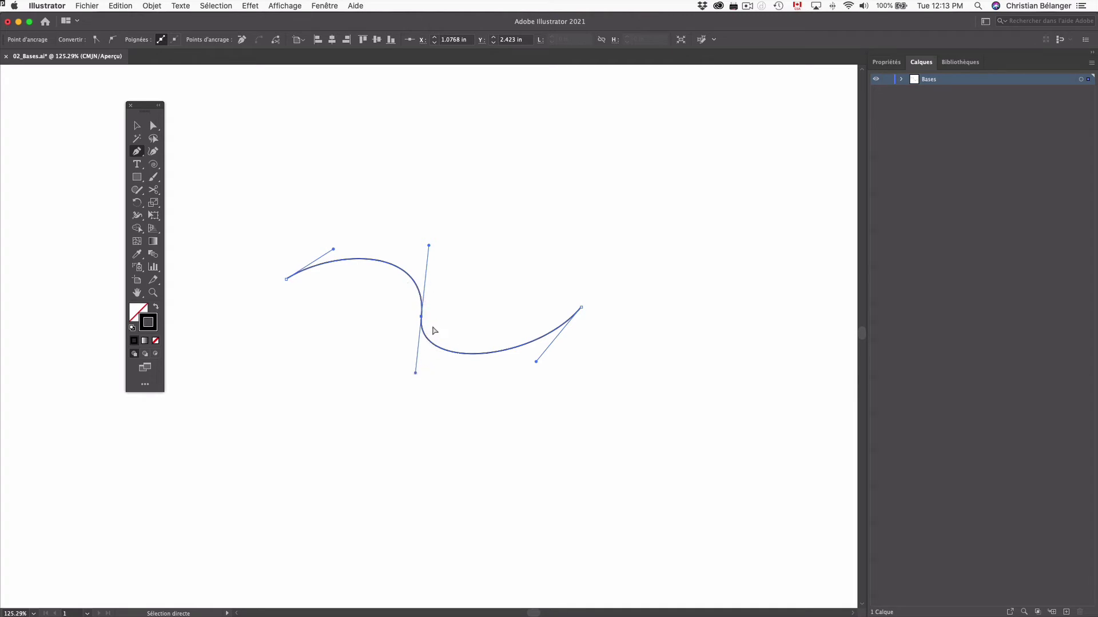
Angle the middle anchor's lower handle down-left independently, and compare the corner with the smooth version close up.
{"action": "key", "text": "alt"}
{"action": "left_click_drag", "start_coordinate": [416, 373], "coordinate": [397, 372]}
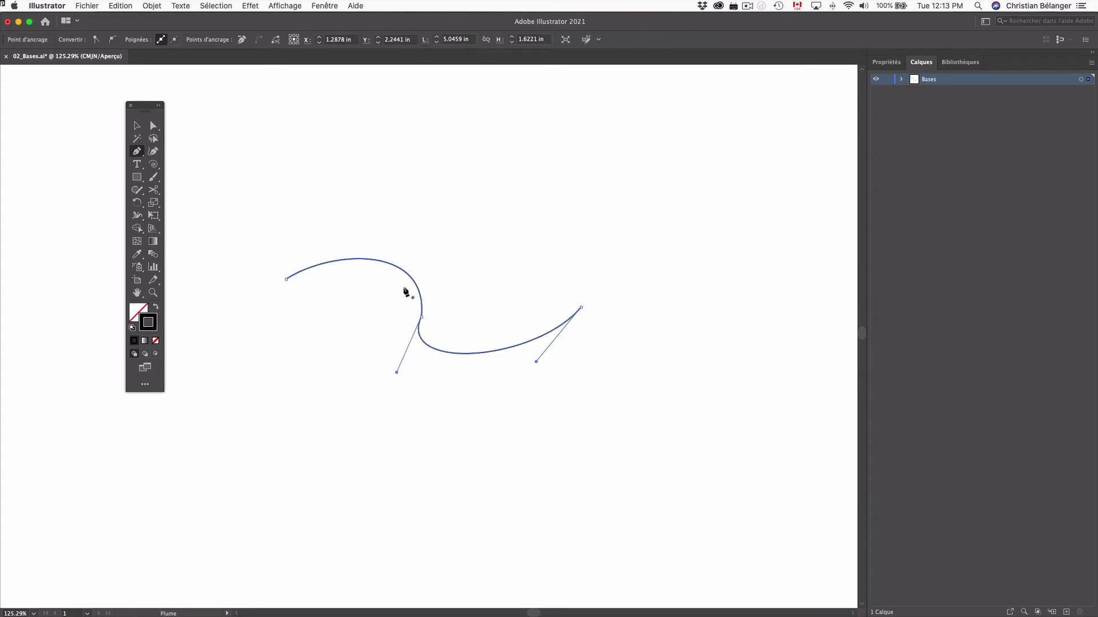
{"action": "left_click_drag", "start_coordinate": [396, 288], "coordinate": [444, 351]}
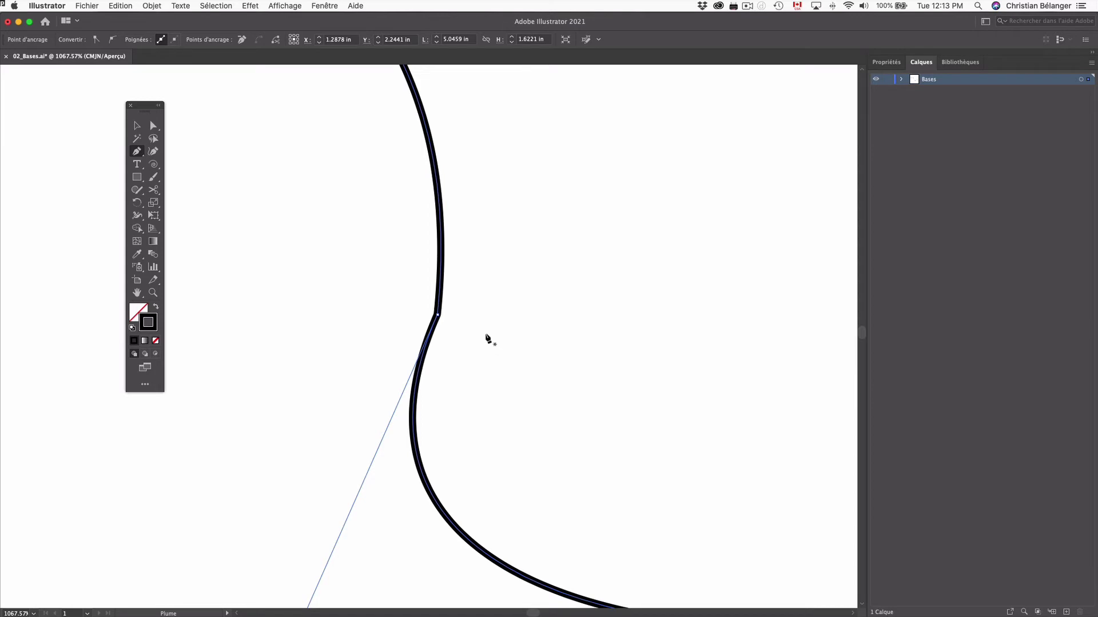
{"action": "key", "text": "super+z"}
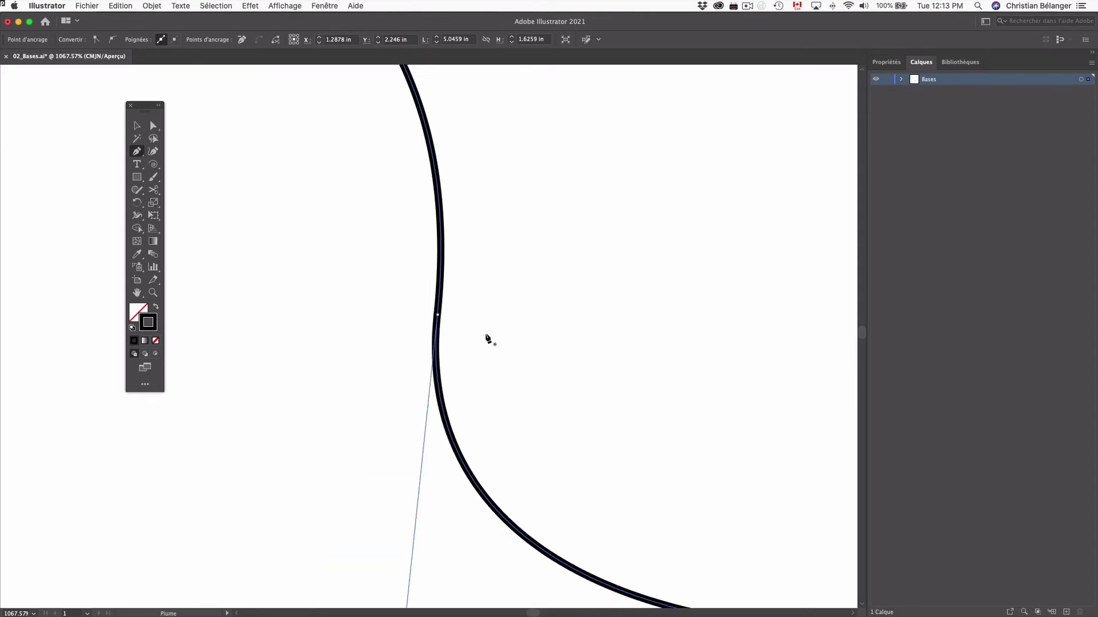
{"action": "key", "text": "super+z"}
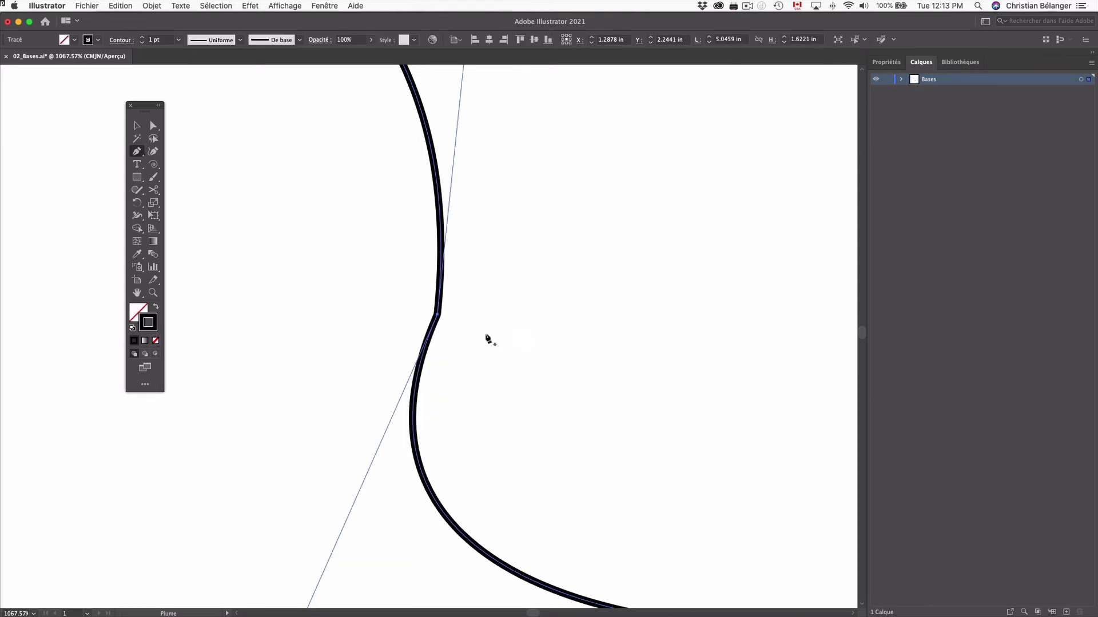
{"action": "key", "text": "super+minus"}
{"action": "key", "text": "super+minus"}
{"action": "key", "text": "super+minus"}
{"action": "key", "text": "super+minus"}
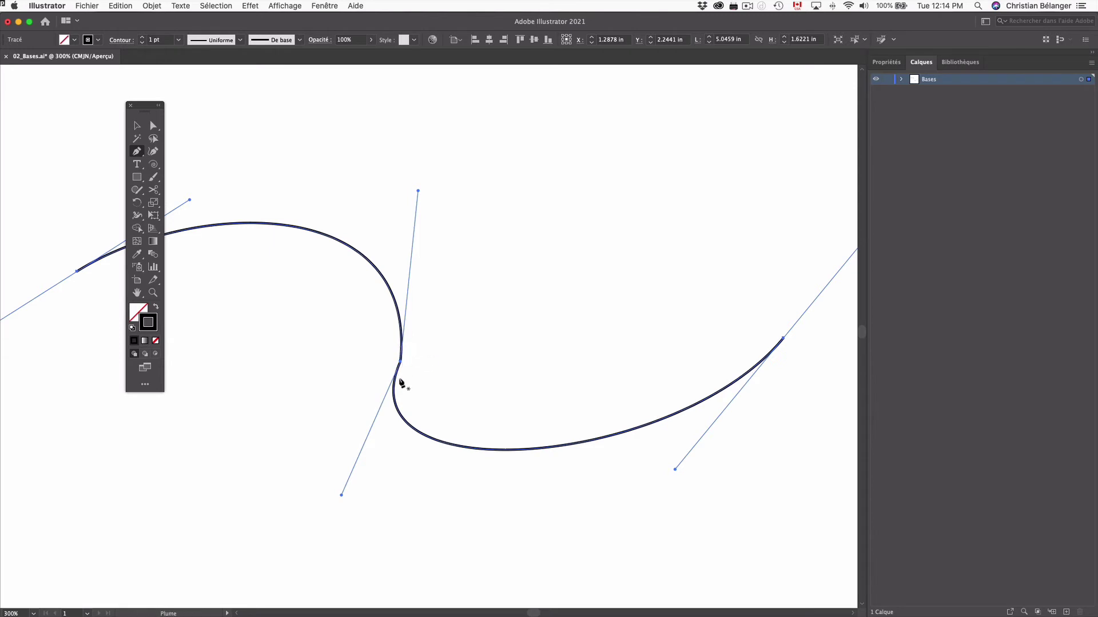
Adjust the middle anchor's handles independently, swinging the upper one up-left and the lower one slightly further down-left.
{"action": "key", "text": "super"}
{"action": "left_click_drag", "start_coordinate": [418, 191], "coordinate": [497, 211]}
{"action": "left_click_drag", "start_coordinate": [442, 317], "coordinate": [379, 379]}
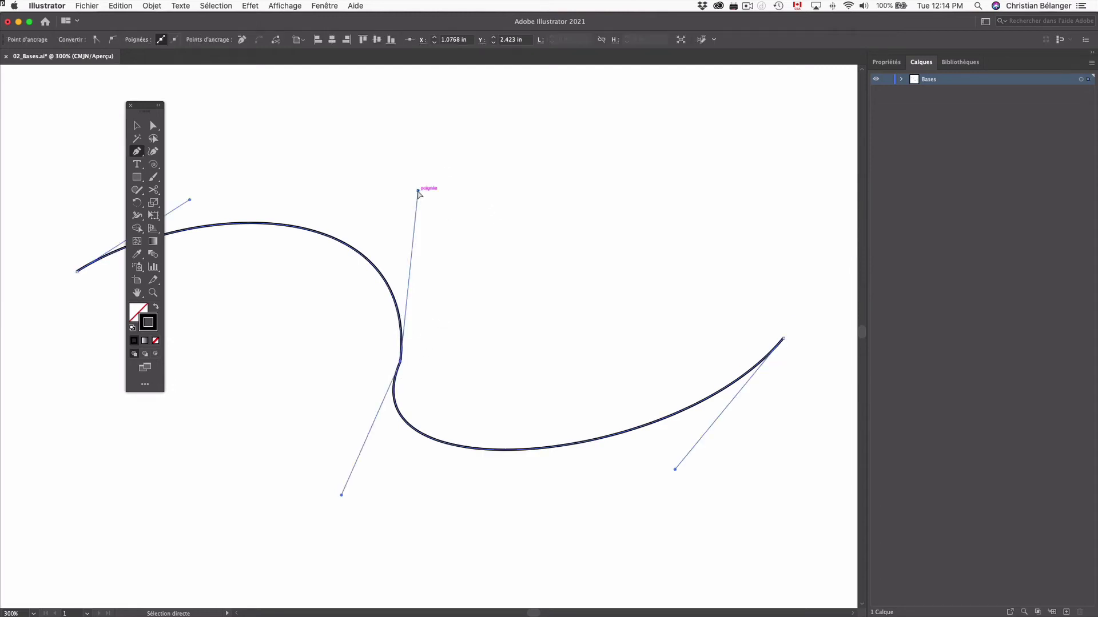
{"action": "left_click_drag", "start_coordinate": [418, 191], "coordinate": [353, 182]}
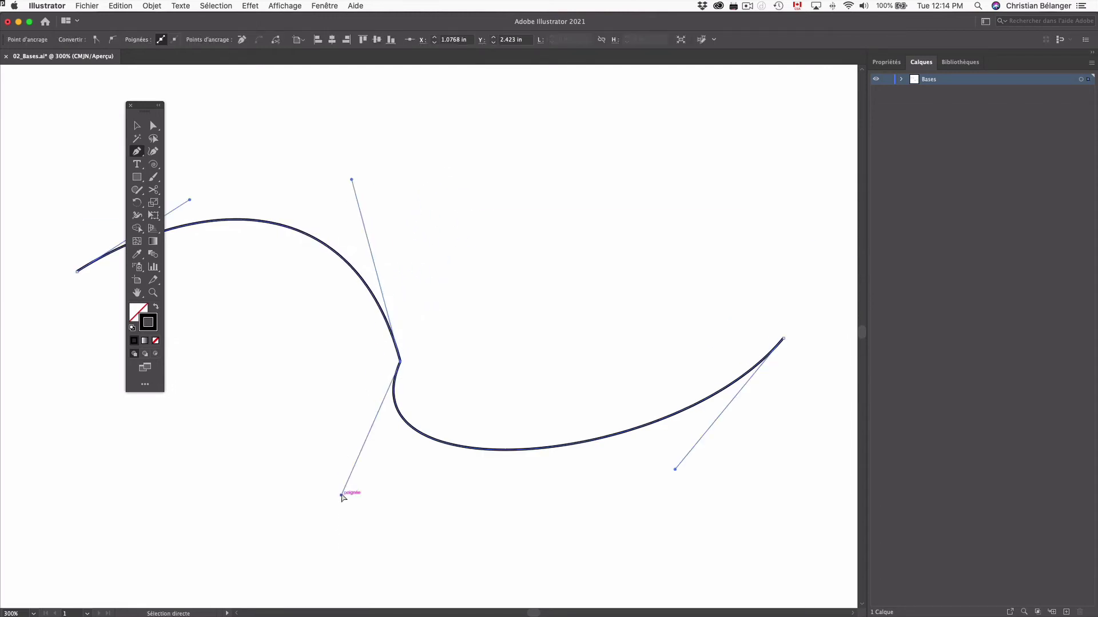
{"action": "mouse_move", "coordinate": [341, 495]}
{"action": "left_mouse_down"}
{"action": "mouse_move", "coordinate": [316, 478]}
{"action": "mouse_move", "coordinate": [281, 422]}
{"action": "mouse_move", "coordinate": [445, 517]}
{"action": "mouse_move", "coordinate": [293, 488]}
{"action": "mouse_move", "coordinate": [331, 506]}
{"action": "mouse_move", "coordinate": [321, 501]}
{"action": "left_mouse_up"}
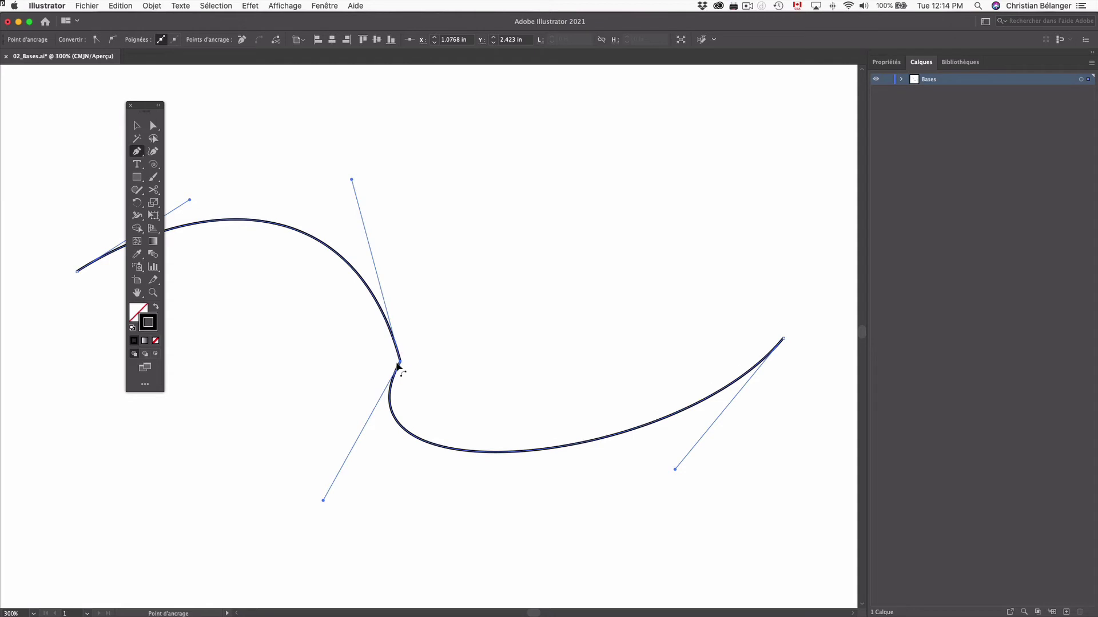
Convert the middle anchor back to smooth with nearly vertical linked handles, and swing its lower handle down-right independently.
{"action": "left_click_drag", "start_coordinate": [400, 362], "coordinate": [489, 504]}
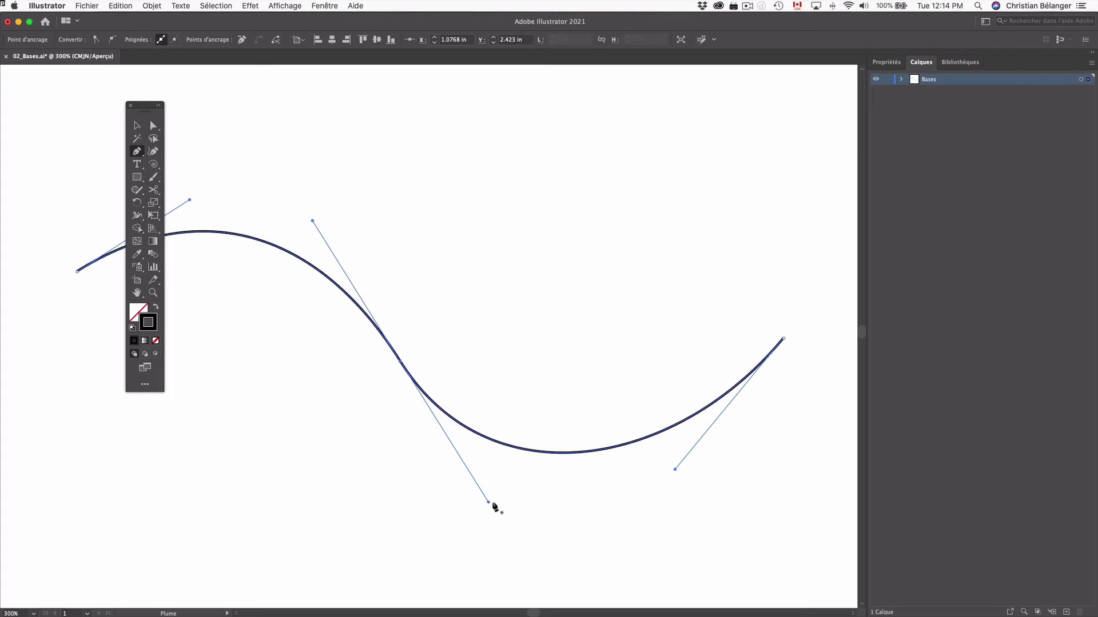
{"action": "key", "text": "super"}
{"action": "left_click_drag", "start_coordinate": [488, 502], "coordinate": [397, 495]}
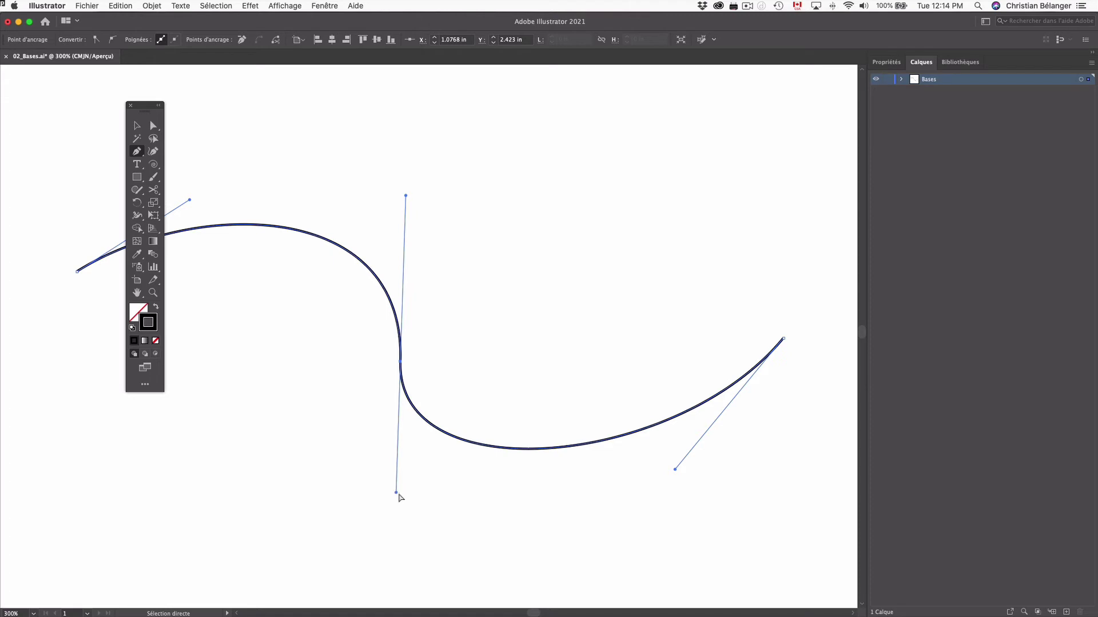
{"action": "key", "text": "alt"}
{"action": "left_click_drag", "start_coordinate": [396, 493], "coordinate": [502, 480]}
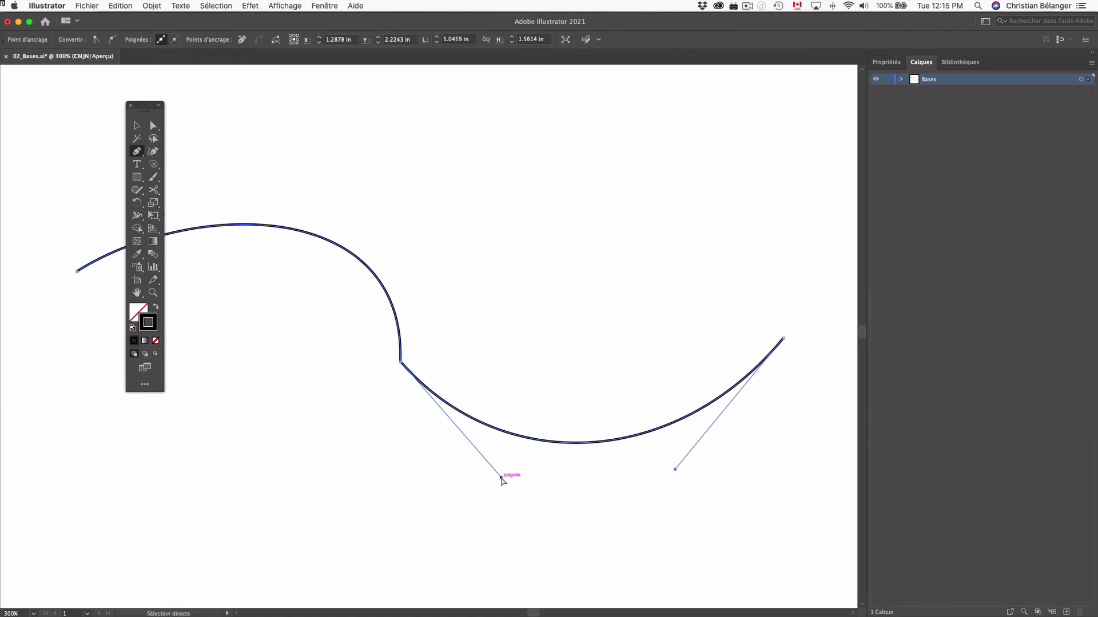
Clear the artboard and draw a three-anchor curve that hooks upward, its last anchor's handles pointing up-left and down-right.
{"action": "key", "text": "super+a"}
{"action": "key", "text": "Delete"}
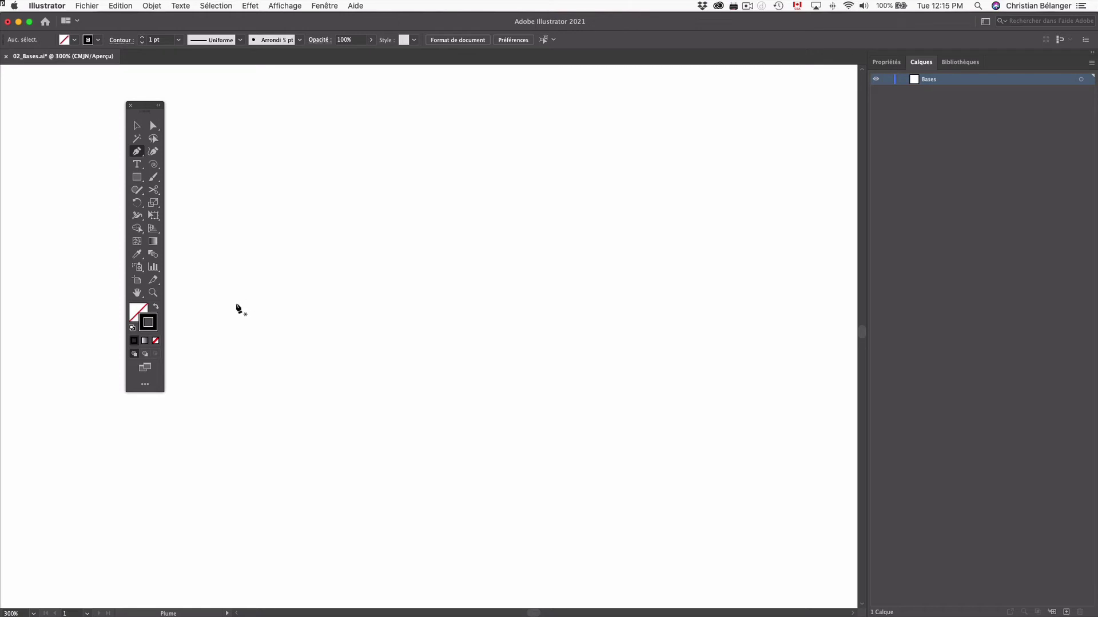
{"action": "left_click_drag", "start_coordinate": [233, 305], "coordinate": [281, 278]}
{"action": "left_click_drag", "start_coordinate": [388, 330], "coordinate": [428, 388]}
{"action": "left_click_drag", "start_coordinate": [552, 378], "coordinate": [585, 344]}
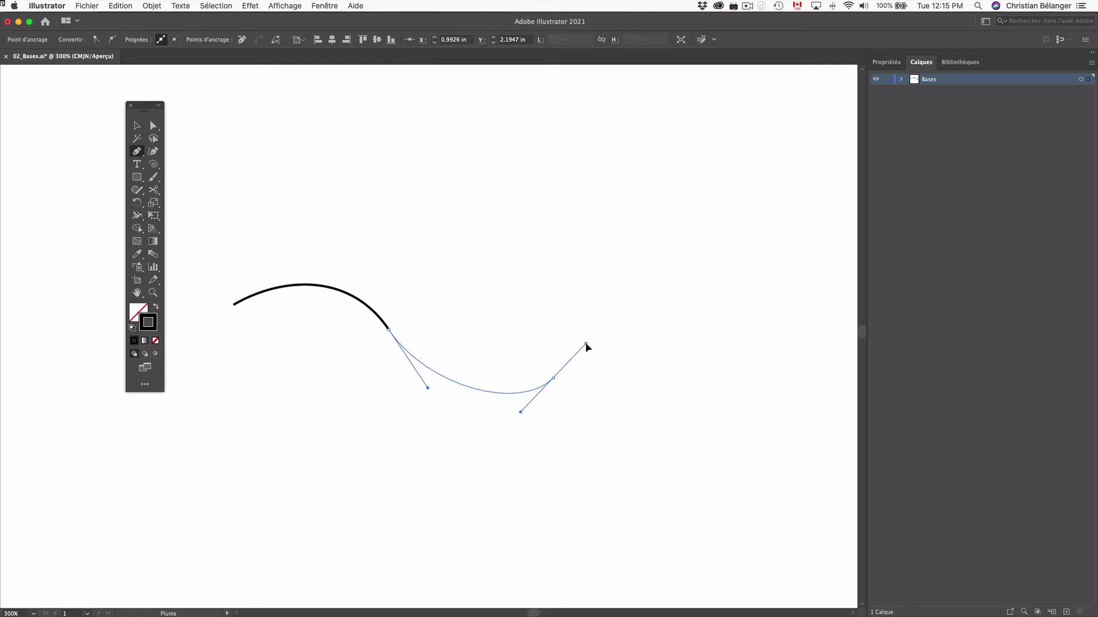
{"action": "left_click_drag", "start_coordinate": [586, 344], "coordinate": [464, 228]}
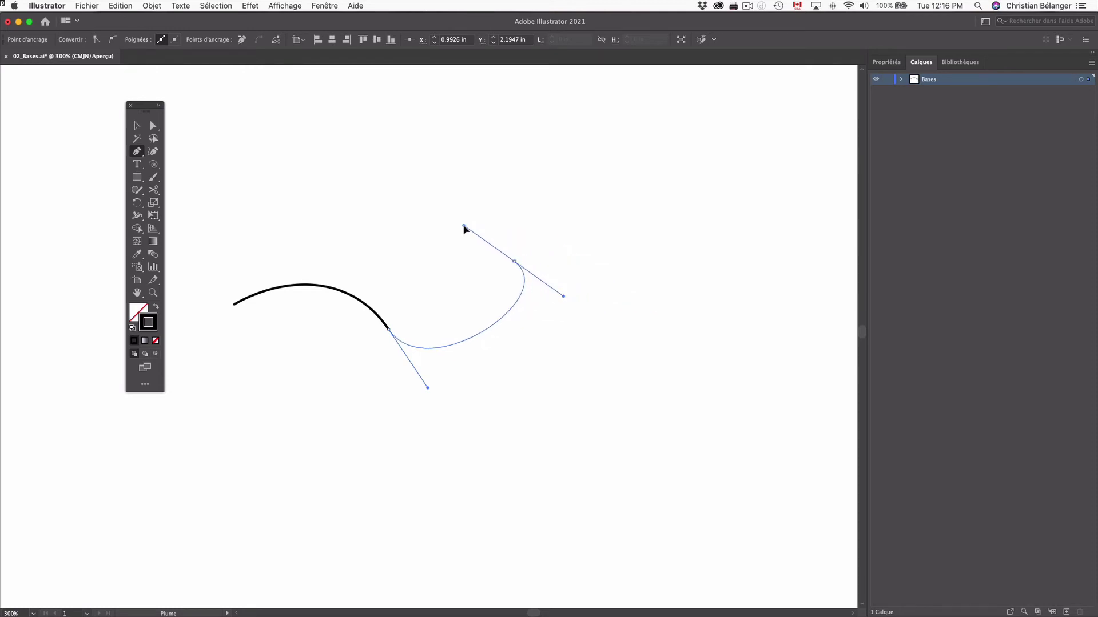
{"action": "left_click_drag", "start_coordinate": [464, 228], "coordinate": [445, 186]}
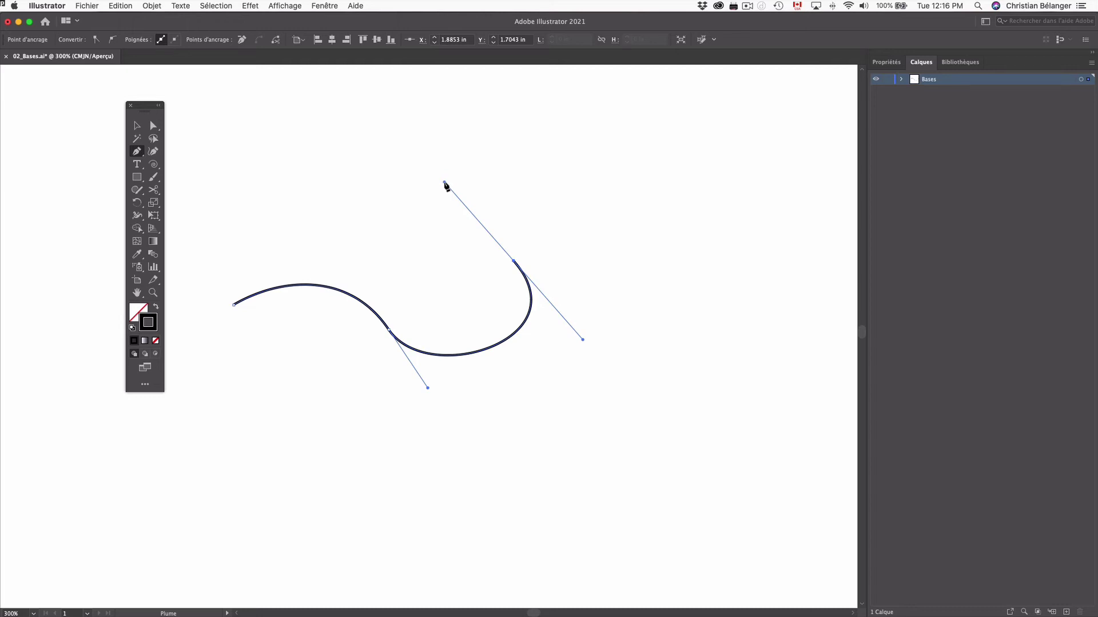
Close the curved path at its starting anchor and deselect it.
{"action": "left_click_drag", "start_coordinate": [441, 225], "coordinate": [526, 230]}
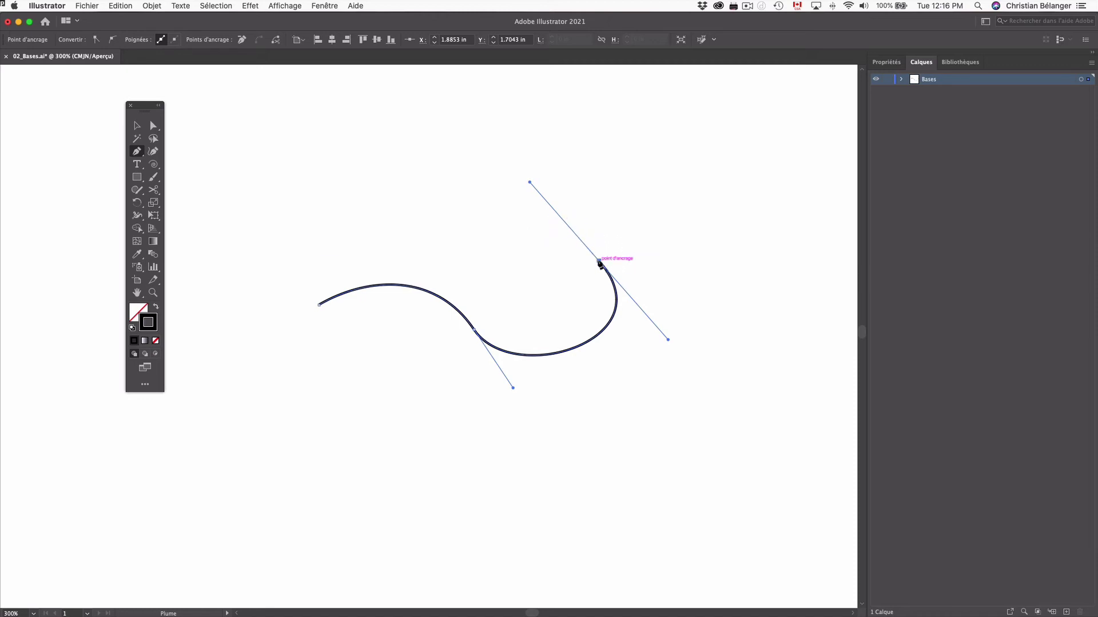
{"action": "left_click", "coordinate": [319, 306]}
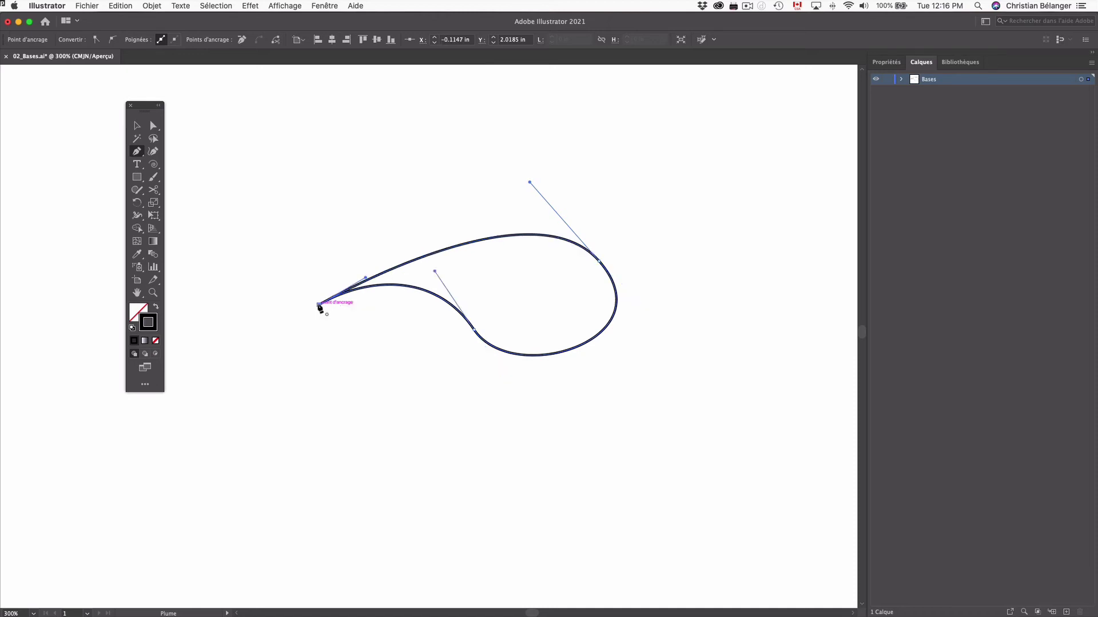
{"action": "left_click", "coordinate": [366, 271], "text": "super"}
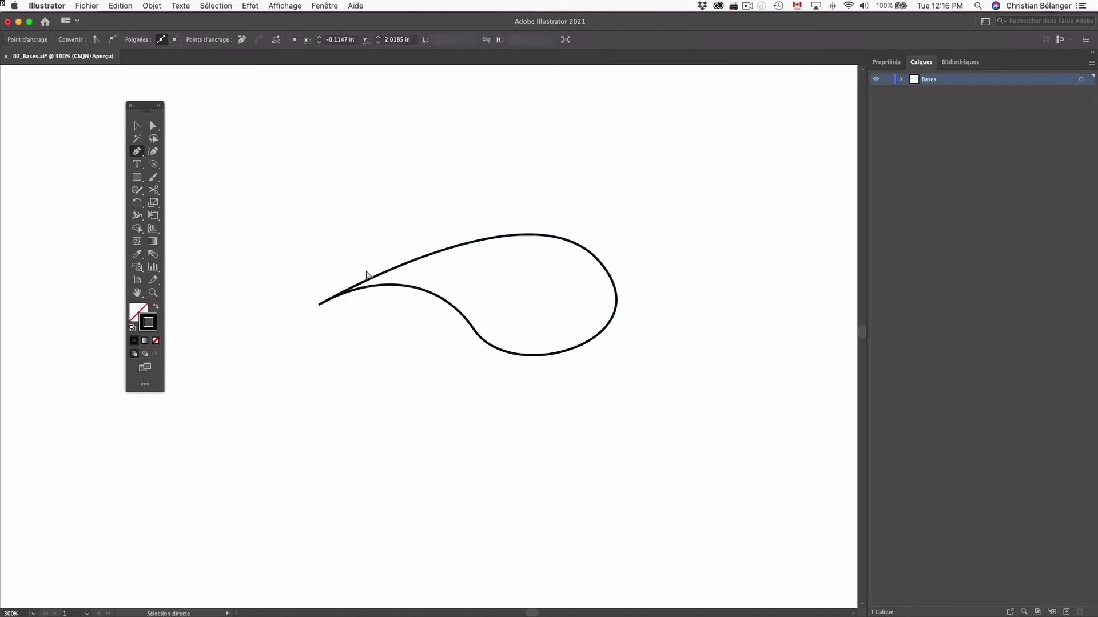
Select the closed shape's lower anchor and move it down and slightly left.
{"action": "left_click", "coordinate": [484, 343], "text": "super"}
{"action": "left_click", "coordinate": [474, 330], "text": "super"}
{"action": "left_click_drag", "start_coordinate": [474, 330], "coordinate": [452, 409]}
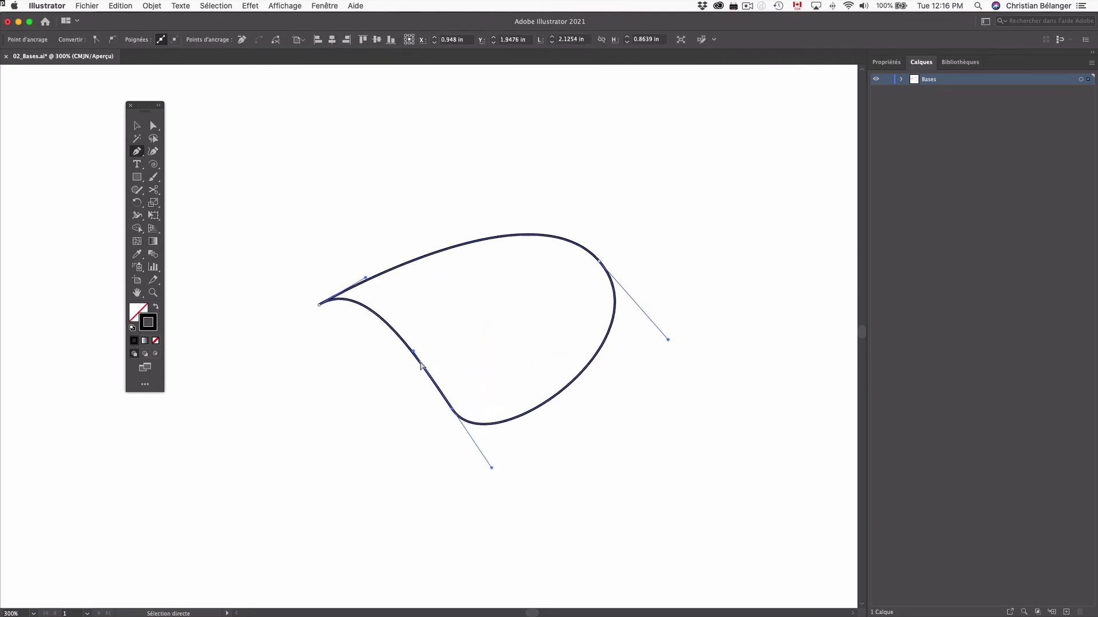
Move the shape's pointed left anchor upward and swing its handle down-left to bulge the left edge.
{"action": "left_click", "coordinate": [319, 304], "text": "super"}
{"action": "left_click_drag", "start_coordinate": [318, 305], "coordinate": [336, 192]}
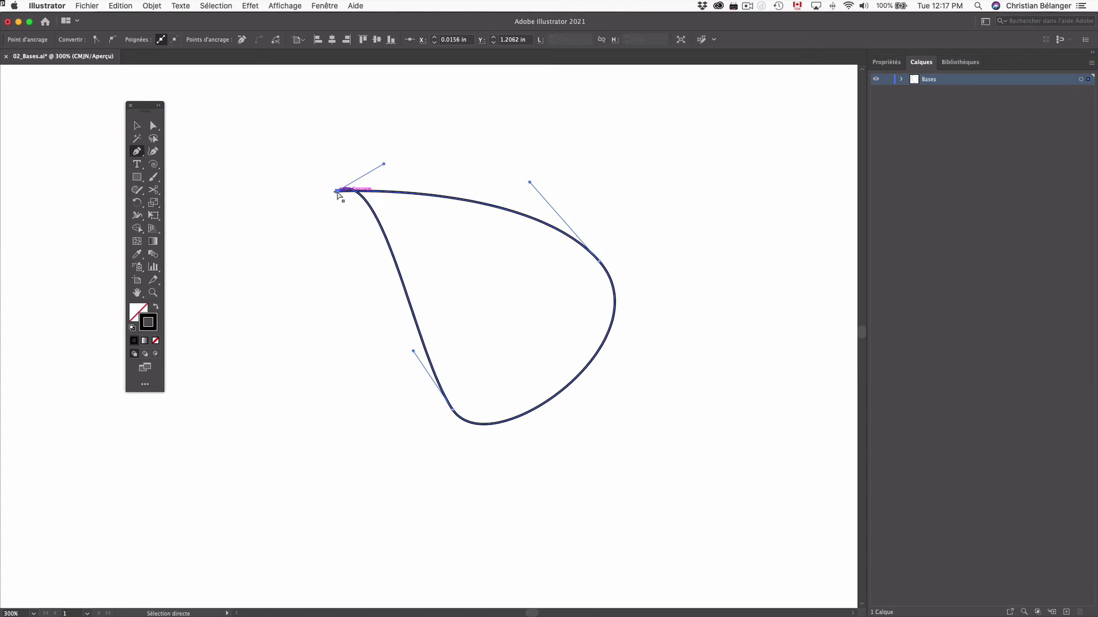
{"action": "left_click_drag", "start_coordinate": [384, 164], "coordinate": [252, 271]}
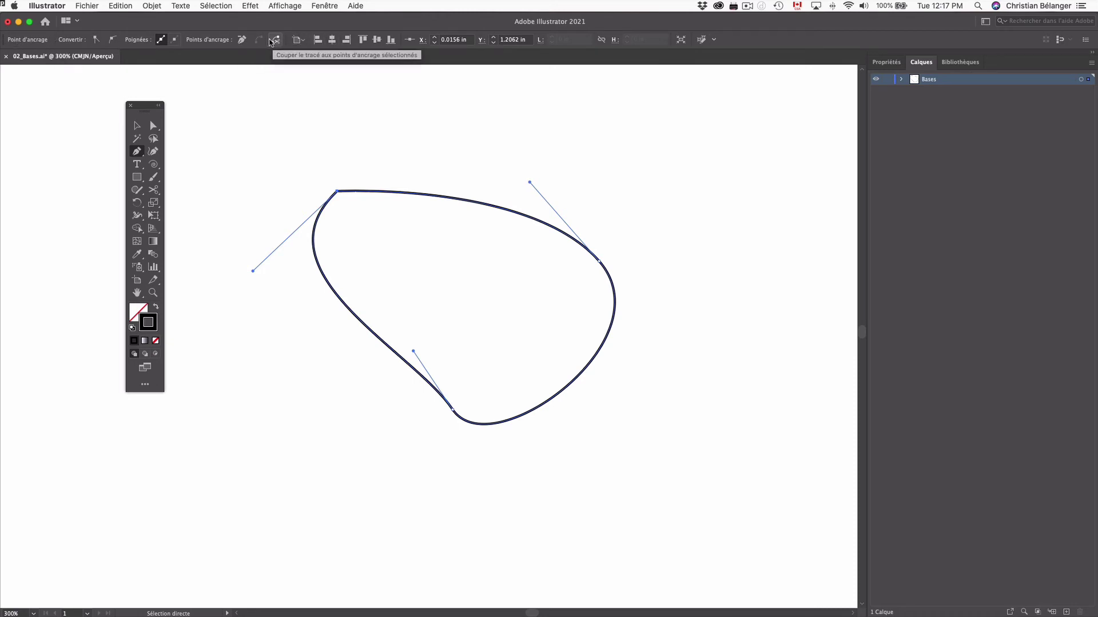
Check that the Contrôle bar is enabled in the workspace.
{"action": "left_click", "coordinate": [330, 5]}
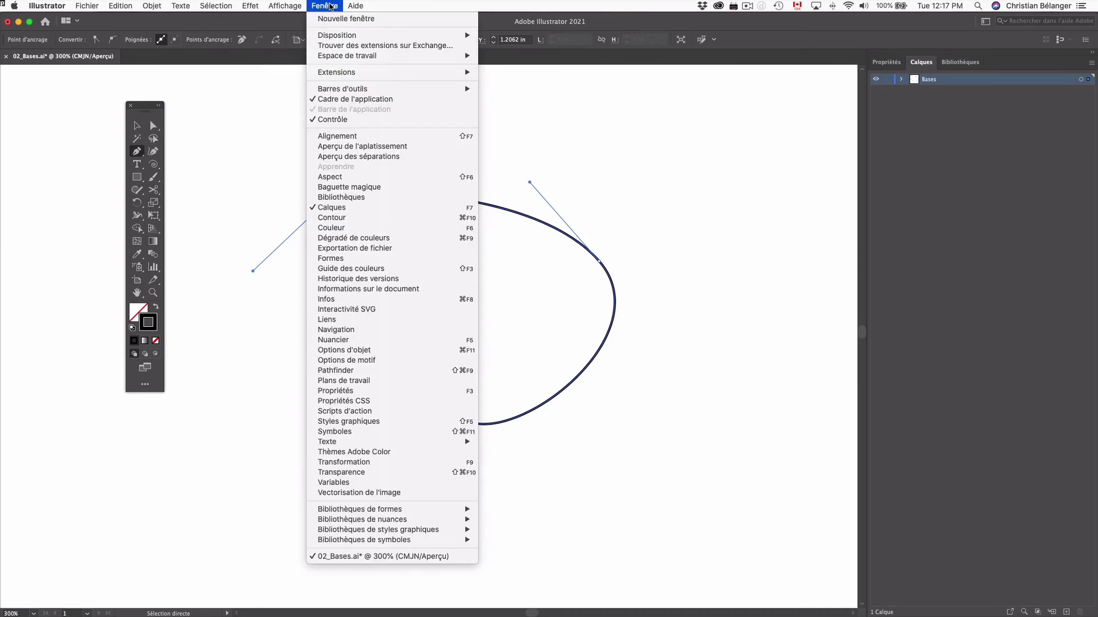
{"action": "left_click", "coordinate": [327, 122]}
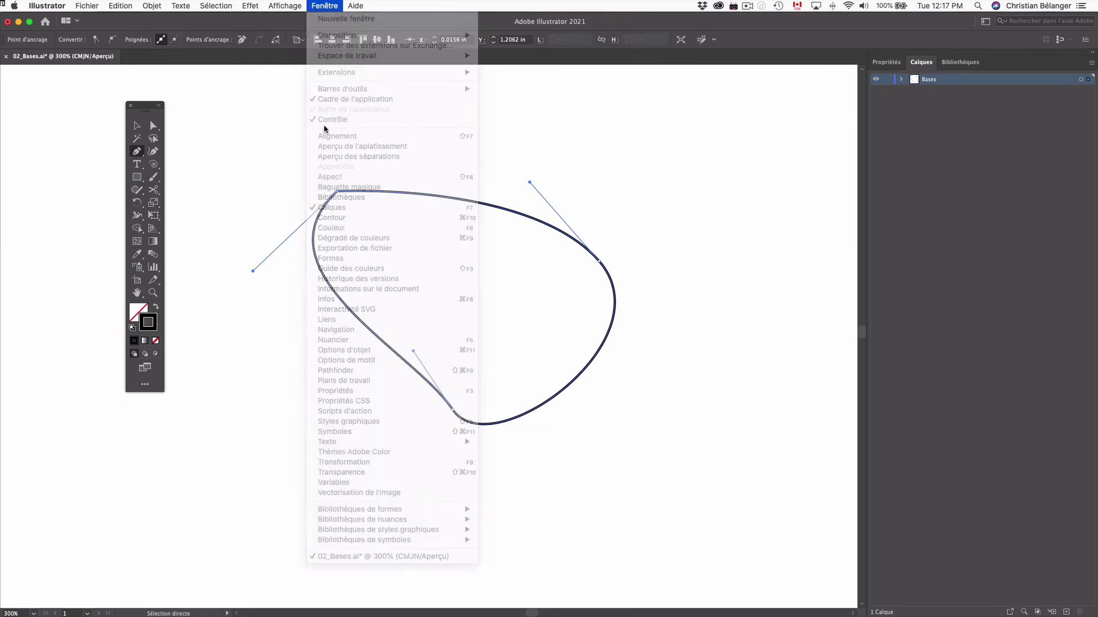
Reselect the shape's upper-left anchor and angle its handle more steeply downward.
{"action": "key", "text": "super"}
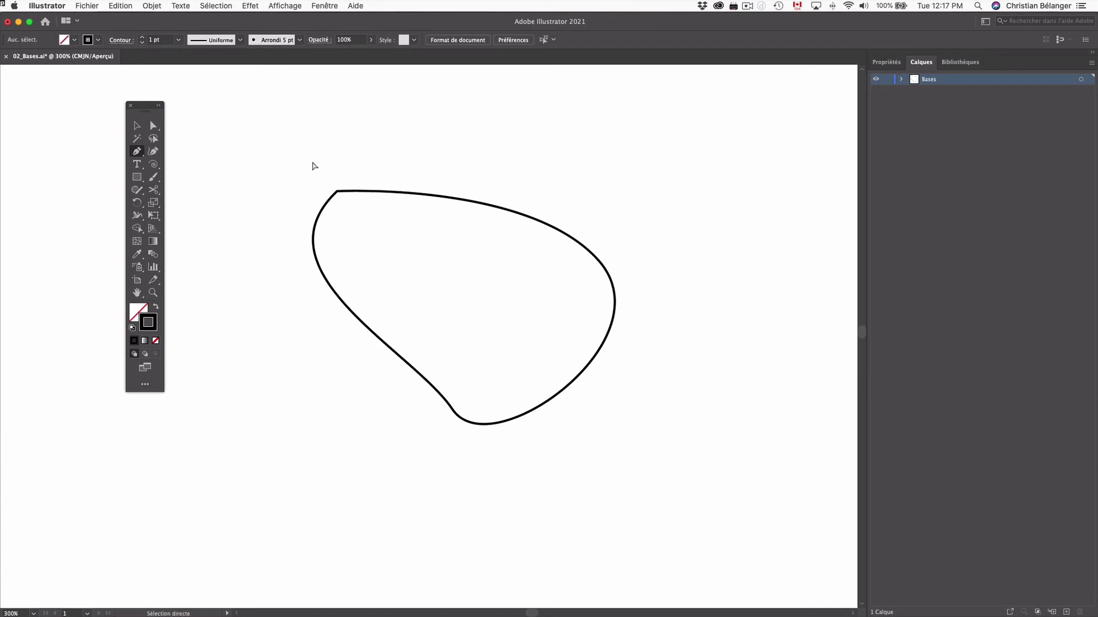
{"action": "left_click_drag", "start_coordinate": [316, 168], "coordinate": [375, 210]}
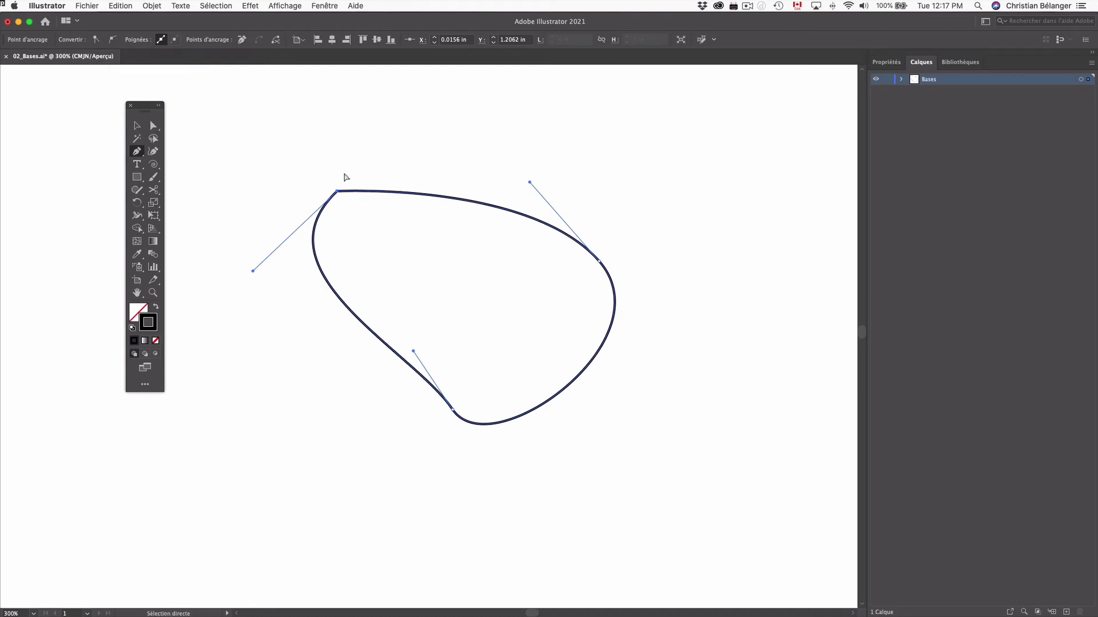
{"action": "left_click_drag", "start_coordinate": [253, 271], "coordinate": [289, 306]}
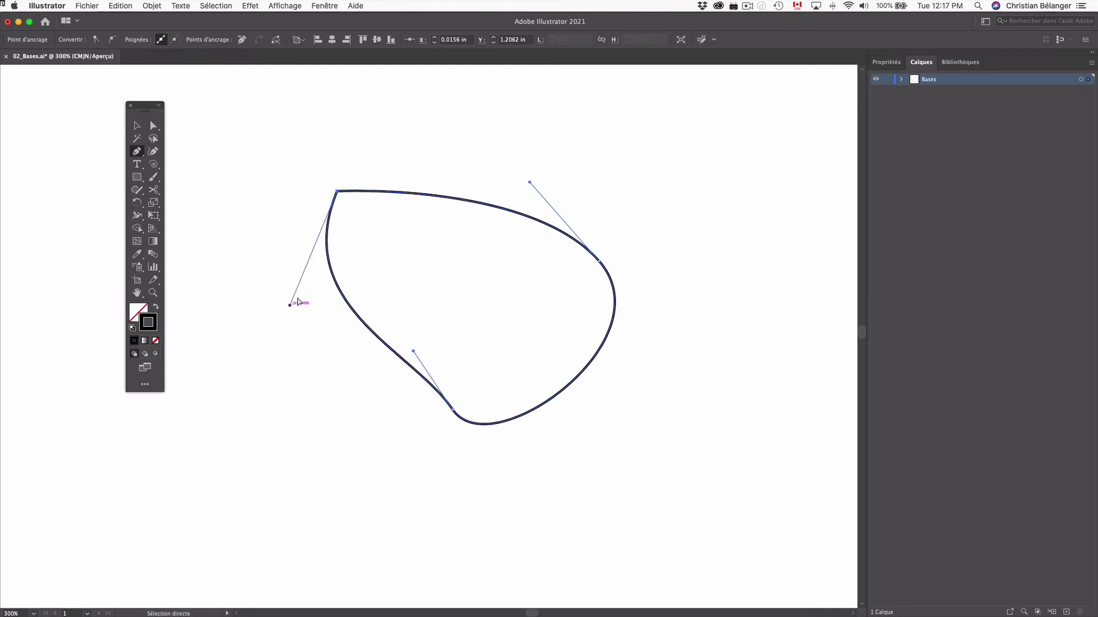
Convert the selected upper-left anchor to a smooth point, and then to a corner point without handles.
{"action": "left_click_drag", "start_coordinate": [314, 166], "coordinate": [372, 219]}
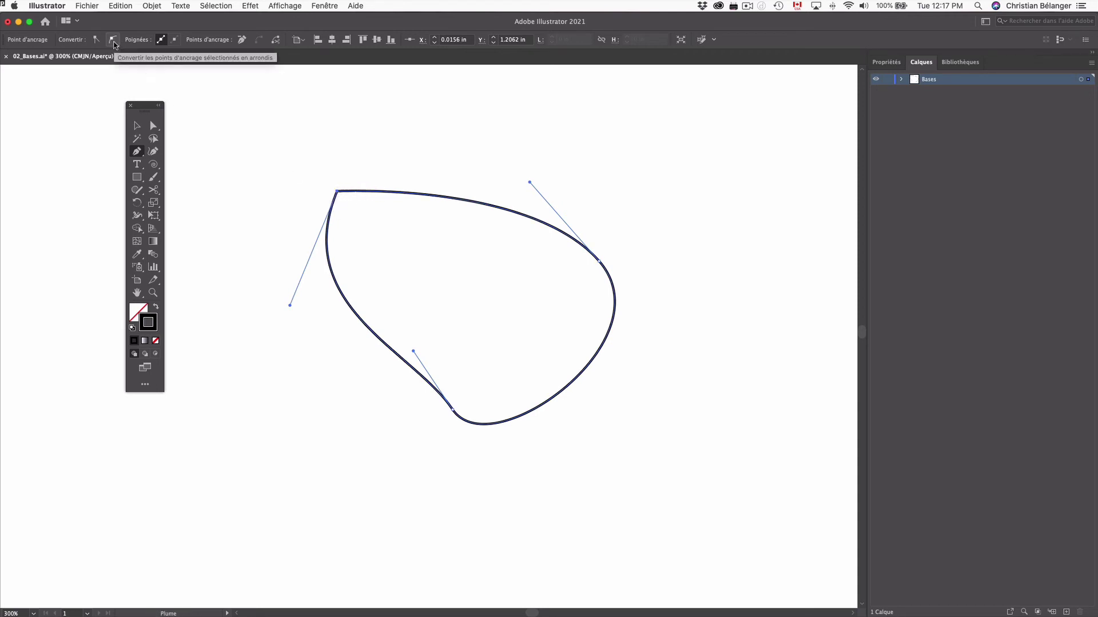
{"action": "left_click", "coordinate": [113, 40]}
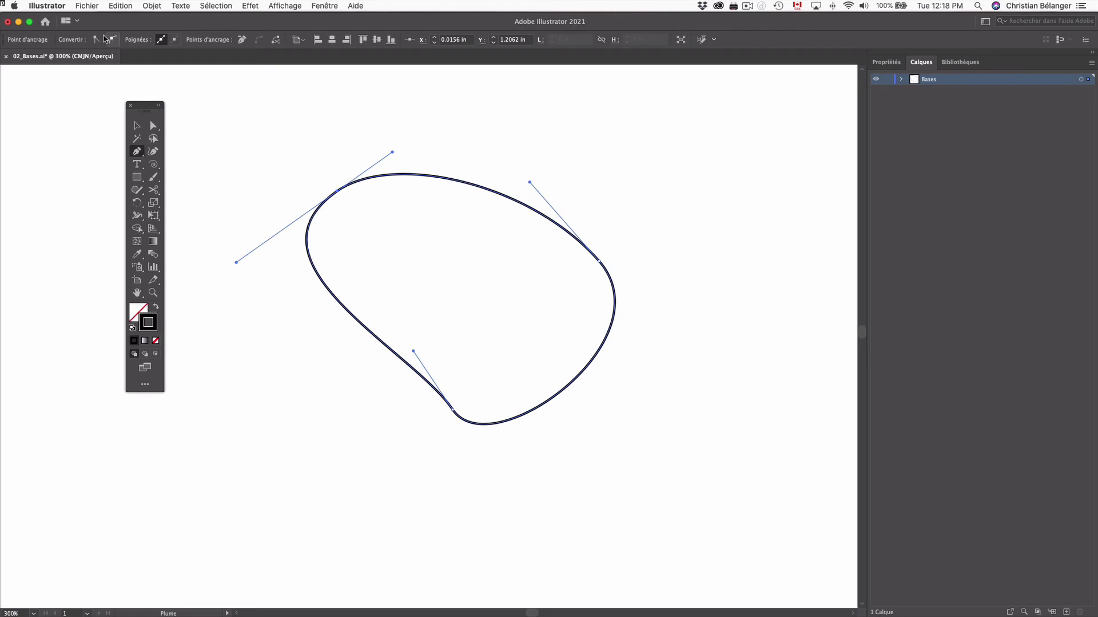
{"action": "left_click", "coordinate": [96, 40]}
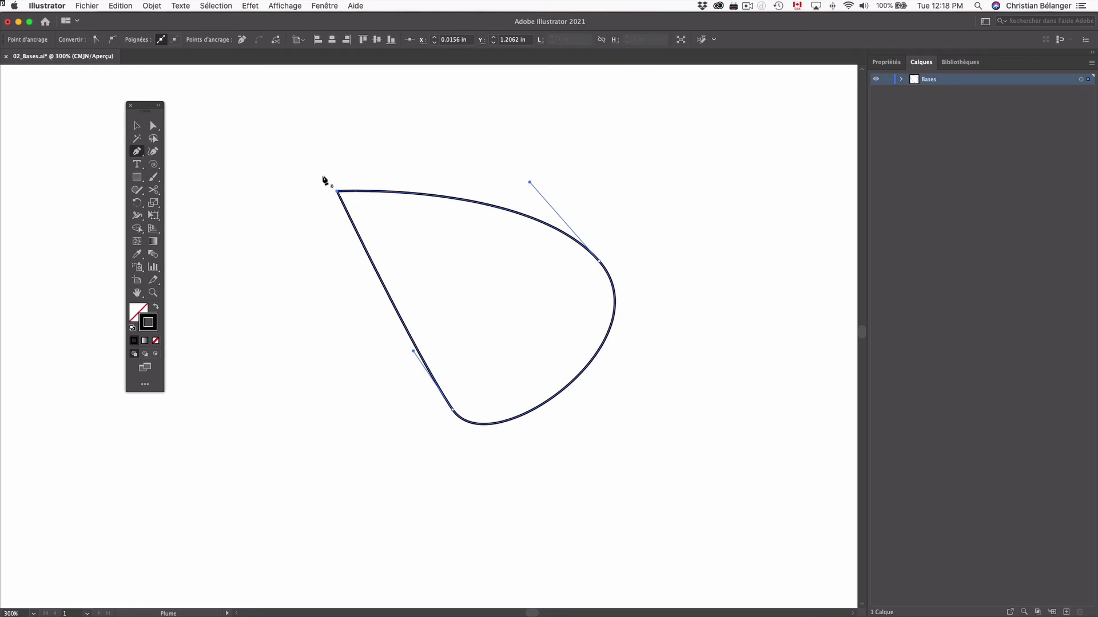
Pull smooth handles out of the upper-left anchor directly on the path, and collapse it back to a corner.
{"action": "left_click_drag", "start_coordinate": [337, 191], "coordinate": [277, 226]}
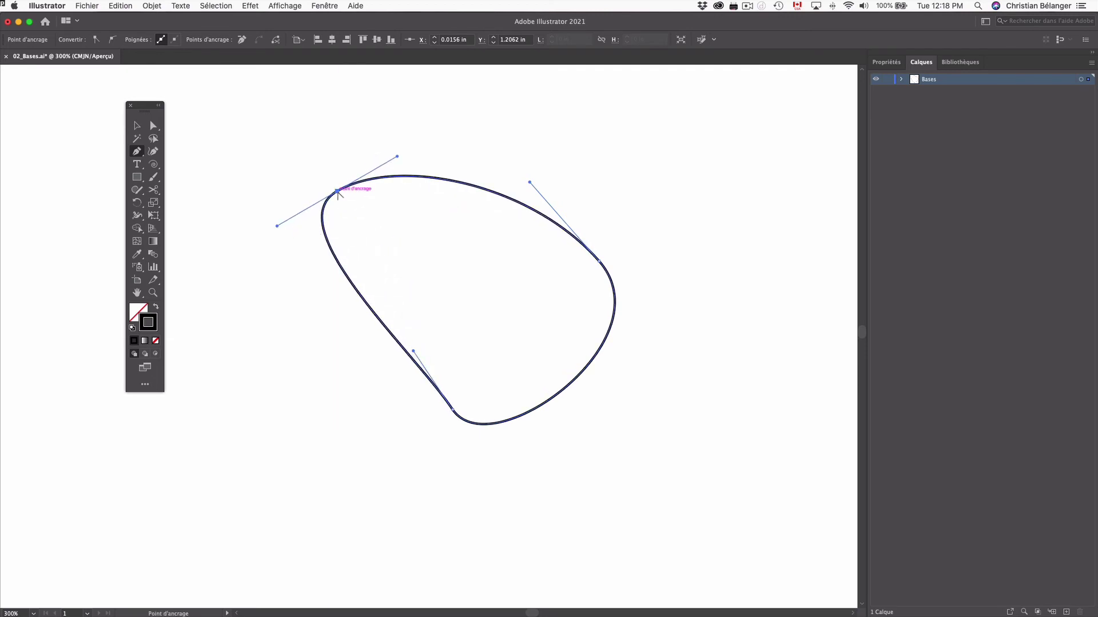
{"action": "left_click", "coordinate": [338, 193], "text": "alt"}
Hide the handles for multiple selected anchors of the shape, and select the lower and right anchors individually to compare.
{"action": "key", "text": "a"}
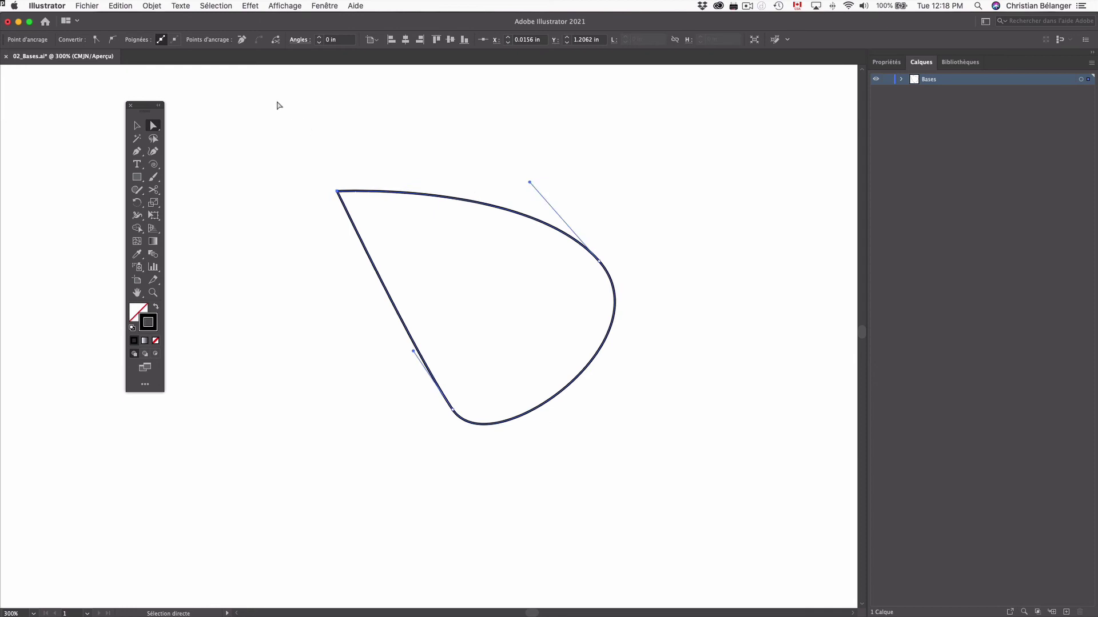
{"action": "left_click_drag", "start_coordinate": [277, 103], "coordinate": [645, 312]}
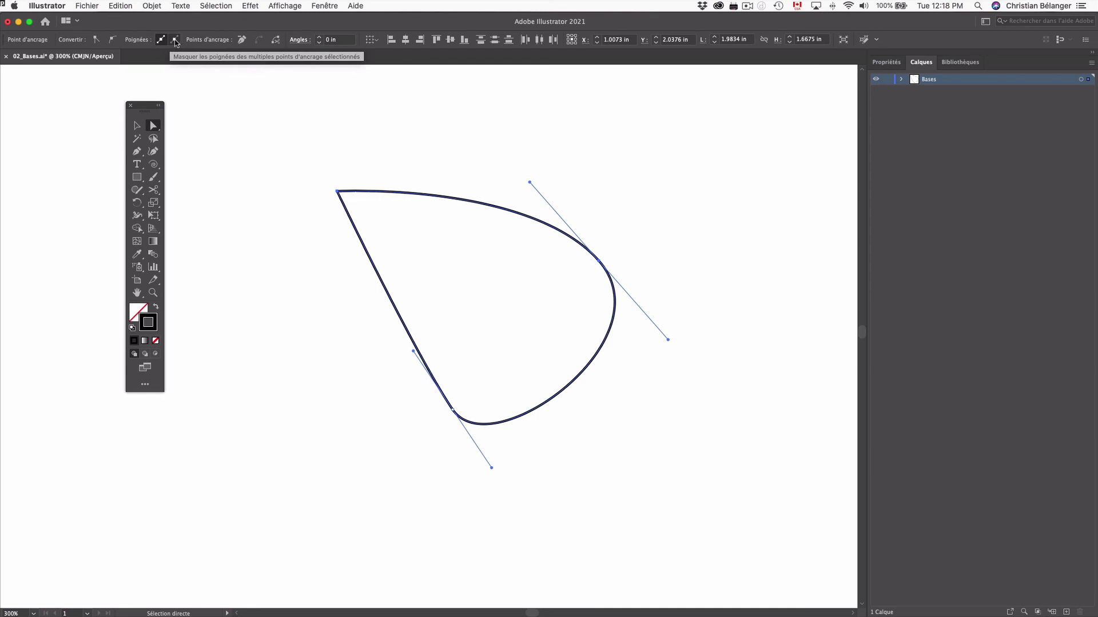
{"action": "left_click", "coordinate": [175, 40]}
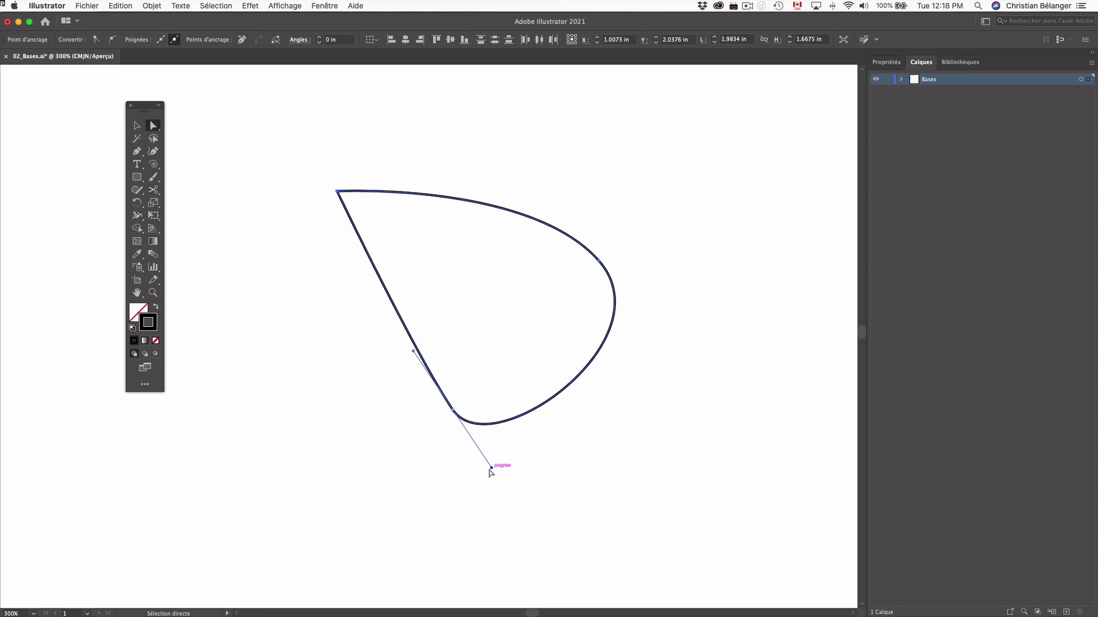
{"action": "left_click_drag", "start_coordinate": [415, 461], "coordinate": [484, 380]}
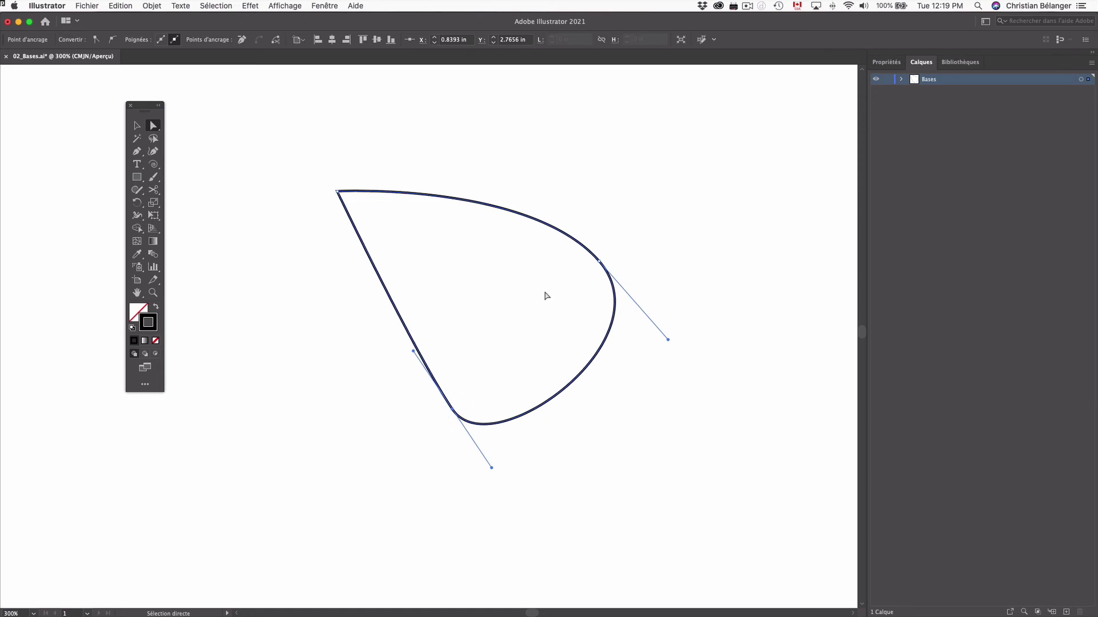
{"action": "left_click_drag", "start_coordinate": [581, 292], "coordinate": [623, 242]}
Delete the closed shape and draw a new open wave with three smooth anchors, dipping in the middle and rising at the end.
{"action": "key", "text": "v"}
{"action": "key", "text": "a"}
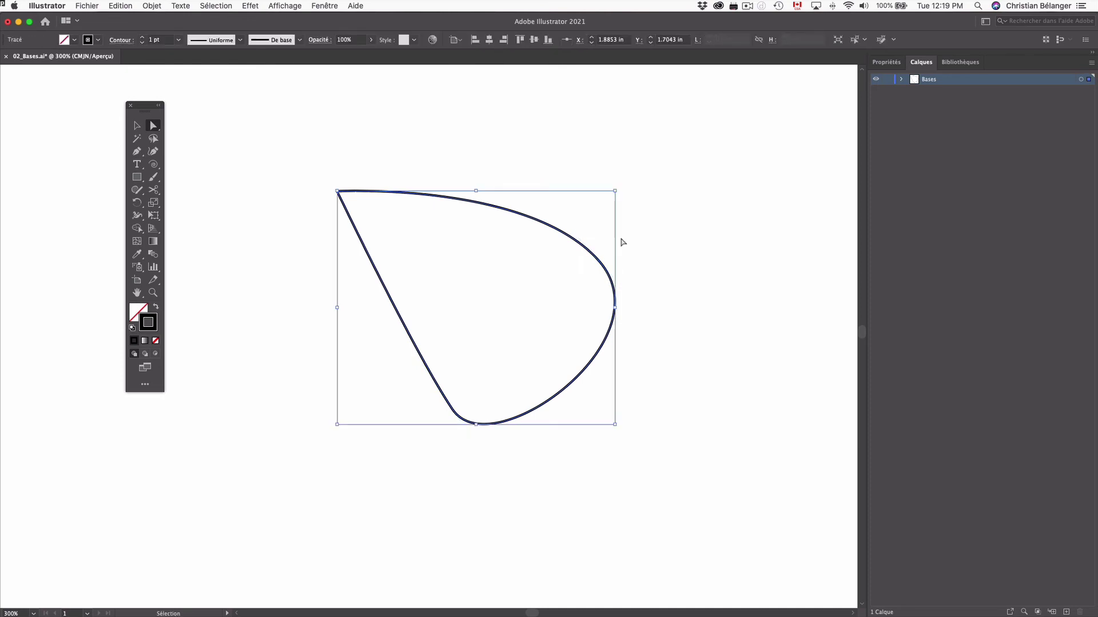
{"action": "key", "text": "Delete"}
{"action": "key", "text": "p"}
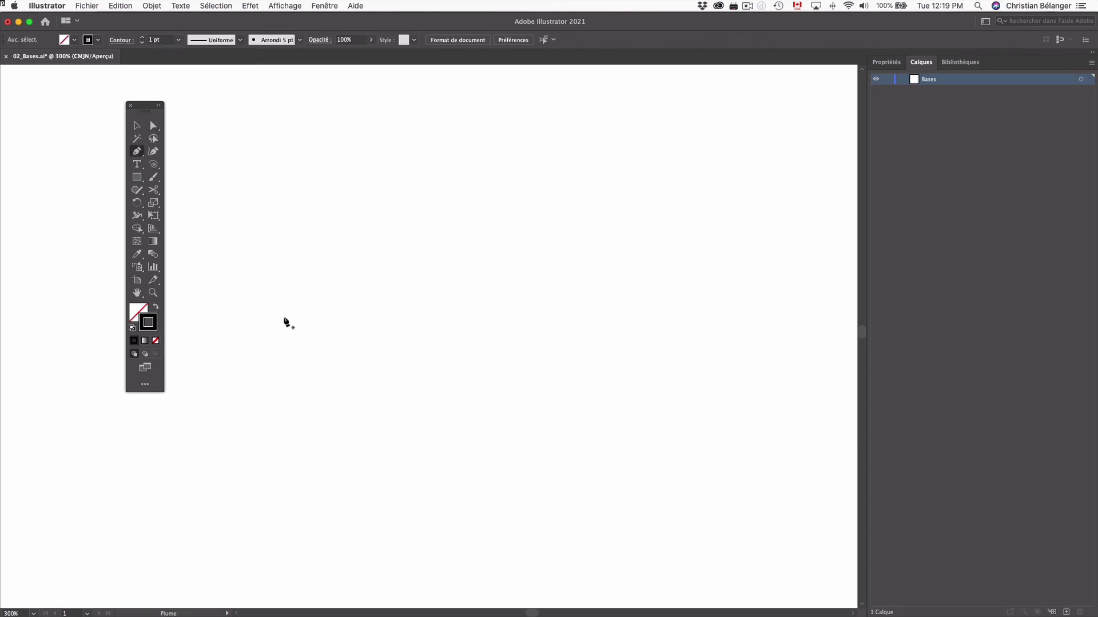
{"action": "left_click_drag", "start_coordinate": [278, 316], "coordinate": [346, 266]}
{"action": "left_click_drag", "start_coordinate": [451, 381], "coordinate": [526, 422]}
{"action": "left_click_drag", "start_coordinate": [640, 313], "coordinate": [658, 253]}
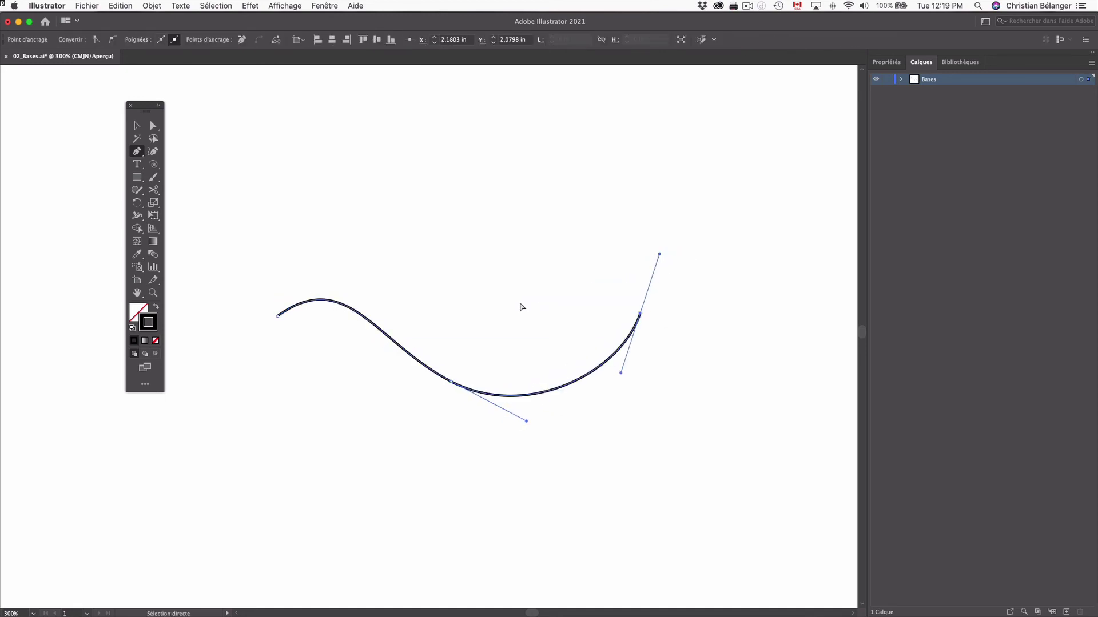
Select the wave's middle anchor, first anchor and individual segments in turn to examine which direction handles each selection shows.
{"action": "left_click", "coordinate": [450, 305], "text": "super"}
{"action": "left_click_drag", "start_coordinate": [420, 316], "coordinate": [468, 420]}
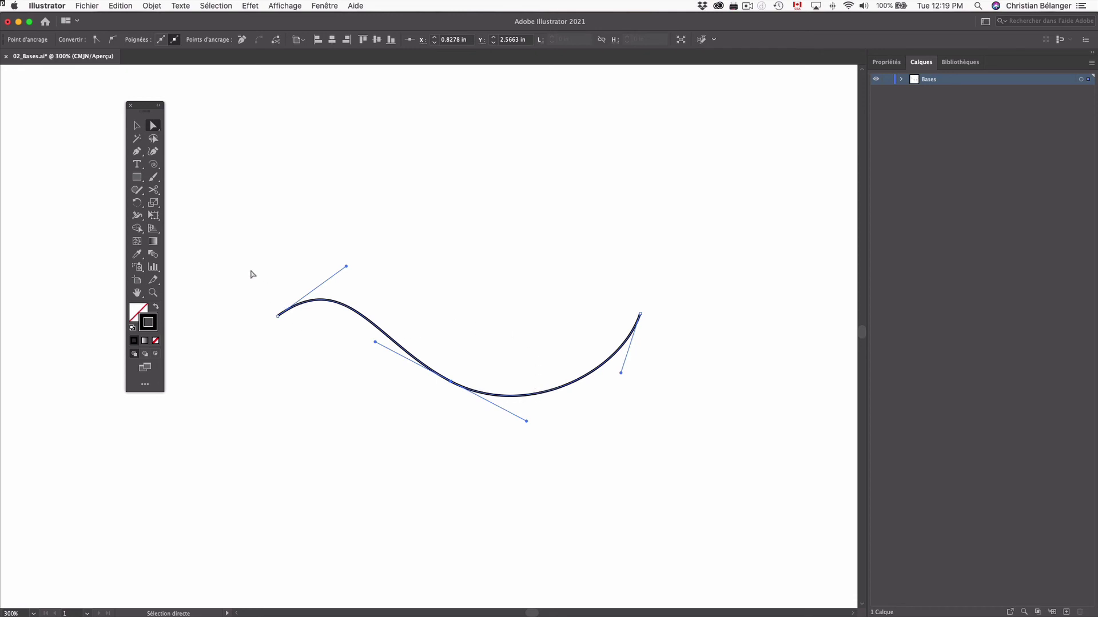
{"action": "left_click_drag", "start_coordinate": [250, 270], "coordinate": [313, 358]}
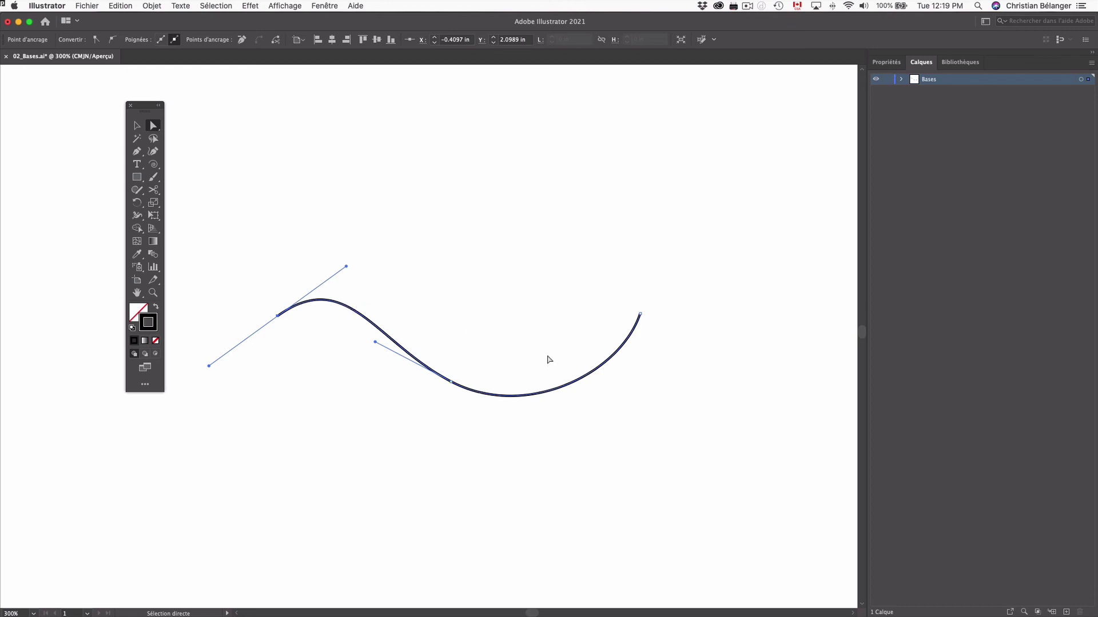
{"action": "left_click_drag", "start_coordinate": [548, 356], "coordinate": [584, 419]}
{"action": "left_click_drag", "start_coordinate": [396, 306], "coordinate": [346, 364]}
{"action": "key", "text": "p"}
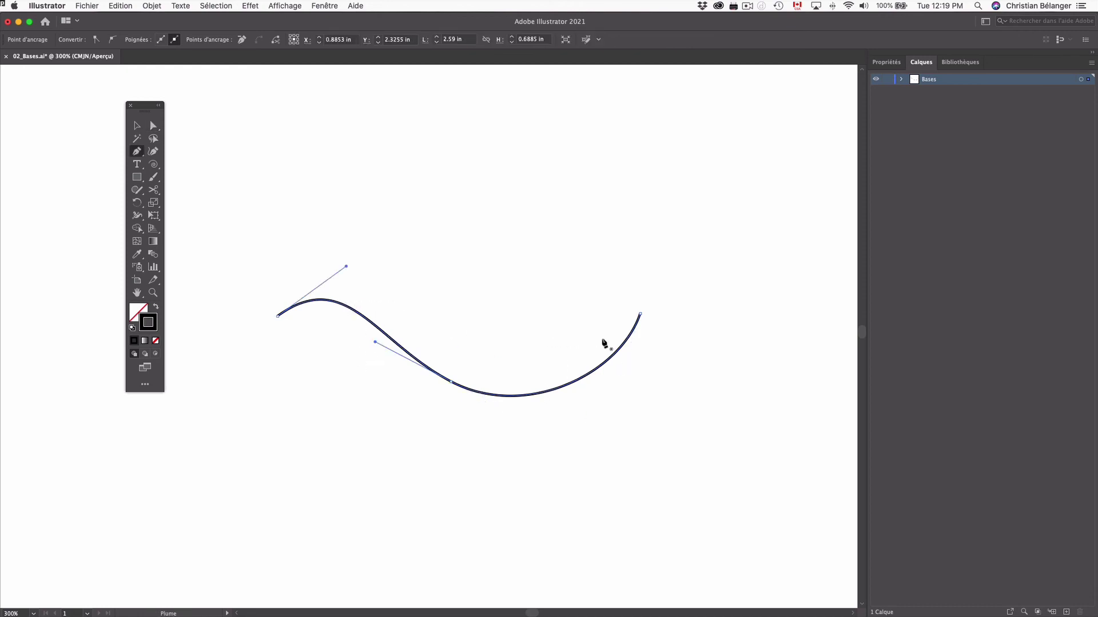
Continue the wave from its last anchor into an open teardrop loop with smooth anchors at the top and upper left.
{"action": "left_click_drag", "start_coordinate": [640, 314], "coordinate": [665, 232]}
{"action": "left_click_drag", "start_coordinate": [556, 151], "coordinate": [490, 149]}
{"action": "left_click_drag", "start_coordinate": [396, 228], "coordinate": [372, 267]}
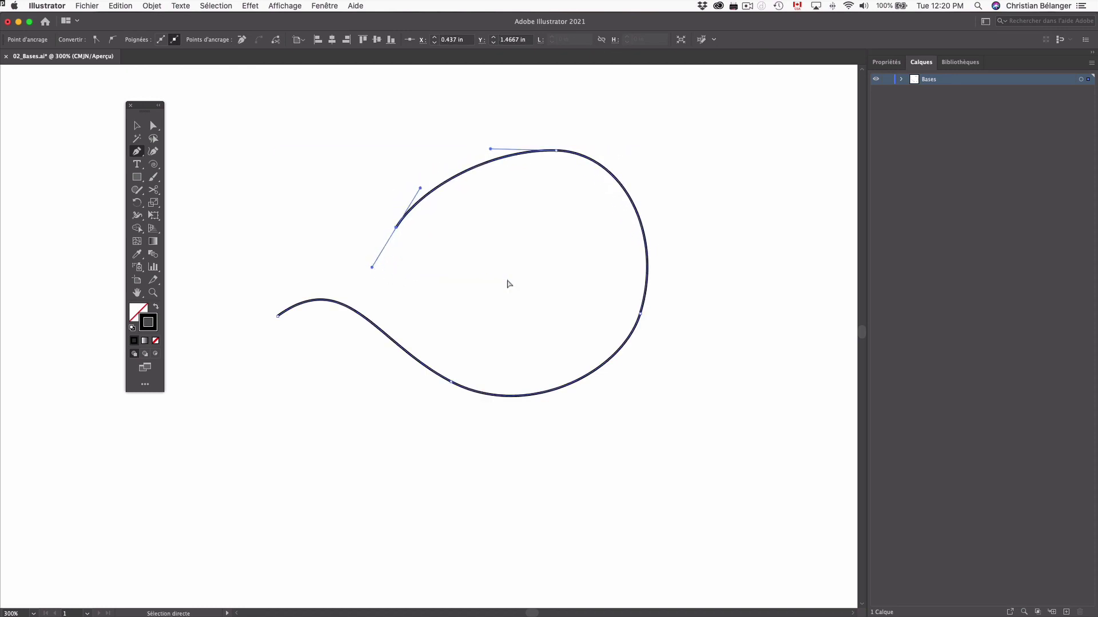
Select the loop's right, lower, top and two end anchors in turn to examine which direction handles each selection shows.
{"action": "key", "text": "a"}
{"action": "left_click_drag", "start_coordinate": [681, 223], "coordinate": [626, 239]}
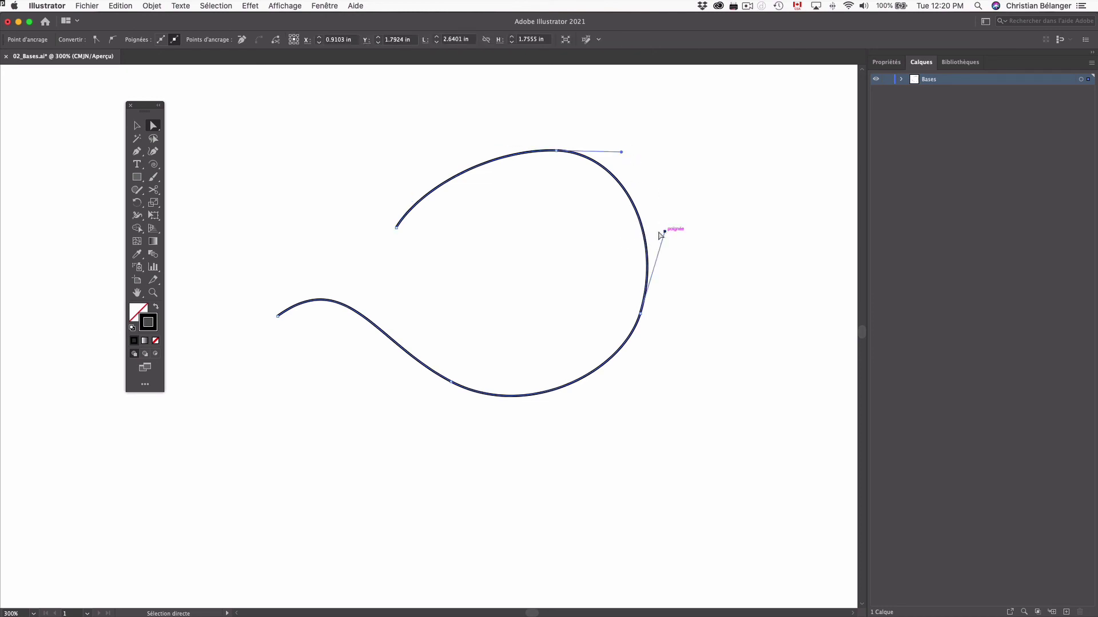
{"action": "left_click_drag", "start_coordinate": [403, 305], "coordinate": [375, 346]}
{"action": "left_click_drag", "start_coordinate": [534, 121], "coordinate": [711, 330]}
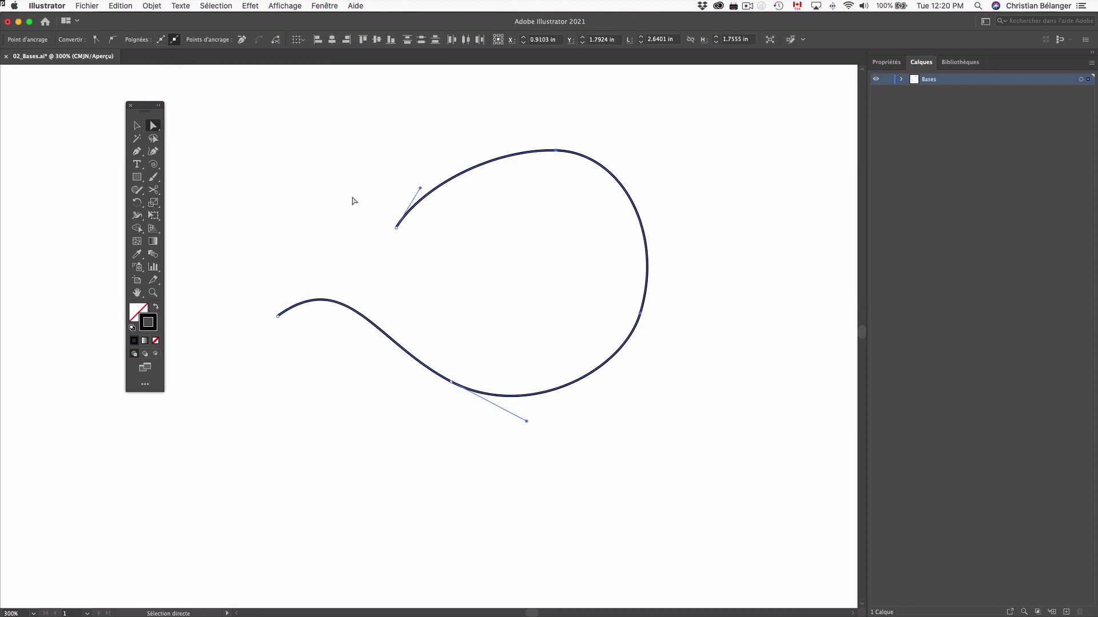
{"action": "left_click", "coordinate": [328, 188]}
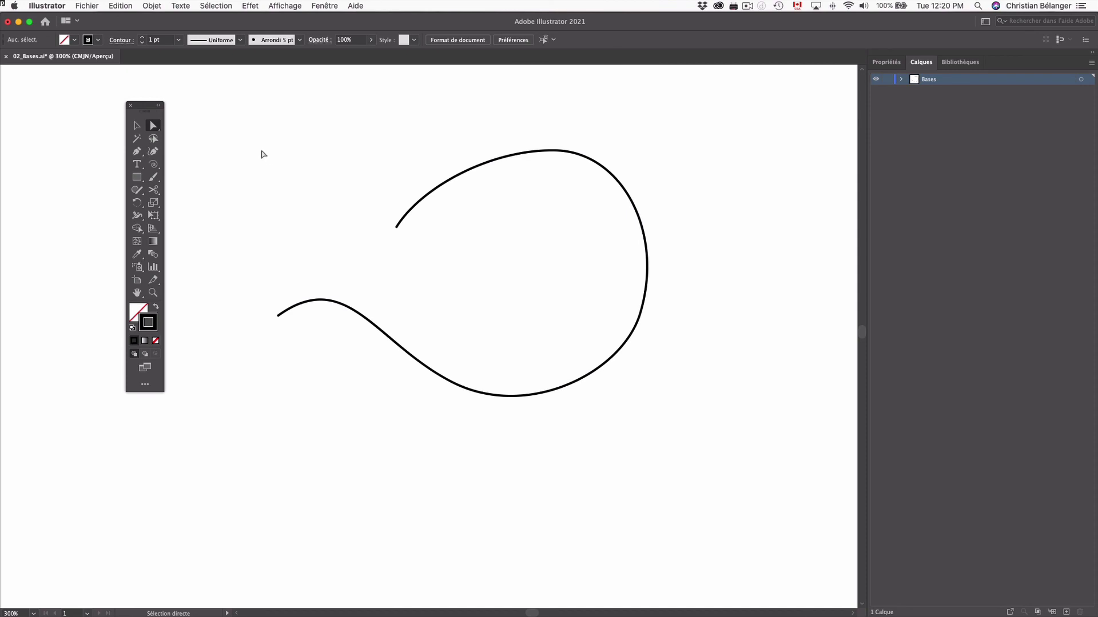
{"action": "left_click_drag", "start_coordinate": [271, 147], "coordinate": [300, 340]}
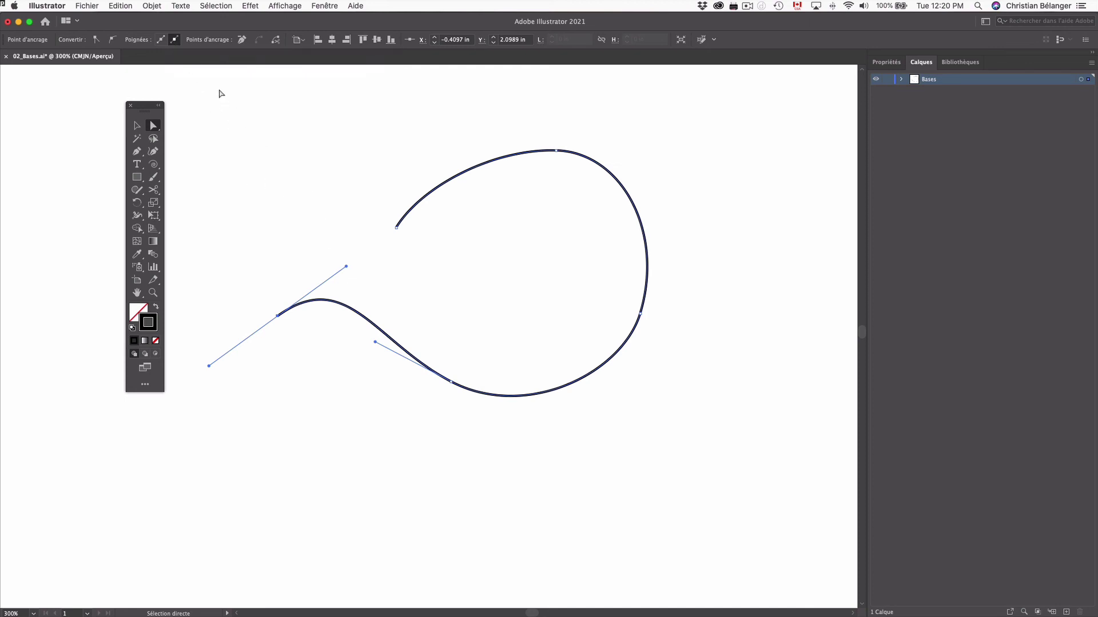
Select all anchors of the path, show handles for multiple selected anchors, and hide them again.
{"action": "left_click_drag", "start_coordinate": [218, 93], "coordinate": [657, 422]}
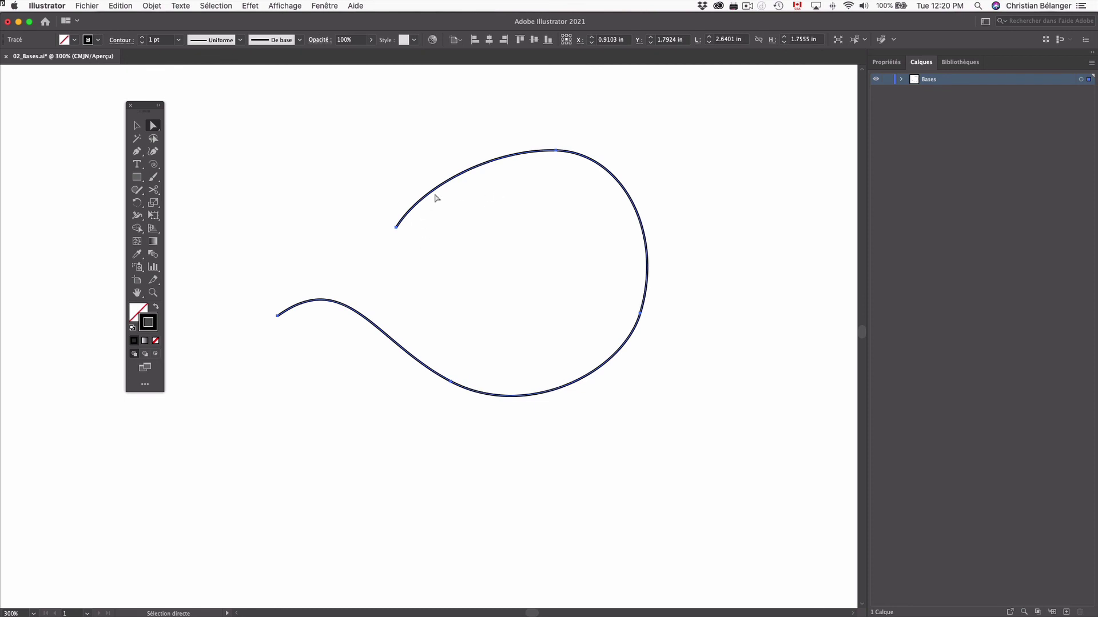
{"action": "left_click_drag", "start_coordinate": [247, 96], "coordinate": [603, 426]}
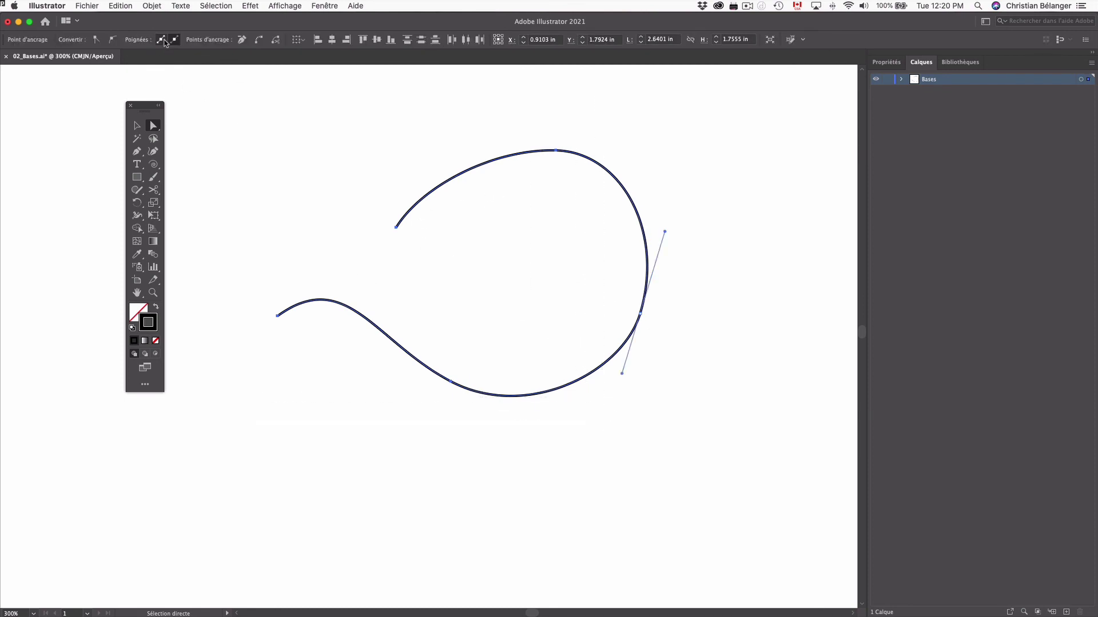
{"action": "left_click", "coordinate": [162, 40]}
{"action": "key", "text": "super+minus"}
{"action": "key", "text": "super+minus"}
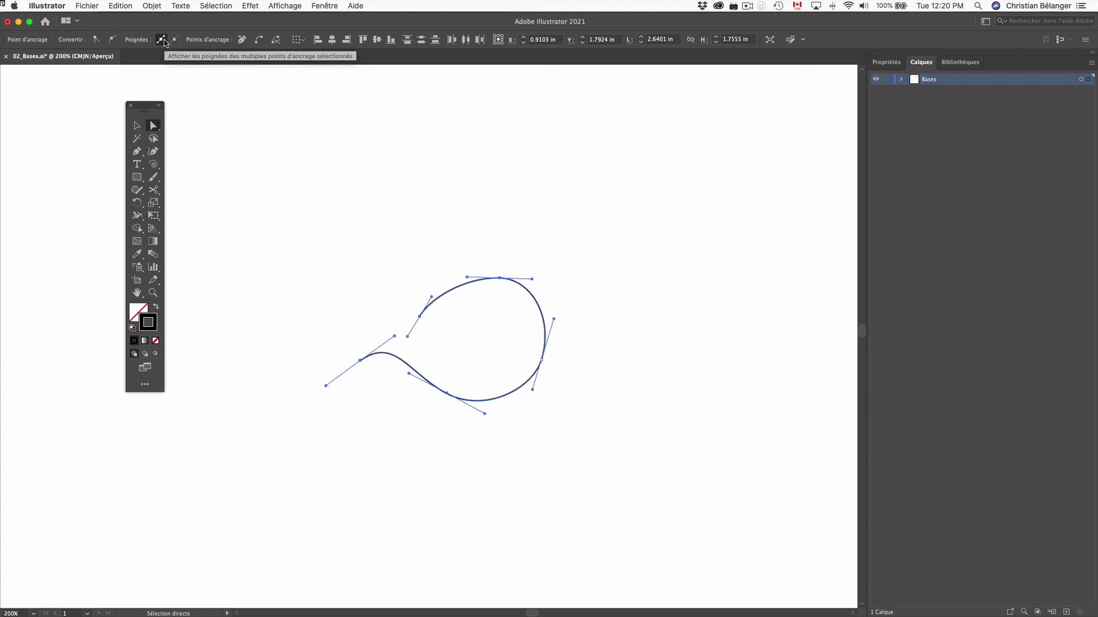
{"action": "scroll", "coordinate": [307, 177], "scroll_direction": "down", "scroll_amount": 3}
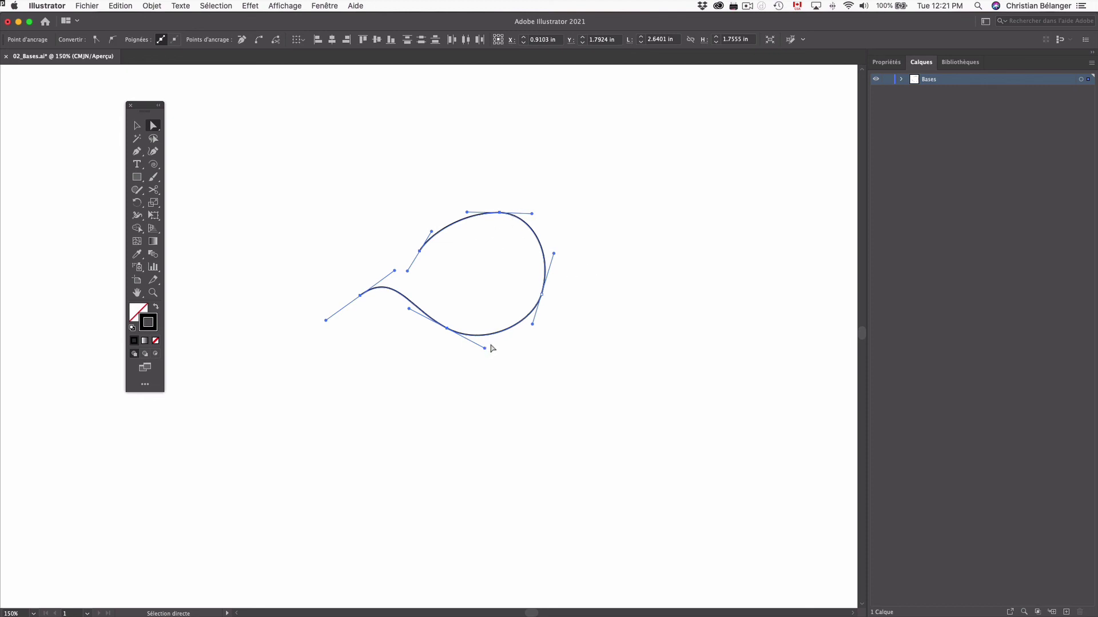
{"action": "key", "text": "super+minus"}
{"action": "key", "text": "super+minus"}
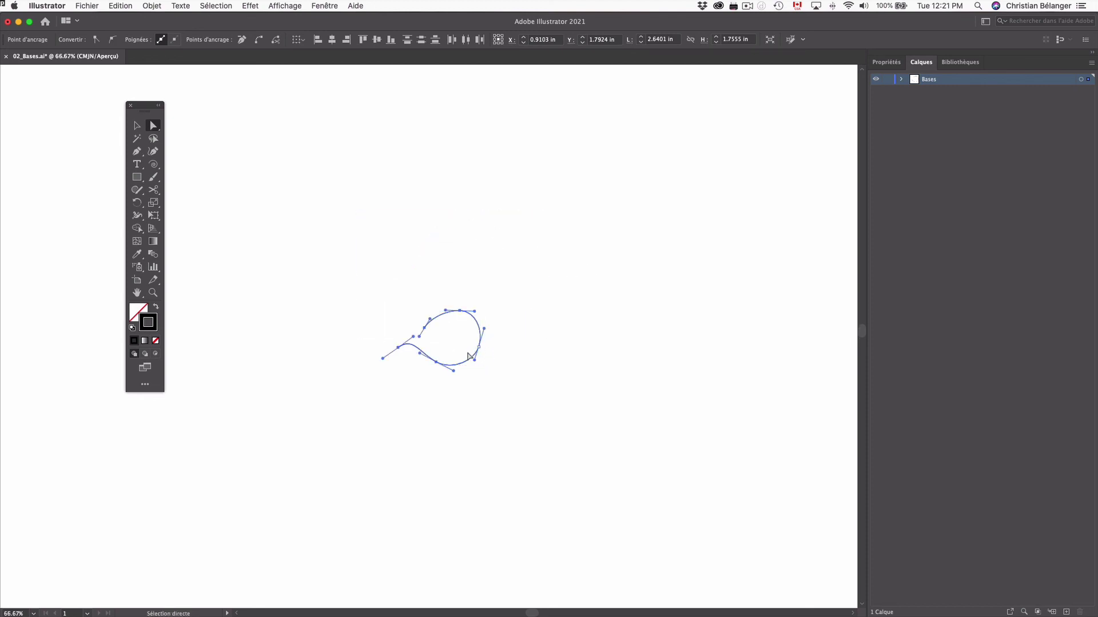
{"action": "key", "text": "super+plus"}
{"action": "key", "text": "super+plus"}
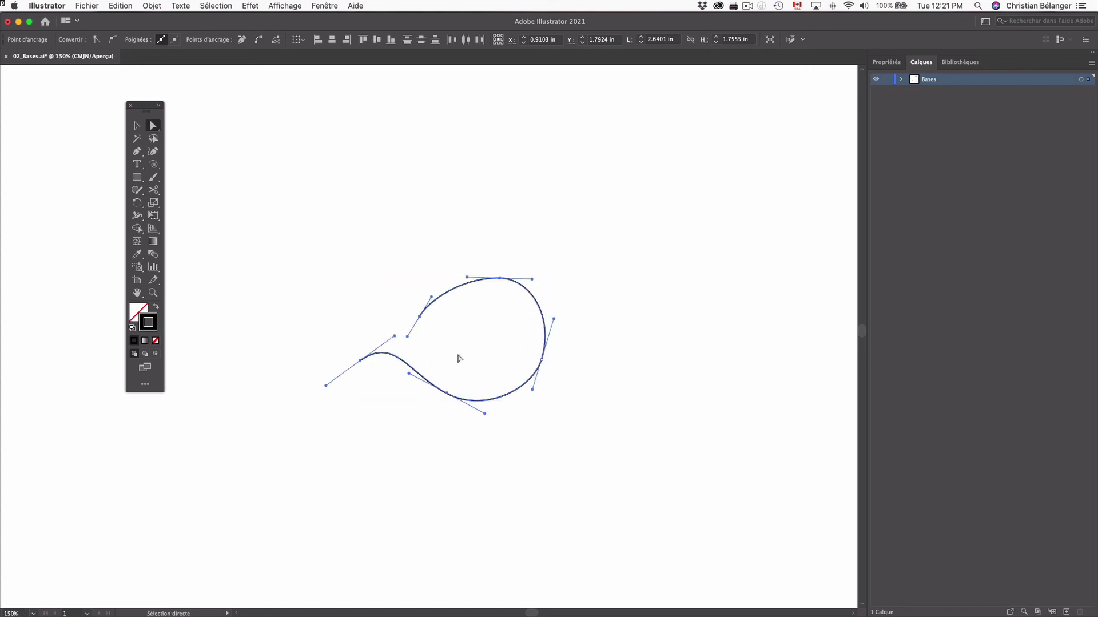
{"action": "left_click", "coordinate": [175, 40]}
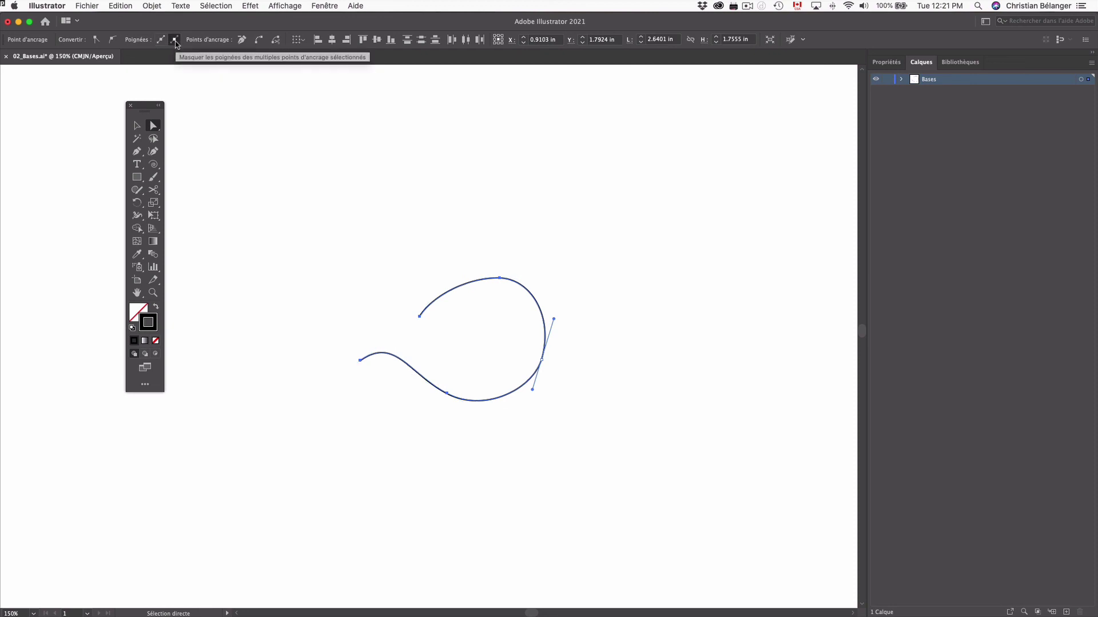
Try removing all selected anchors of the path, and then only the top anchor, undoing each removal.
{"action": "left_click", "coordinate": [245, 42]}
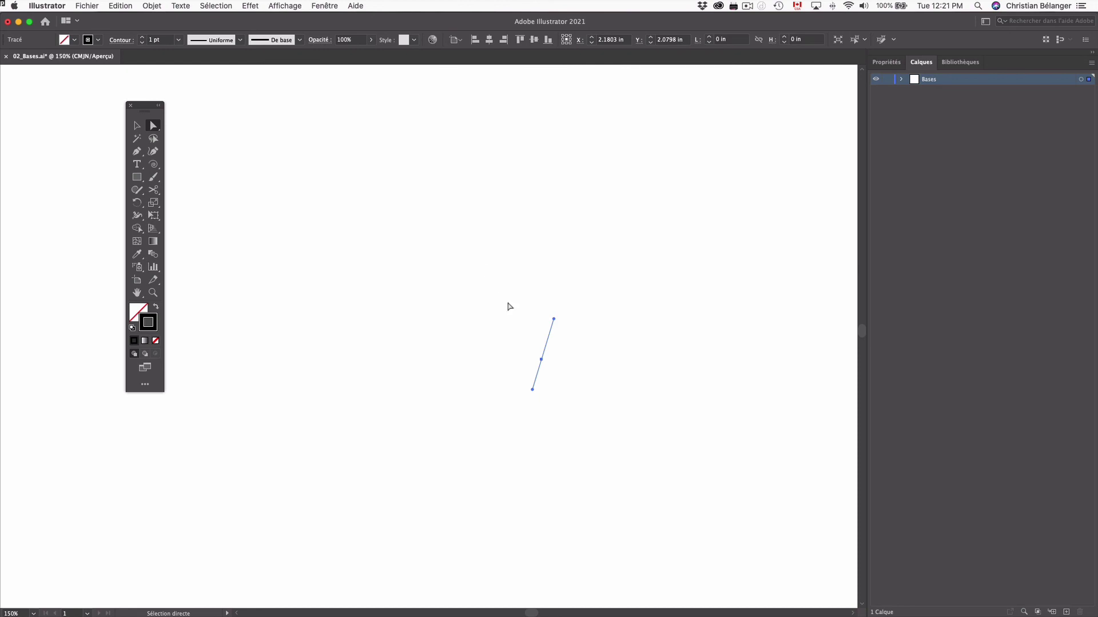
{"action": "key", "text": "super+z"}
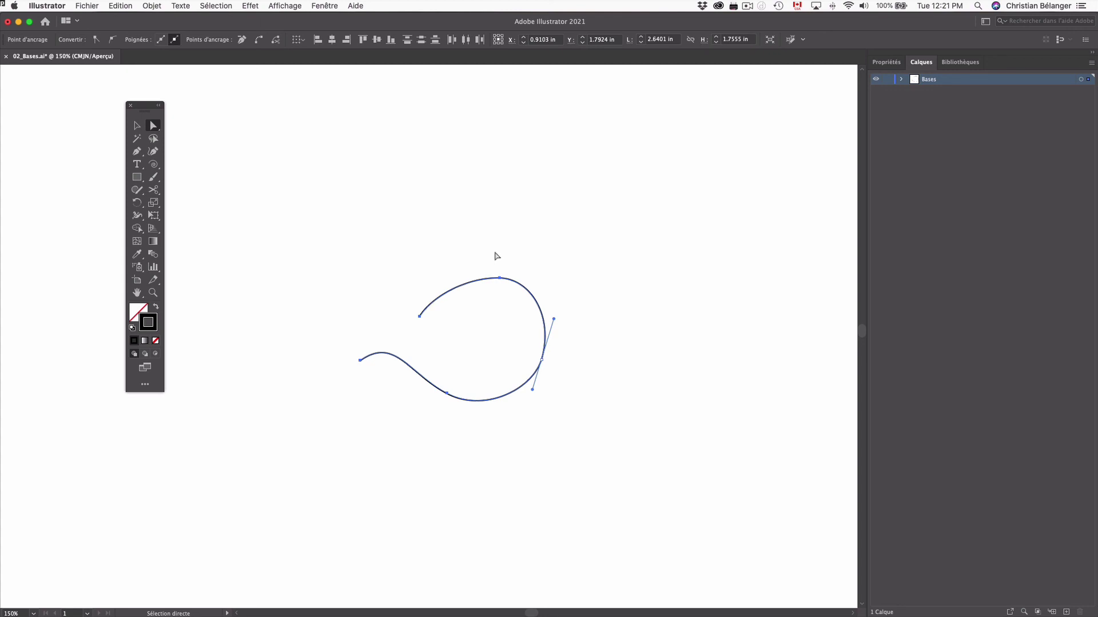
{"action": "left_click_drag", "start_coordinate": [480, 215], "coordinate": [520, 327]}
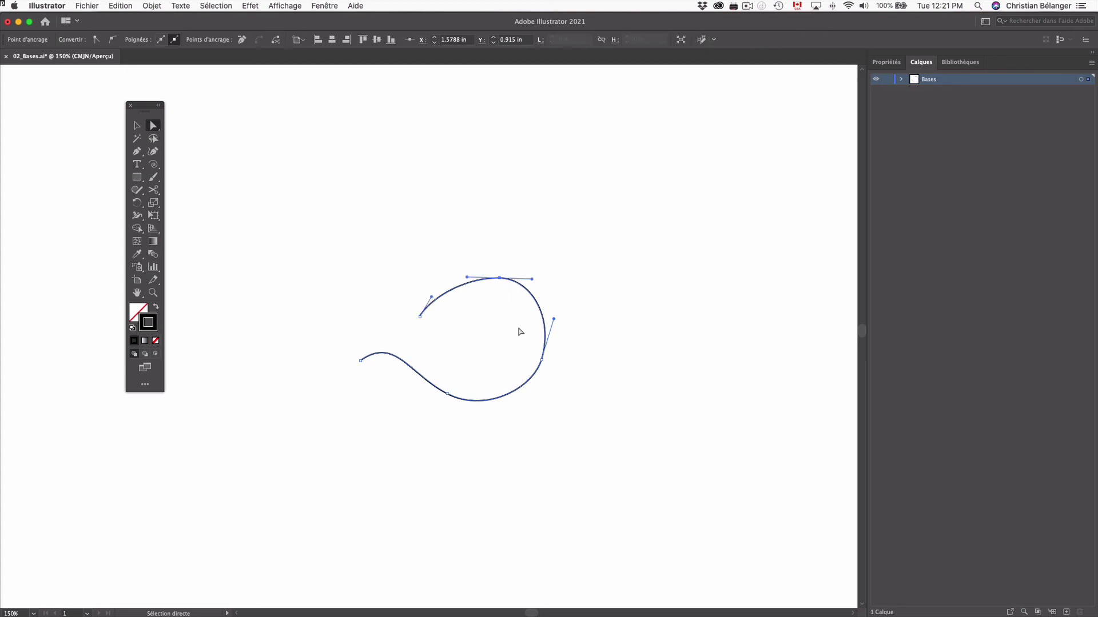
{"action": "left_click", "coordinate": [242, 41]}
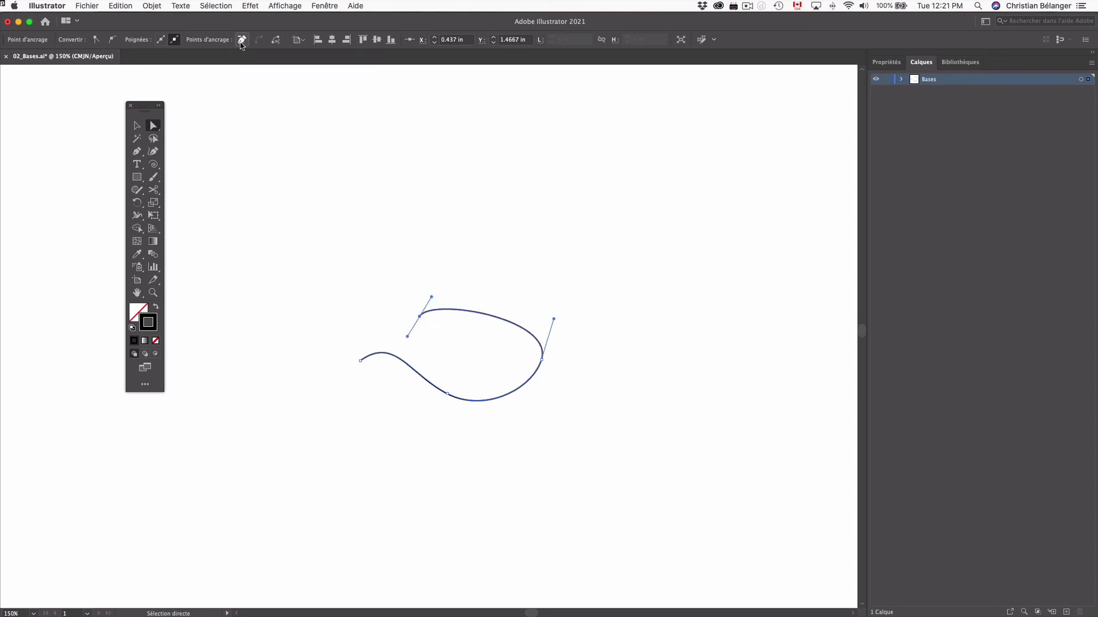
{"action": "key", "text": "super+z"}
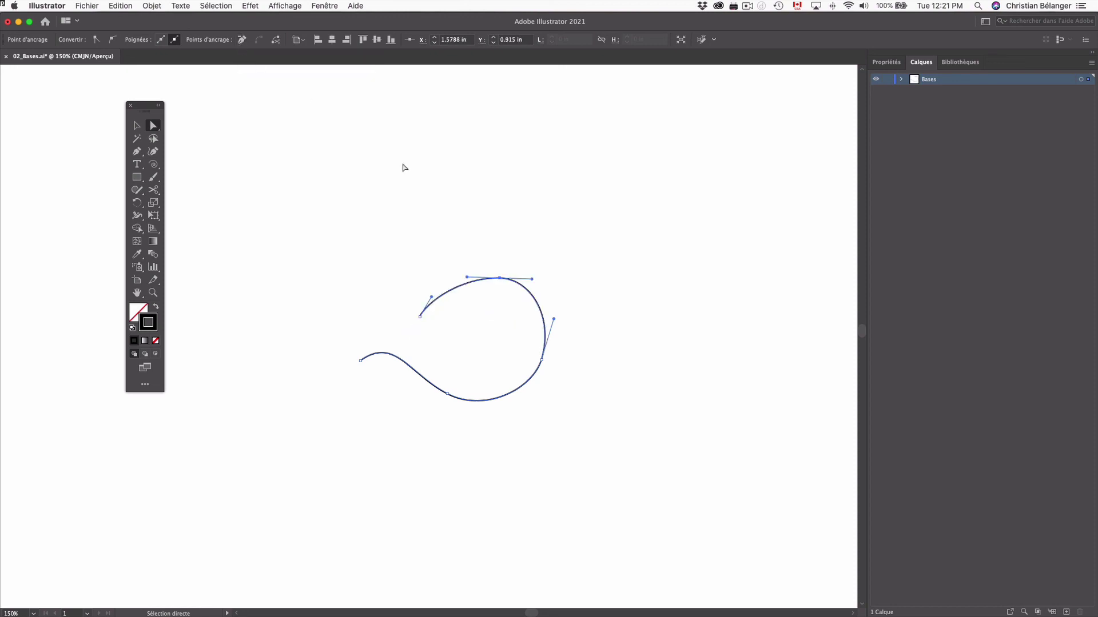
Try removing the top, right and lower anchors directly on the path with the Pen tool, and undo the removals.
{"action": "key", "text": "p"}
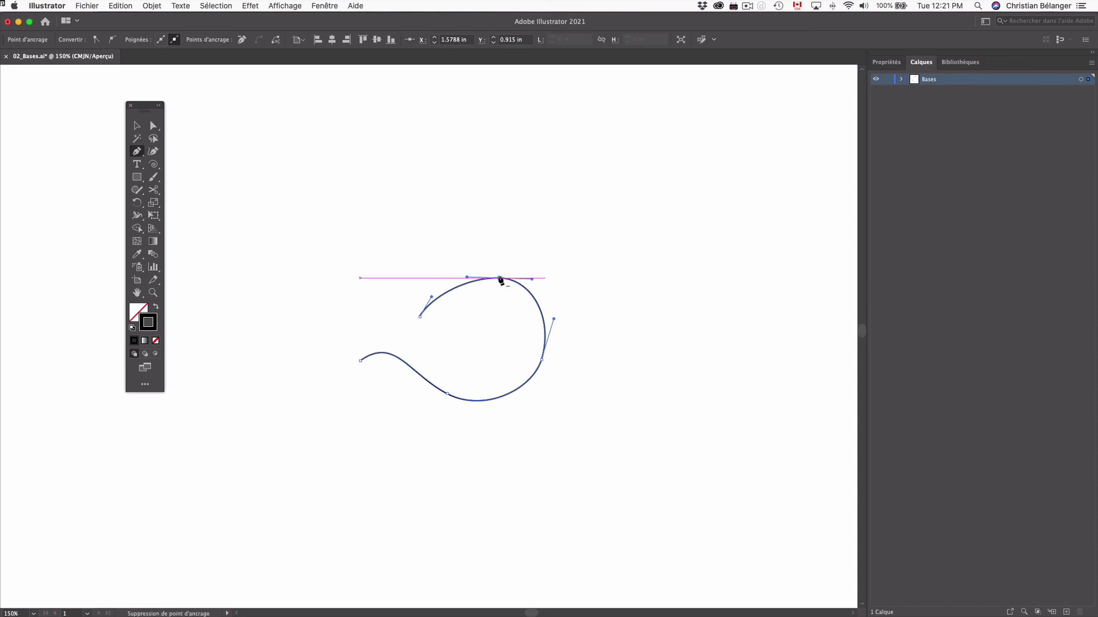
{"action": "left_click", "coordinate": [499, 278]}
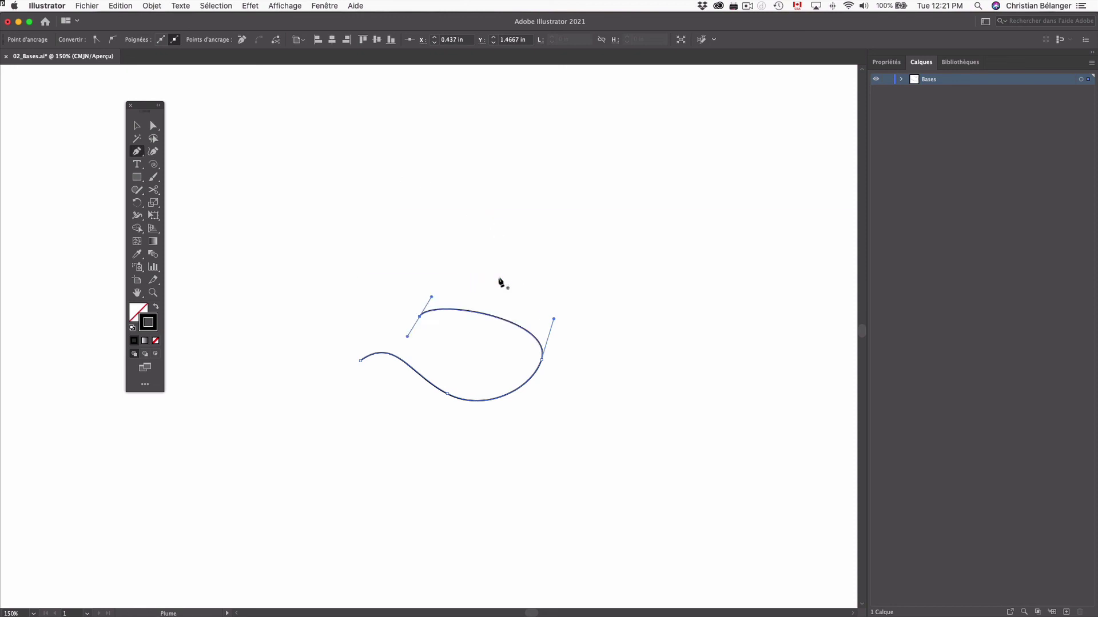
{"action": "left_click", "coordinate": [542, 360]}
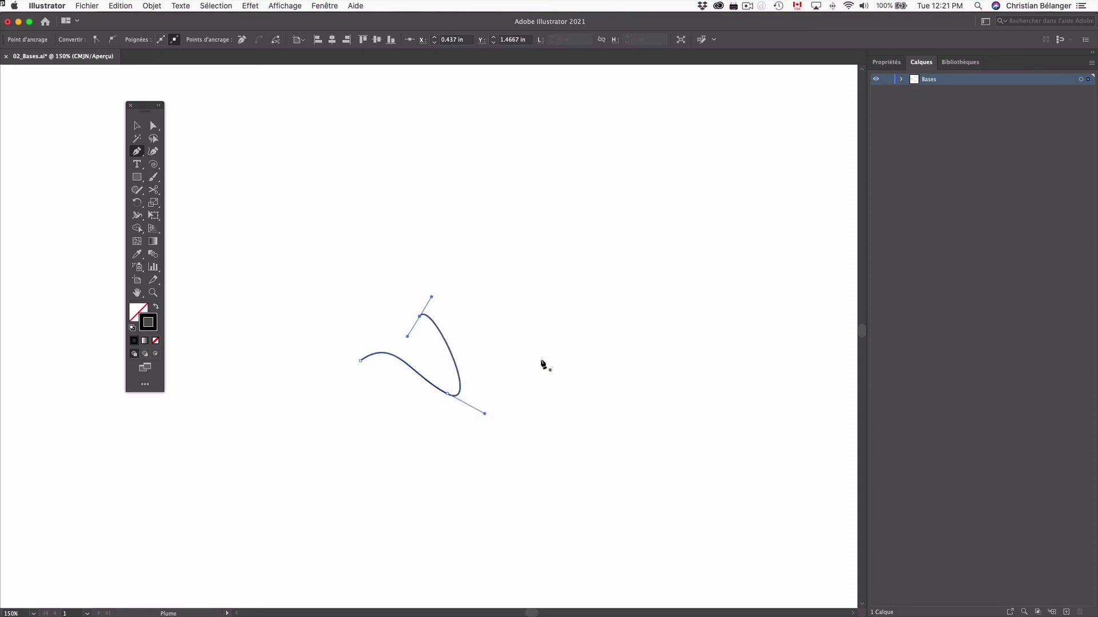
{"action": "key", "text": "super+z"}
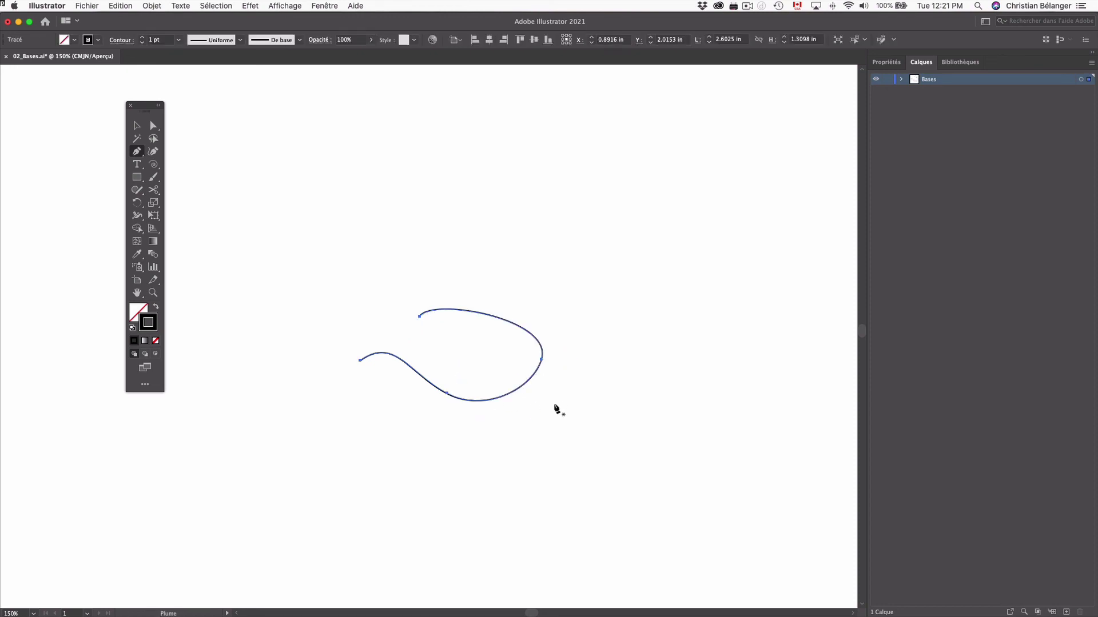
{"action": "key", "text": "super+z"}
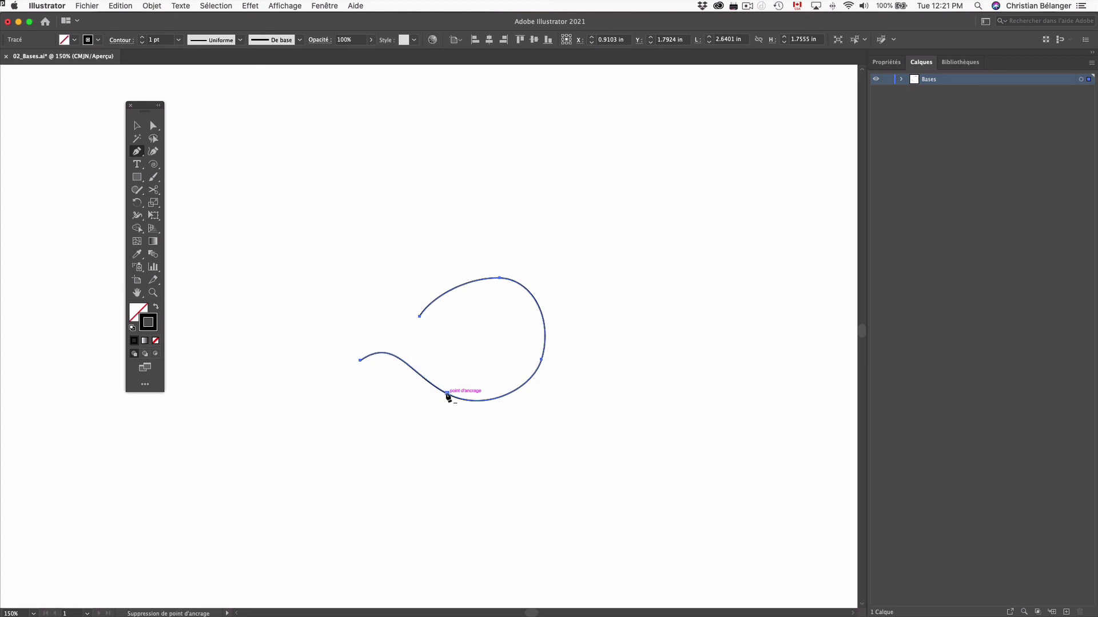
{"action": "left_click", "coordinate": [447, 394]}
{"action": "key", "text": "super+z"}
Try closing the path by linking its two endpoints with the Pen tool, and undo the closing segment.
{"action": "key", "text": "a"}
{"action": "left_click_drag", "start_coordinate": [313, 187], "coordinate": [402, 409]}
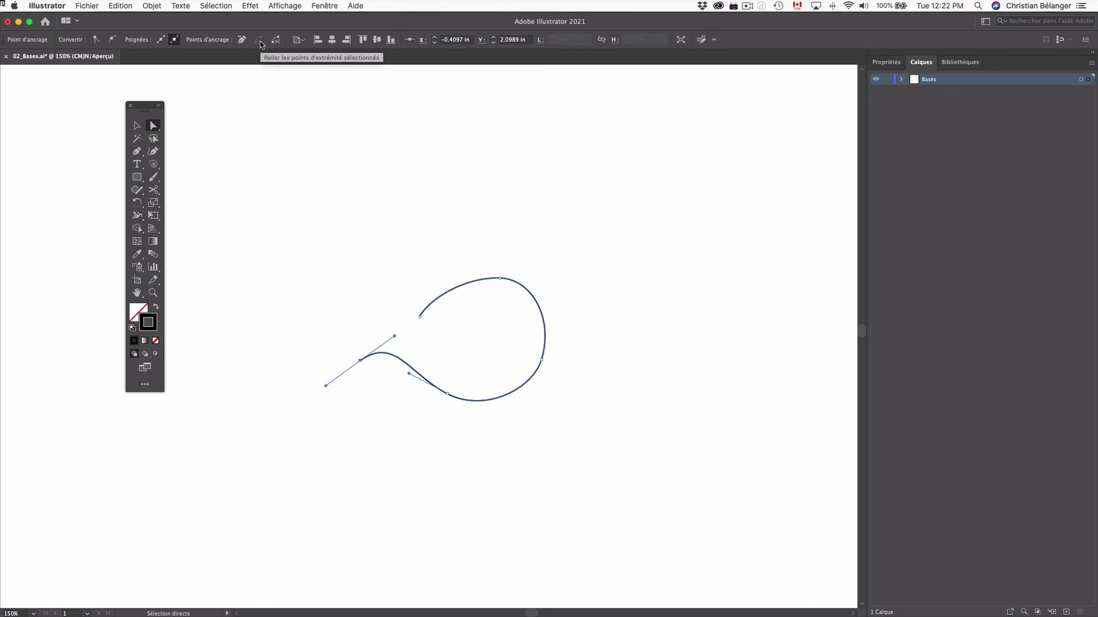
{"action": "key", "text": "p"}
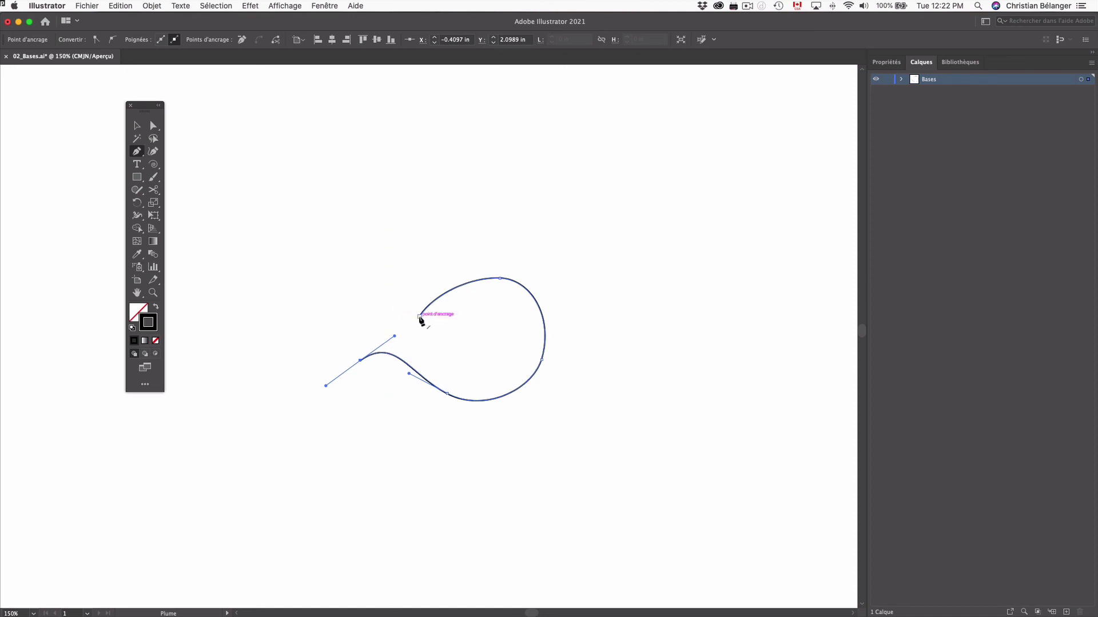
{"action": "left_click", "coordinate": [420, 316]}
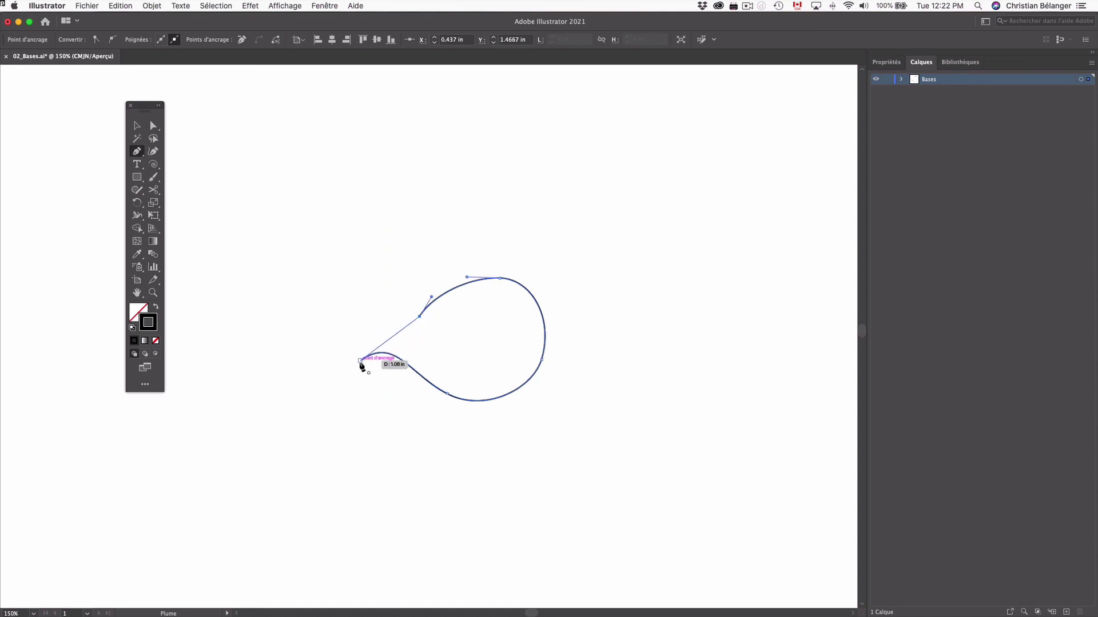
{"action": "left_click", "coordinate": [360, 362]}
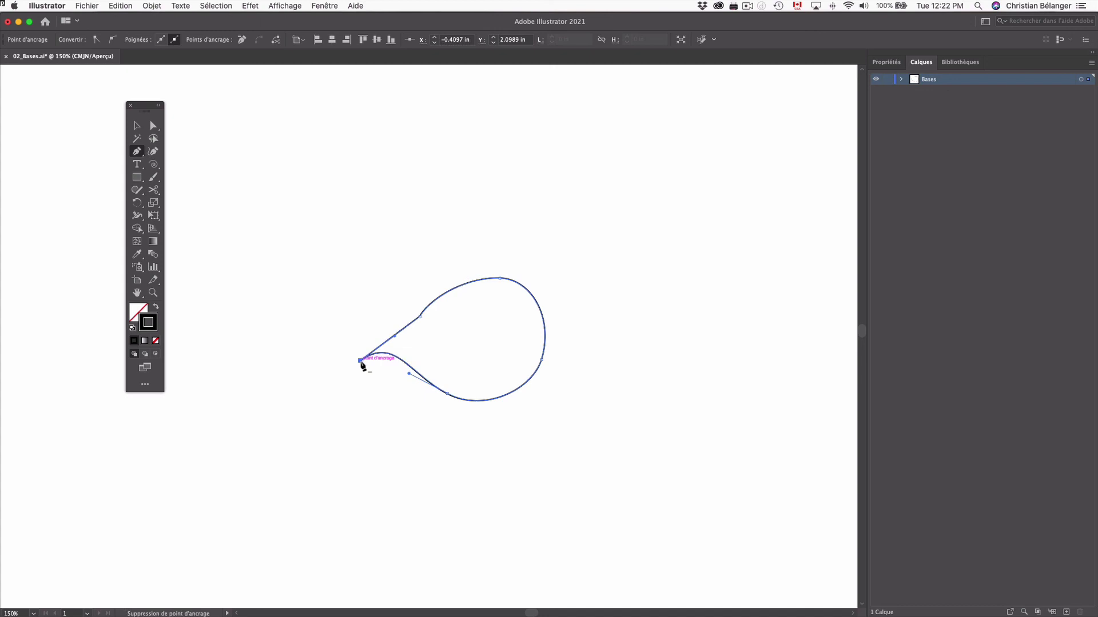
{"action": "key", "text": "super+z"}
Try connecting the path's two selected endpoints with the connect-endpoints command, and undo the connection.
{"action": "key", "text": "a"}
{"action": "left_click_drag", "start_coordinate": [315, 245], "coordinate": [429, 394]}
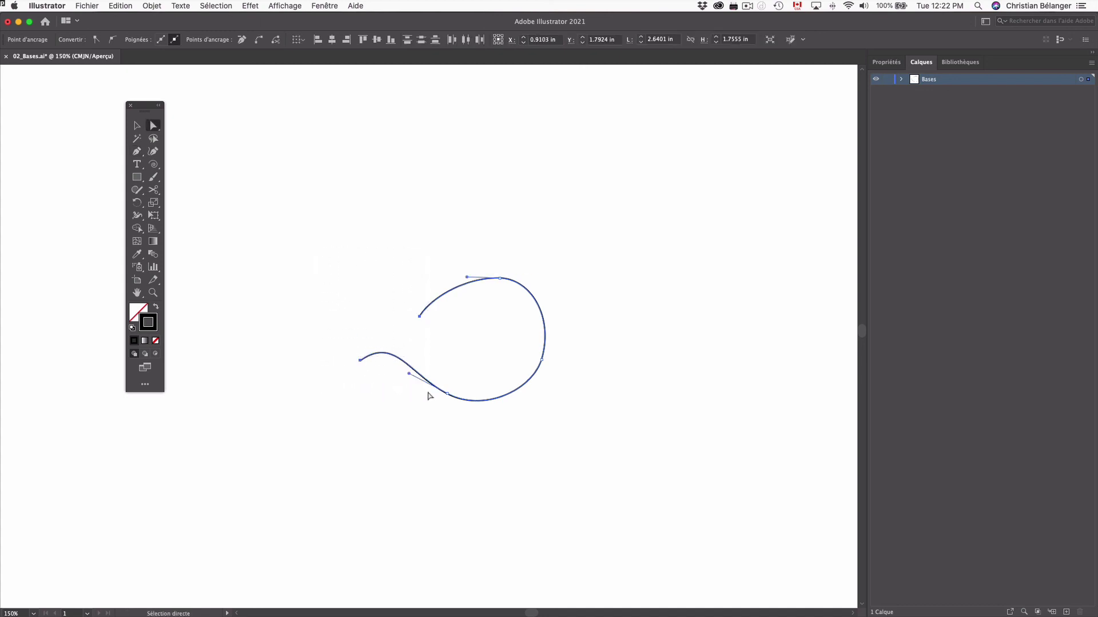
{"action": "left_click", "coordinate": [259, 40]}
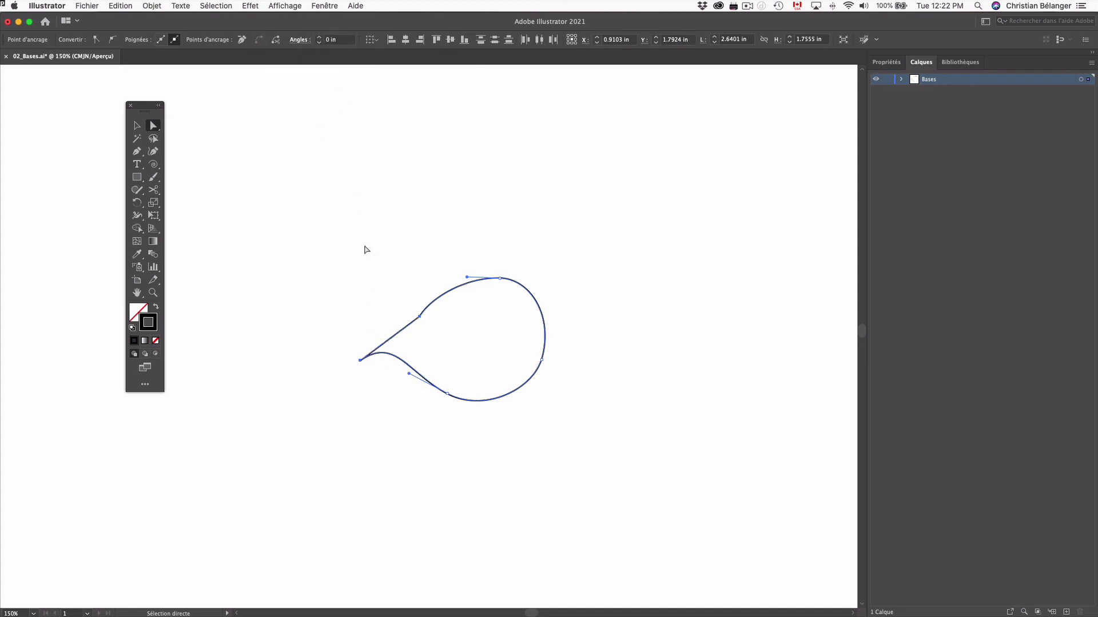
{"action": "key", "text": "super+z"}
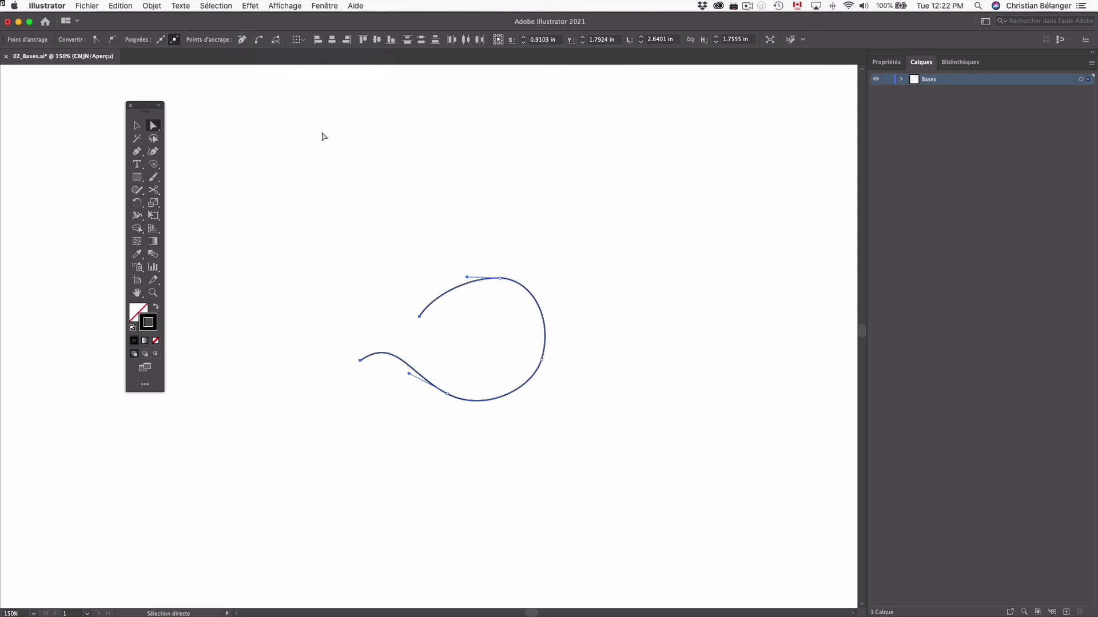
Remove the path's top anchor, add a new anchor on the remaining upper curve, and move it up.
{"action": "key", "text": "p"}
{"action": "left_click", "coordinate": [500, 278]}
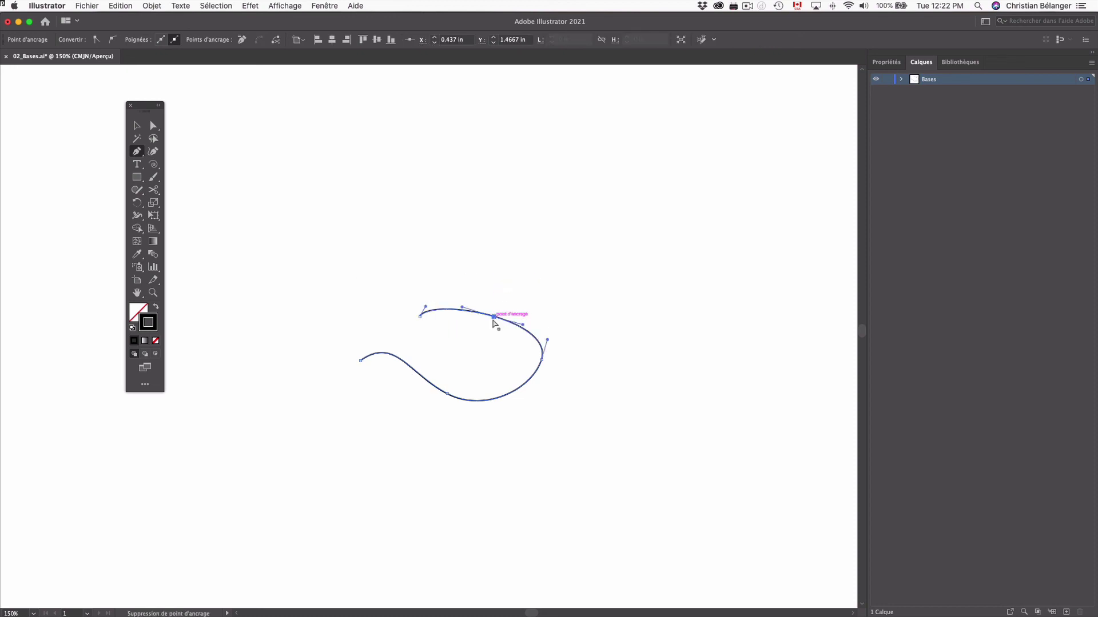
{"action": "key", "text": "super+z"}
Close the path with a straight segment between its endpoints, and pull longer smooth handles out of the top anchor.
{"action": "left_click", "coordinate": [420, 316]}
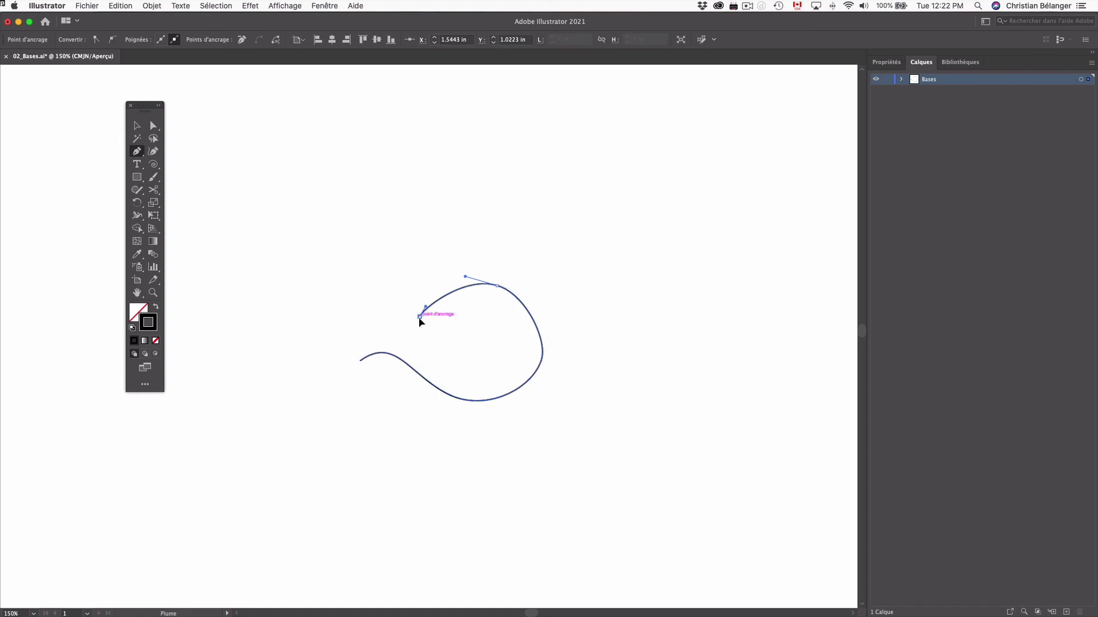
{"action": "left_click", "coordinate": [360, 361]}
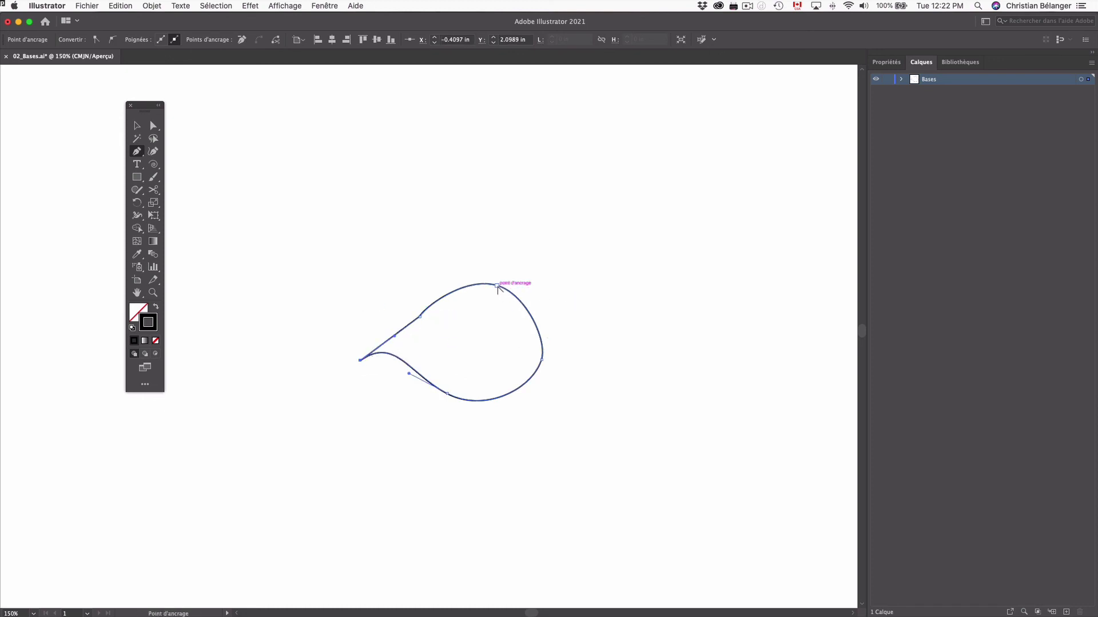
{"action": "left_click_drag", "start_coordinate": [497, 288], "coordinate": [418, 261]}
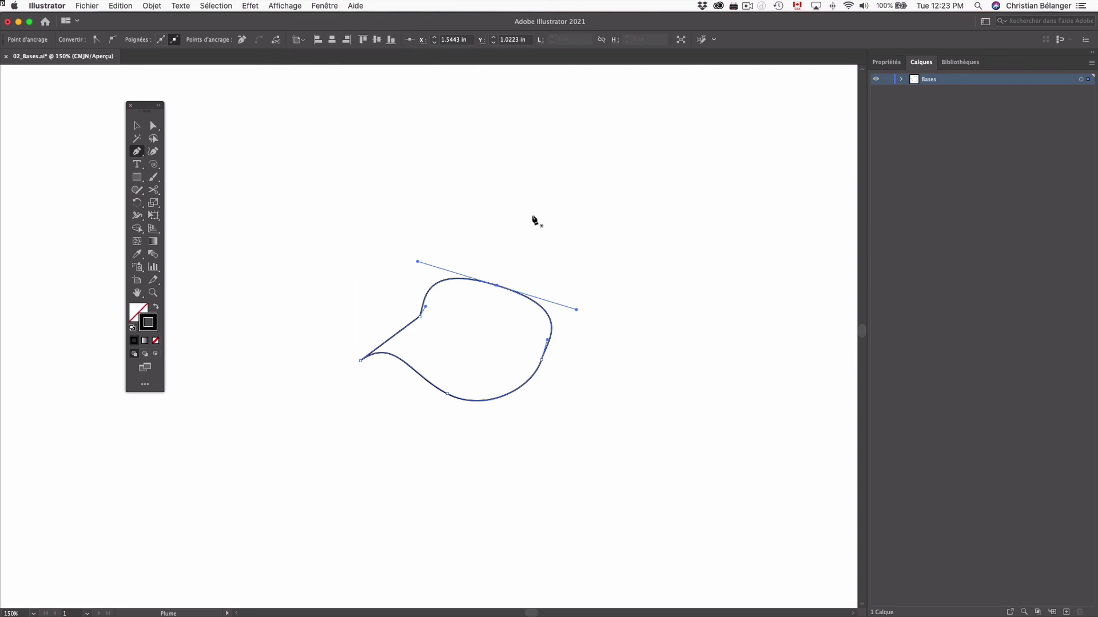
Reselect the closed shape directly and move its top anchor upward while staying in the Pen tool.
{"action": "left_click", "coordinate": [534, 221], "text": "super"}
{"action": "left_click", "coordinate": [504, 289], "text": "super"}
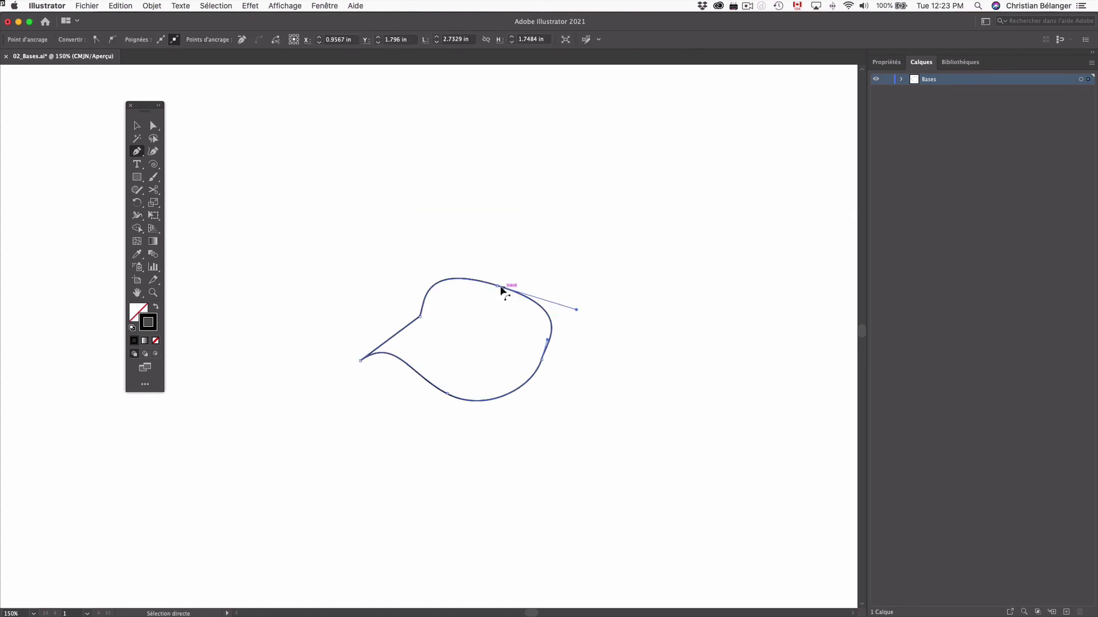
{"action": "left_click_drag", "start_coordinate": [504, 289], "coordinate": [515, 251]}
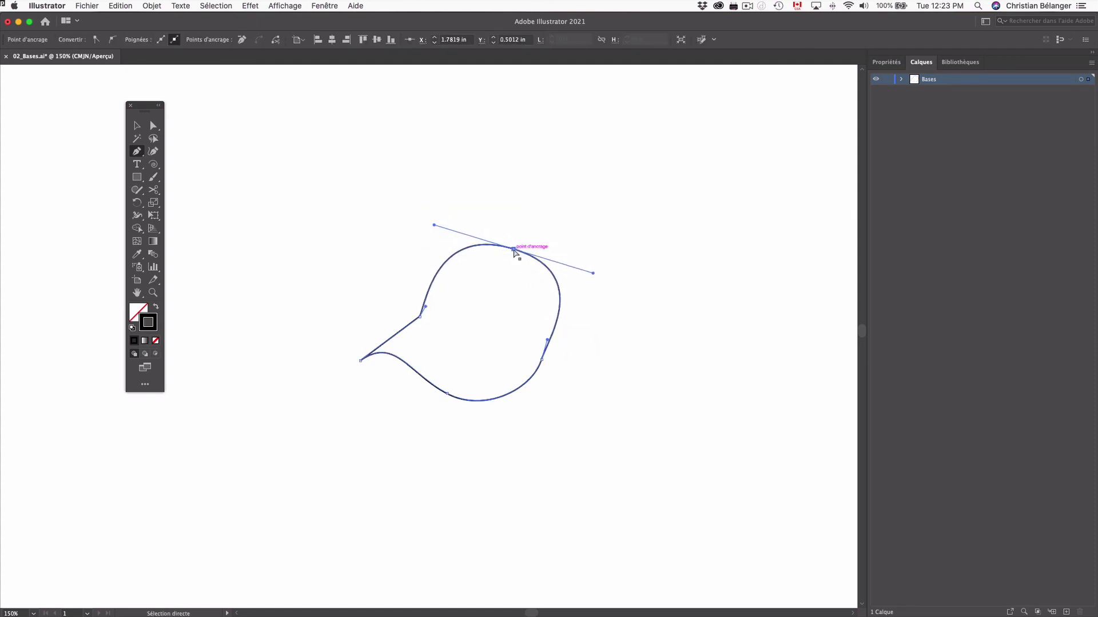
Cut the path at its top anchor and move the two ends apart, and shift the right anchor inward.
{"action": "left_click", "coordinate": [275, 42]}
{"action": "left_click", "coordinate": [521, 262]}
{"action": "left_click_drag", "start_coordinate": [514, 250], "coordinate": [547, 242]}
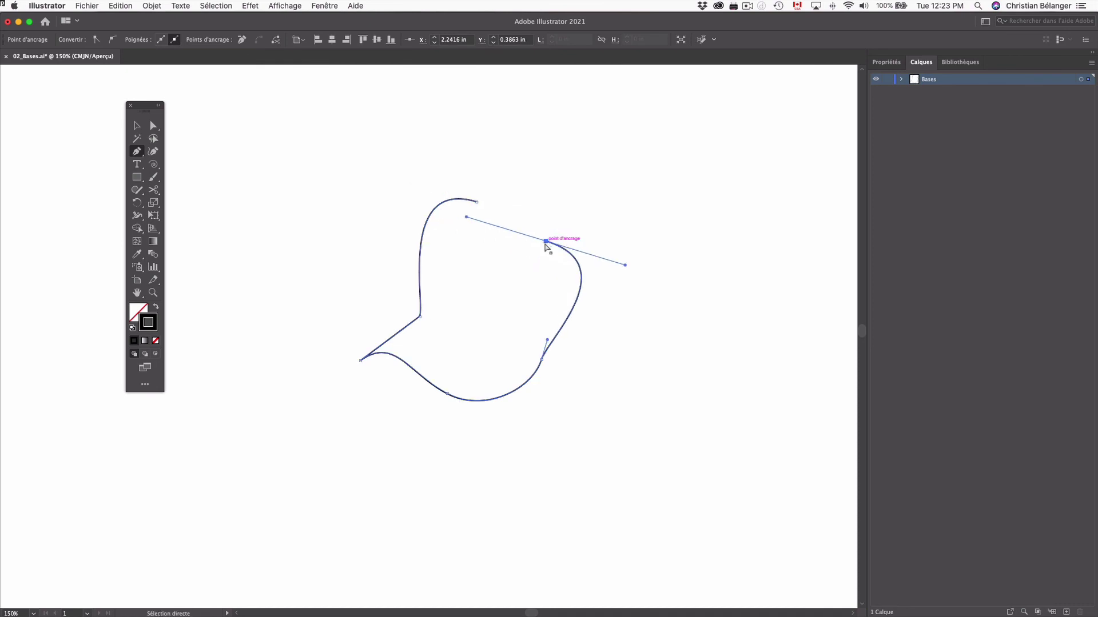
{"action": "left_click_drag", "start_coordinate": [542, 360], "coordinate": [493, 337]}
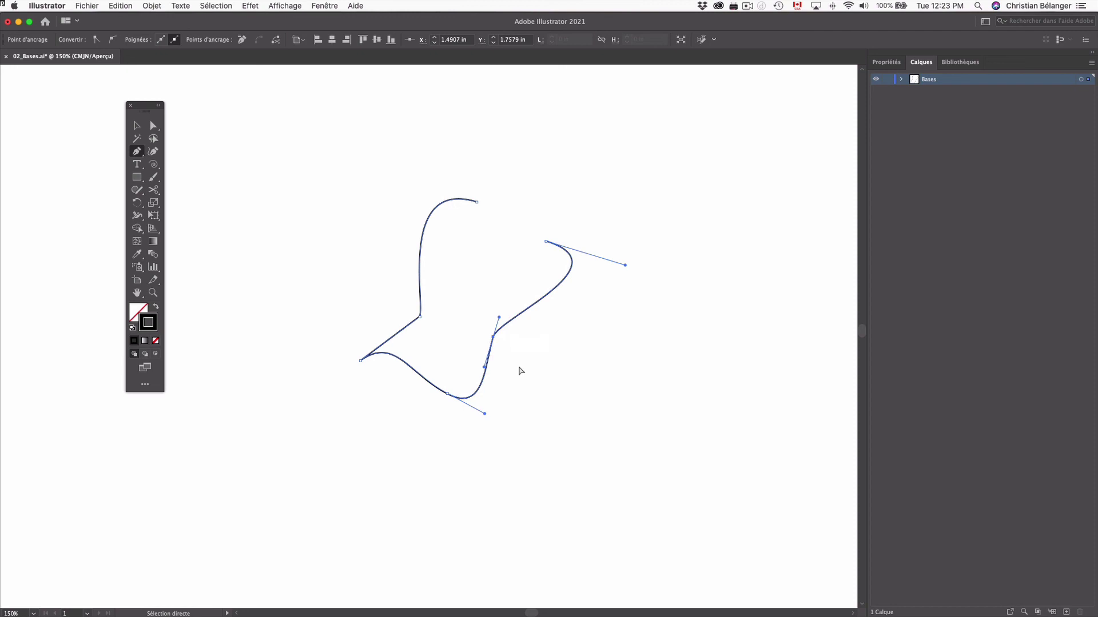
Cut the path at its right anchor with the Scissors tool and pull the two resulting ends apart.
{"action": "left_click", "coordinate": [154, 280]}
{"action": "left_click", "coordinate": [155, 191]}
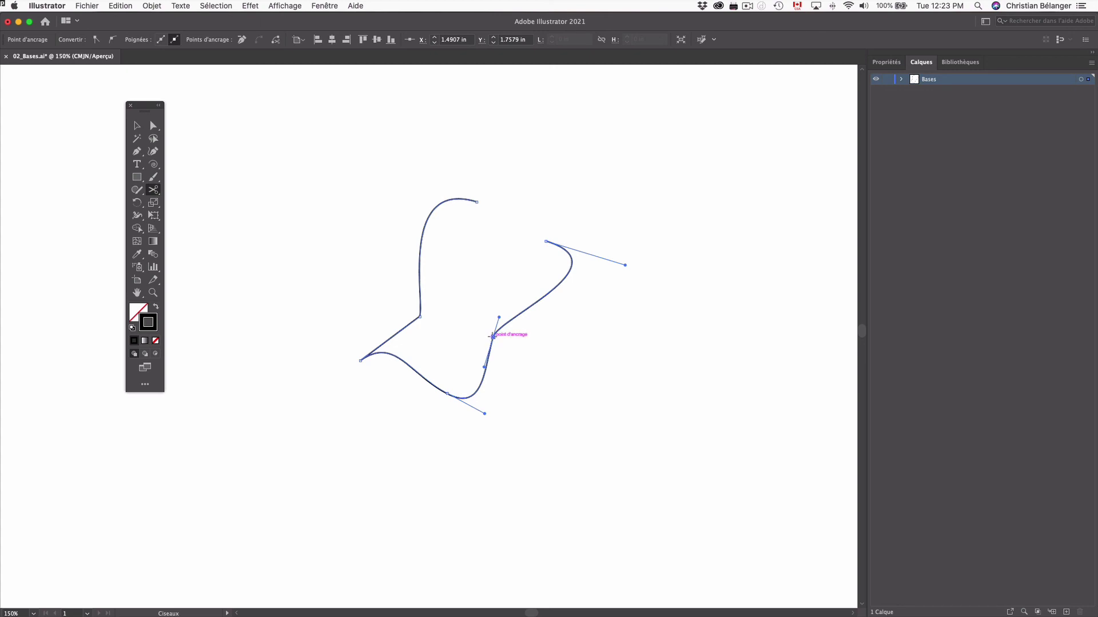
{"action": "left_click", "coordinate": [492, 336]}
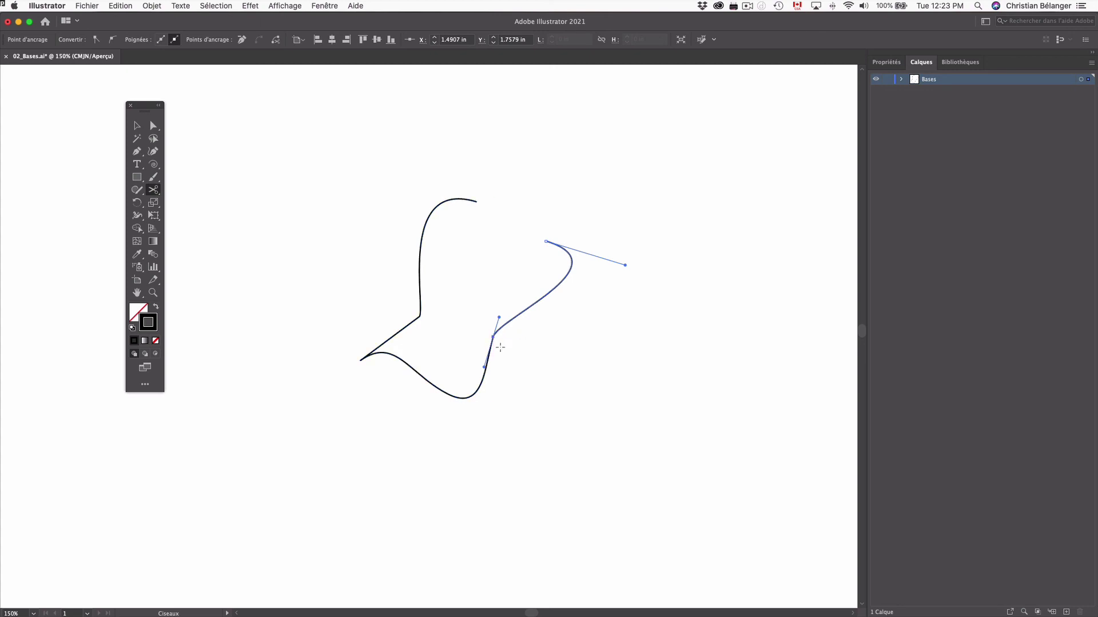
{"action": "left_click", "coordinate": [499, 345], "text": "super"}
{"action": "left_click_drag", "start_coordinate": [493, 337], "coordinate": [474, 301]}
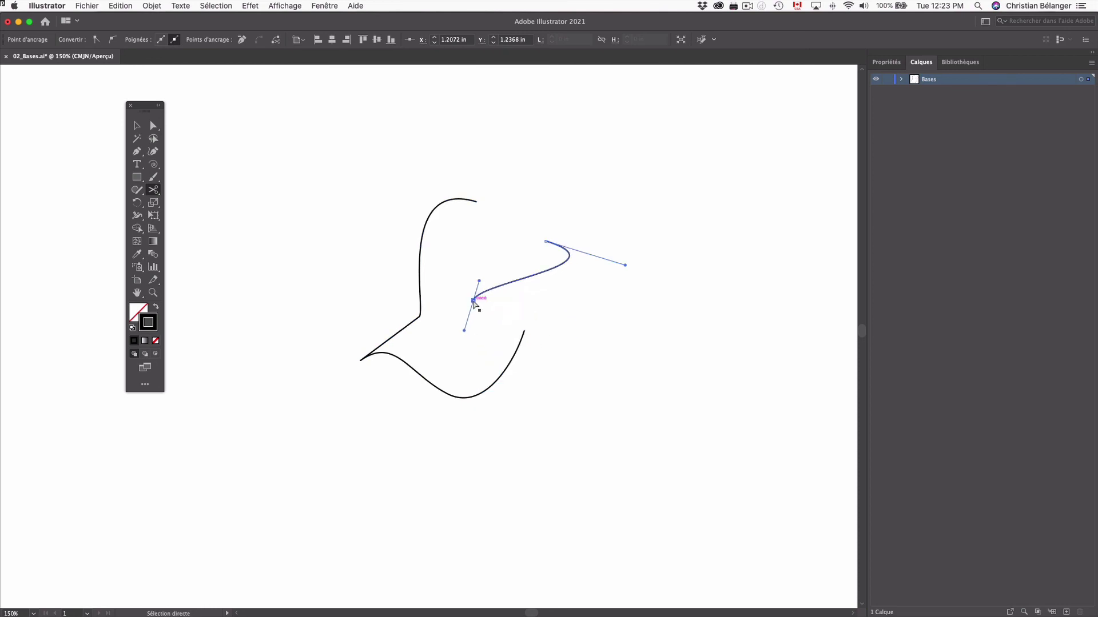